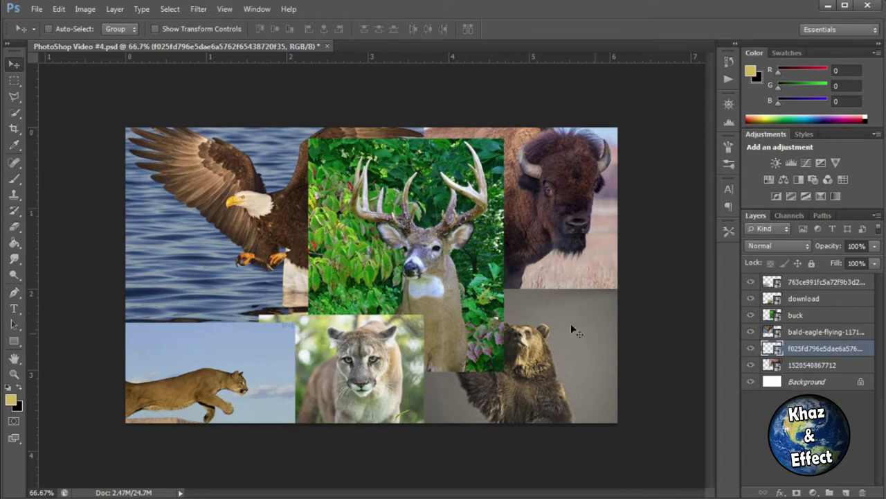
# - Hide every animal layer except the bear and move the bear photo to the middle of the canvas
pyautogui.click(751, 366)
pyautogui.click(751, 332)
pyautogui.click(752, 315)
pyautogui.click(751, 298)
pyautogui.click(751, 282)
pyautogui.moveTo(480, 338); pyautogui.dragTo(332, 177)
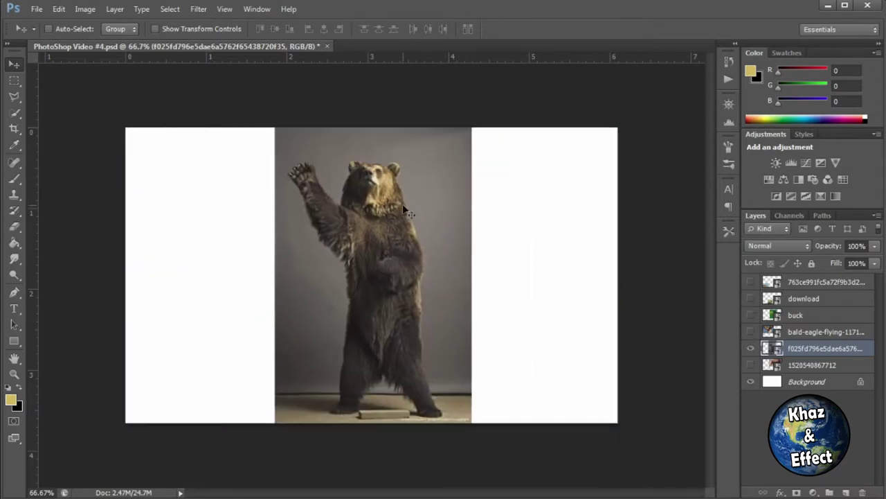
pyautogui.click(14, 112)
pyautogui.moveTo(305, 291); pyautogui.dragTo(308, 339)
pyautogui.click(14, 81)
pyautogui.click(243, 261)
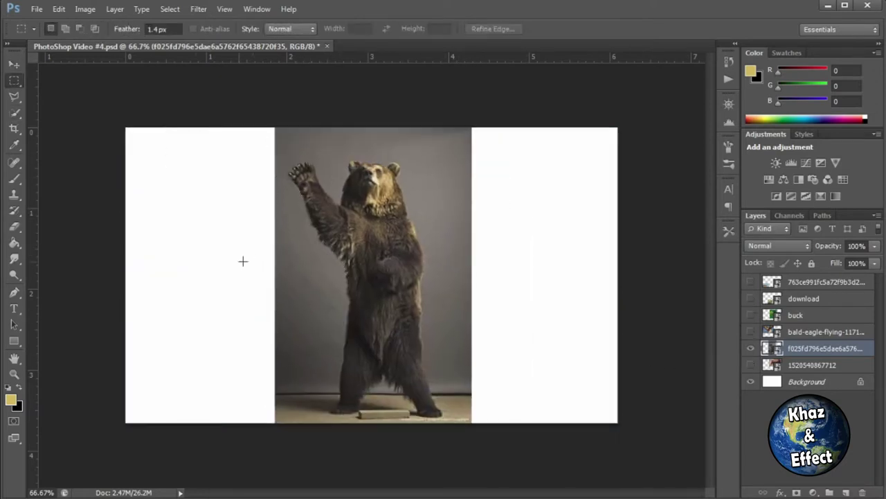
pyautogui.scroll(4, 354, 283)
pyautogui.click(14, 97)
pyautogui.scroll(3, 354, 201)
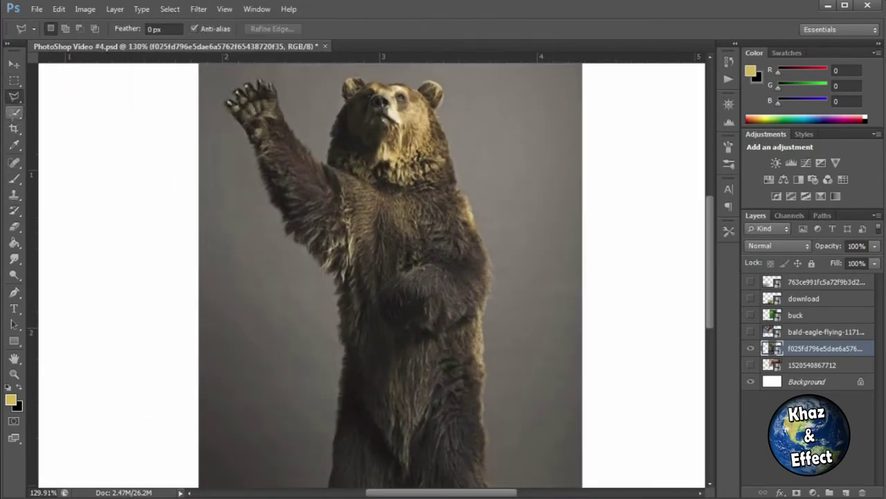
pyautogui.click(14, 113)
pyautogui.click(121, 29)
pyautogui.click(55, 64)
pyautogui.moveTo(237, 292); pyautogui.dragTo(308, 301)
pyautogui.press('s')
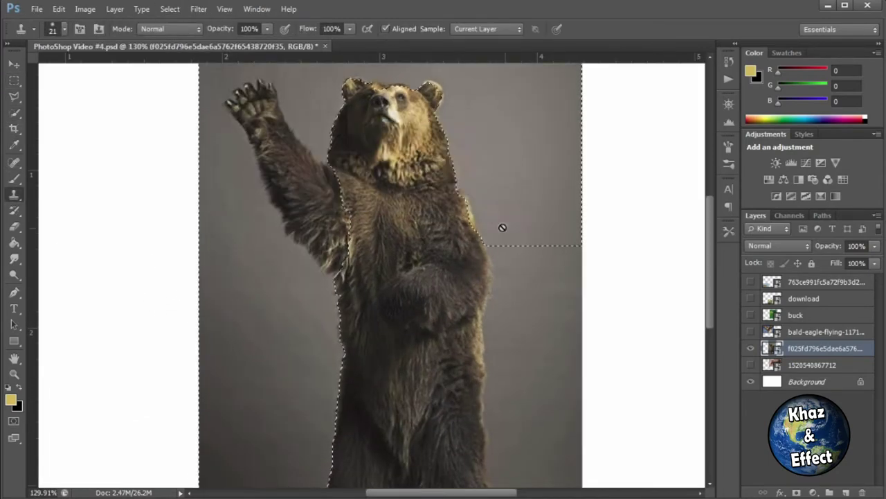
pyautogui.scroll(-5, 519, 214)
pyautogui.click(538, 203)
pyautogui.click(398, 194)
pyautogui.press('l')
pyautogui.hotkey('ctrl', 'd')
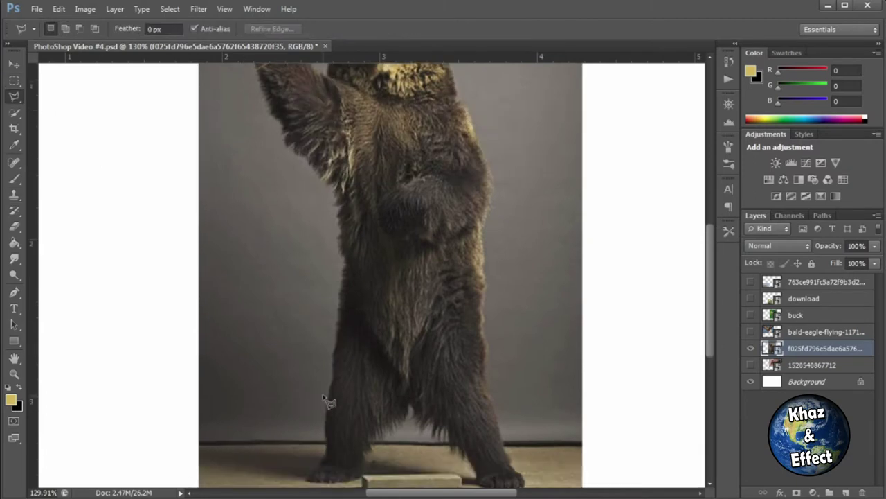
# - Trace the bear with the Polygonal Lasso from its left-hand foot up around the raised arm and head to the other foot
pyautogui.scroll(-2, 332, 457)
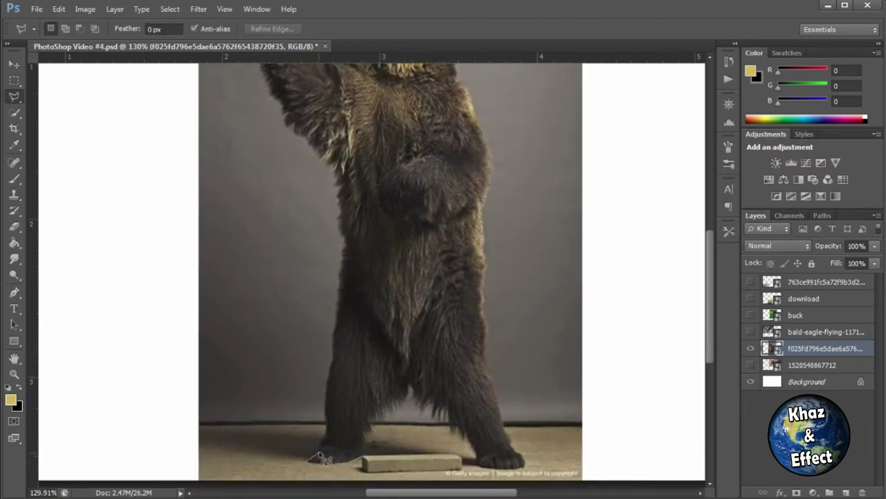
pyautogui.click(306, 459)
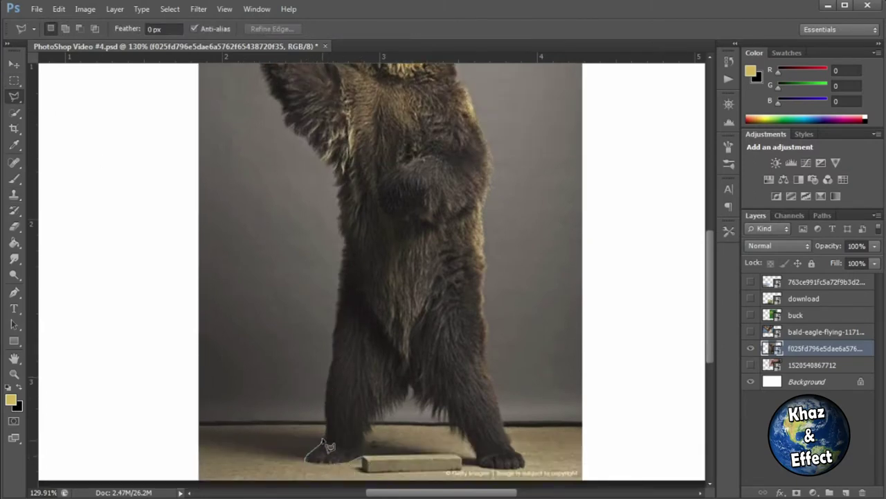
pyautogui.click(333, 354)
pyautogui.click(342, 250)
pyautogui.moveTo(343, 222); pyautogui.dragTo(306, 271)
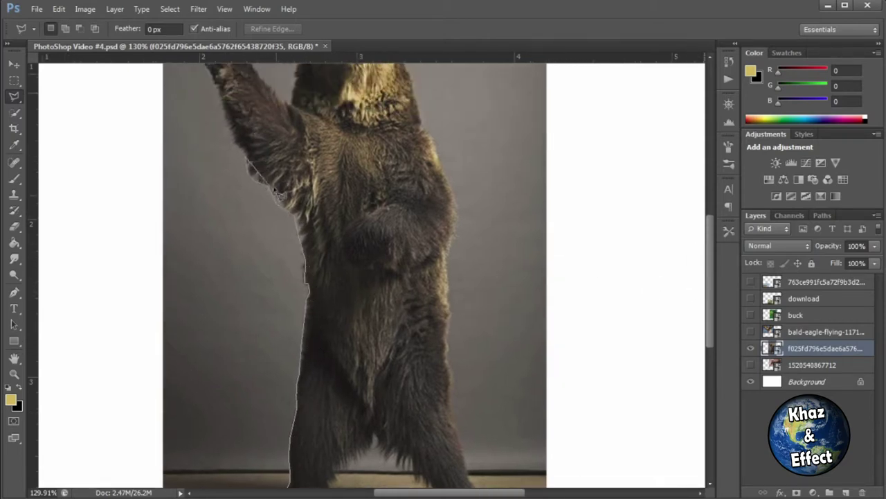
pyautogui.scroll(3, 258, 186)
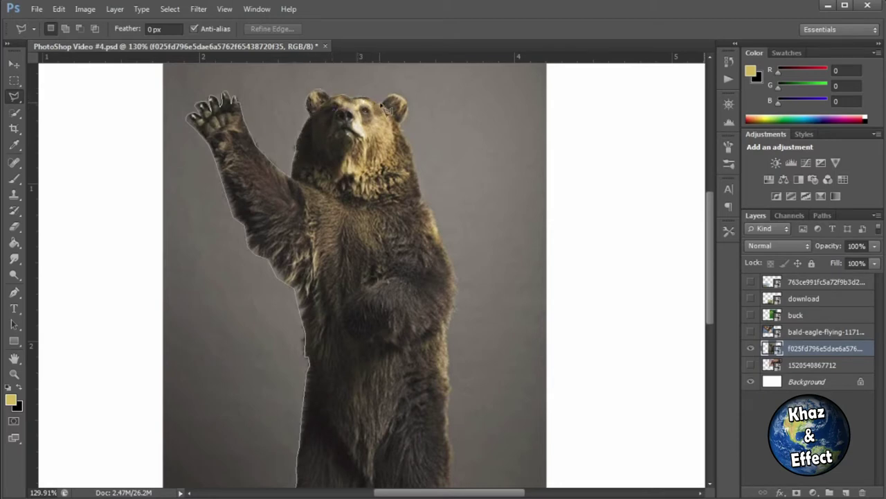
pyautogui.scroll(-5, 427, 380)
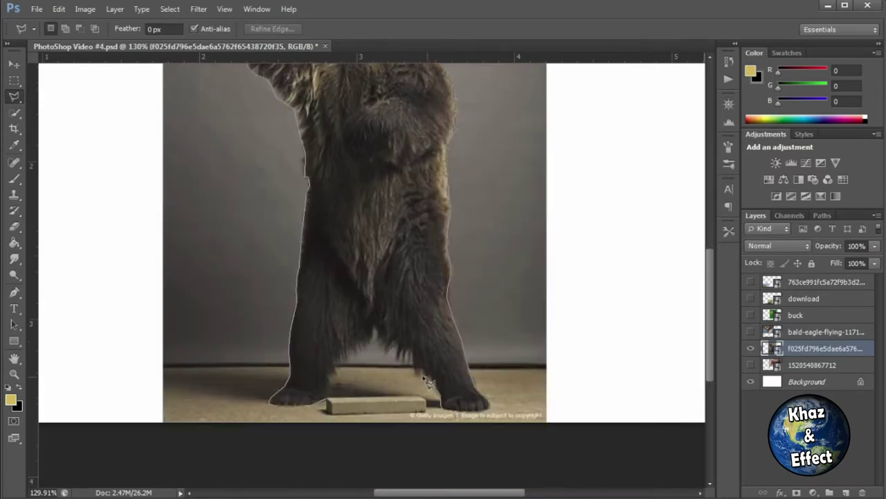
# - Close the lasso outline between the bear's legs and isolate the bear from its backdrop on its own layer
pyautogui.click(374, 327)
pyautogui.click(368, 340)
pyautogui.click(338, 355)
pyautogui.click(335, 376)
pyautogui.click(327, 397)
pyautogui.scroll(-2, 493, 290)
pyautogui.scroll(3, 493, 279)
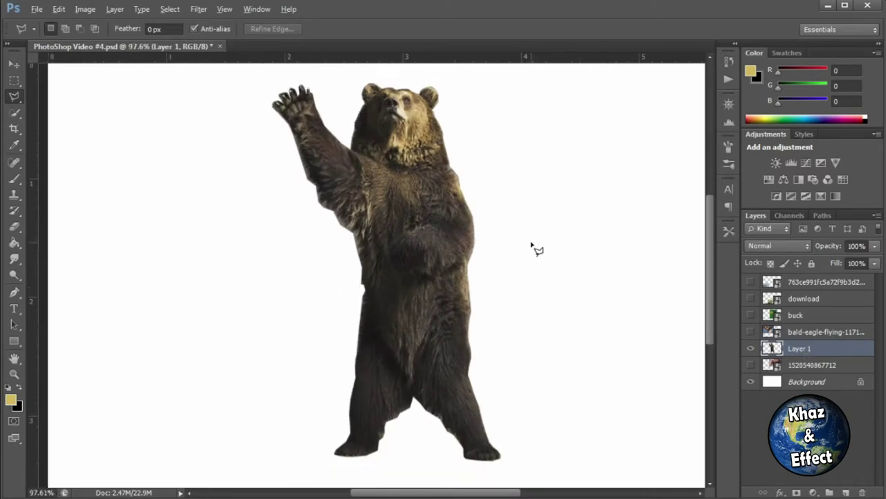
# - Move the cut-out bear slightly down on the canvas and erase fringe between its legs with a 9 px Eraser
pyautogui.scroll(-1, 532, 244)
pyautogui.press('v')
pyautogui.moveTo(375, 221); pyautogui.dragTo(380, 236)
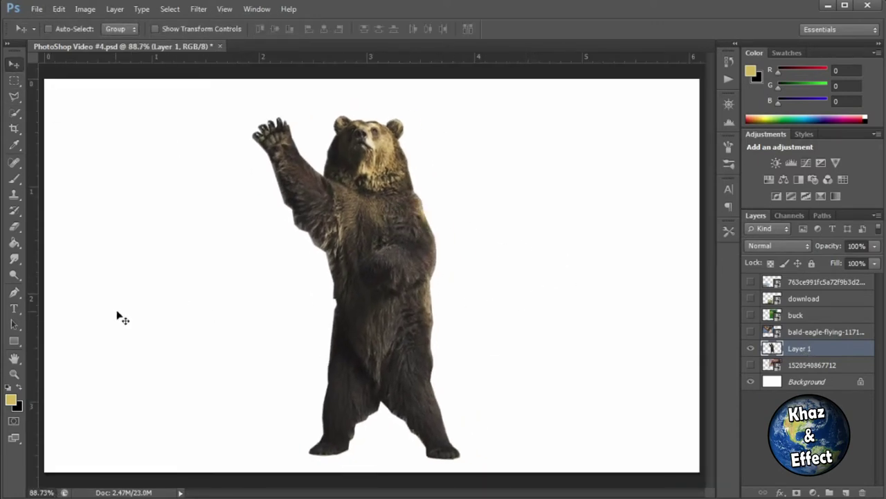
pyautogui.scroll(3, 377, 286)
pyautogui.press('e')
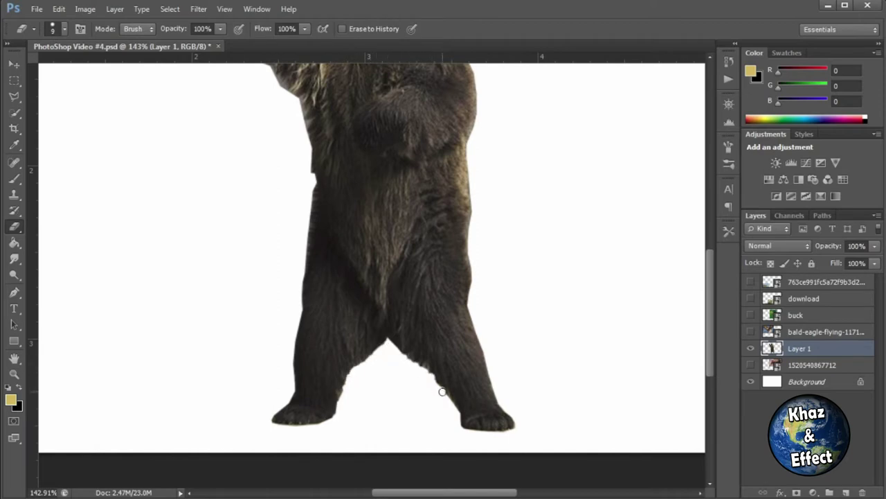
pyautogui.click(14, 113)
pyautogui.scroll(4, 297, 281)
pyautogui.click(311, 276)
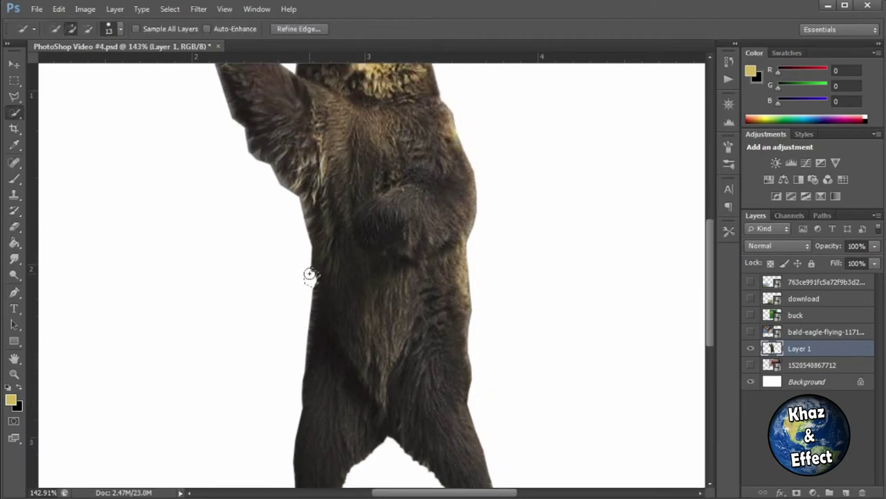
pyautogui.click(14, 227)
pyautogui.click(15, 81)
# - Smooth the rough edges along the bear's body, legs and raised arm with the 9 px Eraser
pyautogui.press('e')
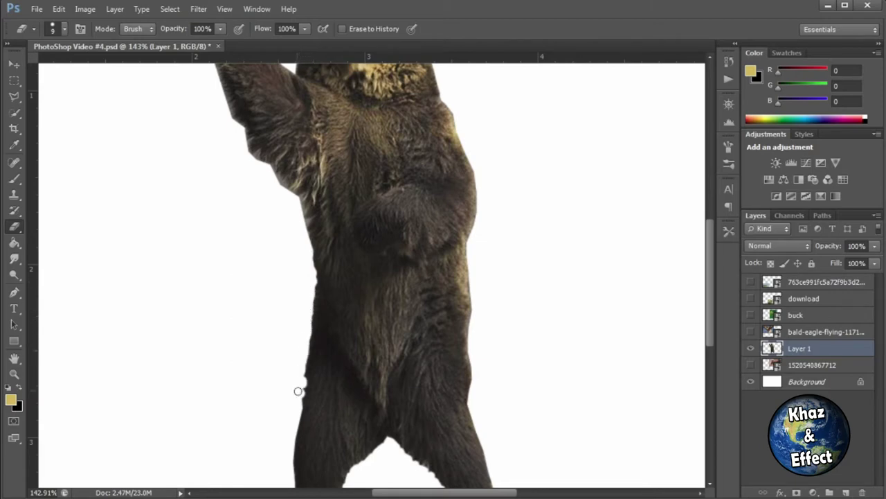
pyautogui.scroll(-2, 481, 226)
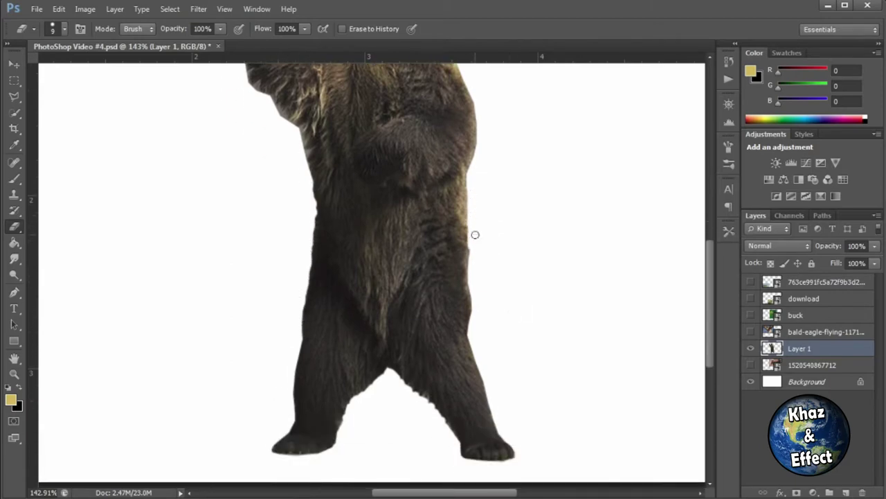
pyautogui.scroll(5, 473, 311)
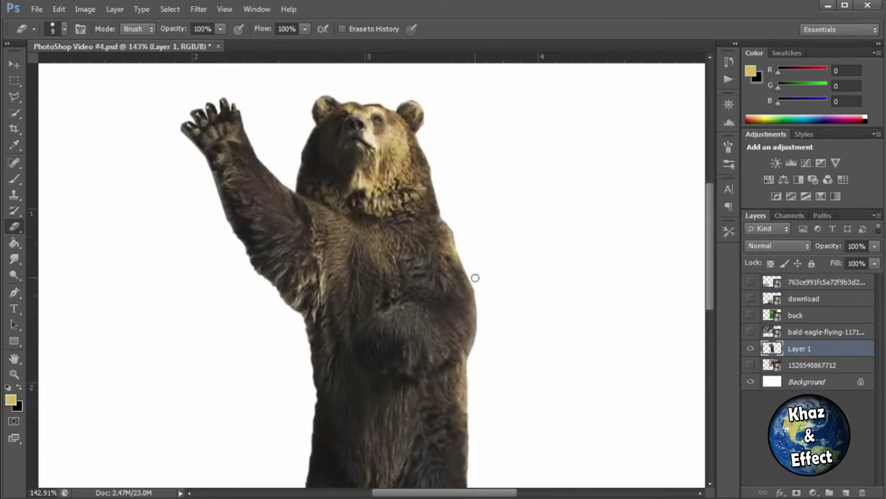
pyautogui.scroll(-5, 475, 263)
pyautogui.keyDown('alt'); pyautogui.scroll(-3, 489, 337); pyautogui.keyUp('alt')
pyautogui.keyDown('alt'); pyautogui.scroll(1, 525, 307); pyautogui.keyUp('alt')
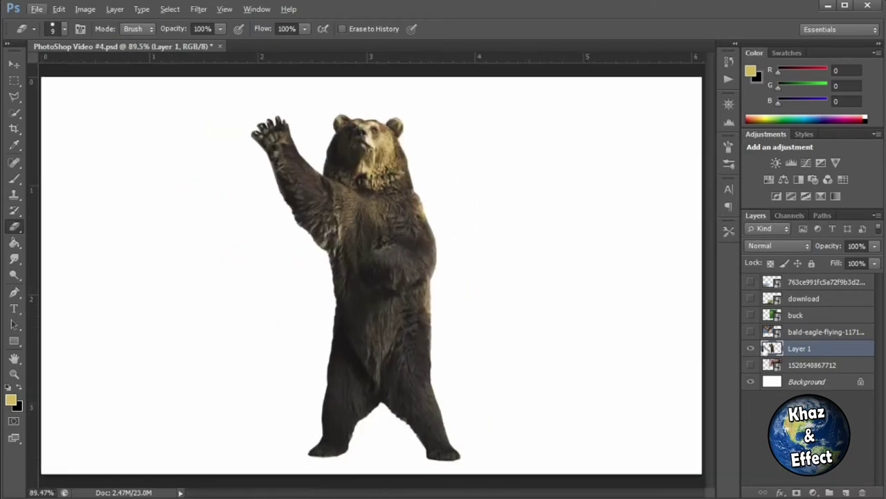
# - Show and select the bison layer, move its photo so the whole animal is on the canvas, and hide the bear
pyautogui.click(834, 305)
pyautogui.click(751, 364)
pyautogui.click(809, 365)
pyautogui.press('v')
pyautogui.moveTo(450, 167); pyautogui.dragTo(292, 249)
pyautogui.click(750, 349)
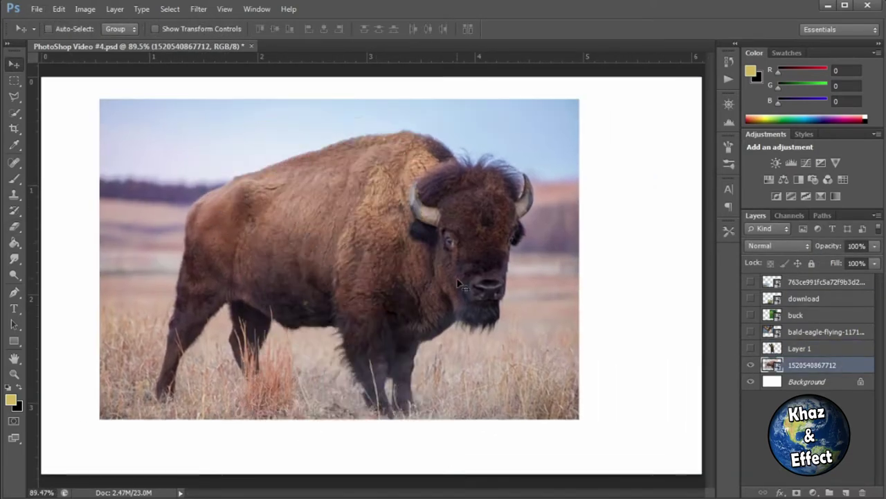
# - Outline the bison's head with its horns using the Polygonal Lasso and isolate it on its own layer with the bear shown
pyautogui.keyDown('alt'); pyautogui.scroll(6, 452, 225); pyautogui.keyUp('alt')
pyautogui.click(14, 96)
pyautogui.moveTo(413, 278); pyautogui.dragTo(418, 315)
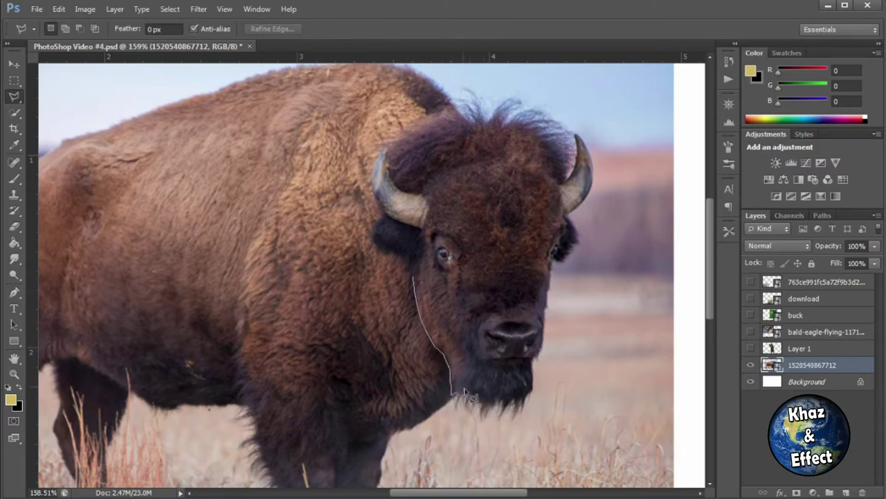
pyautogui.press('Escape')
pyautogui.moveTo(486, 401); pyautogui.dragTo(533, 391)
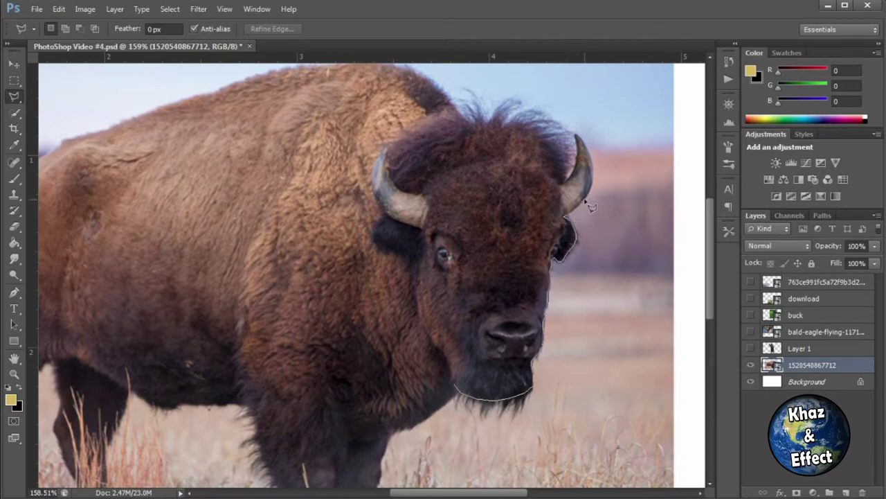
pyautogui.moveTo(601, 175)
pyautogui.mouseDown()
pyautogui.moveTo(395, 232)
pyautogui.moveTo(411, 257)
pyautogui.moveTo(435, 348)
pyautogui.moveTo(592, 173)
pyautogui.mouseUp()
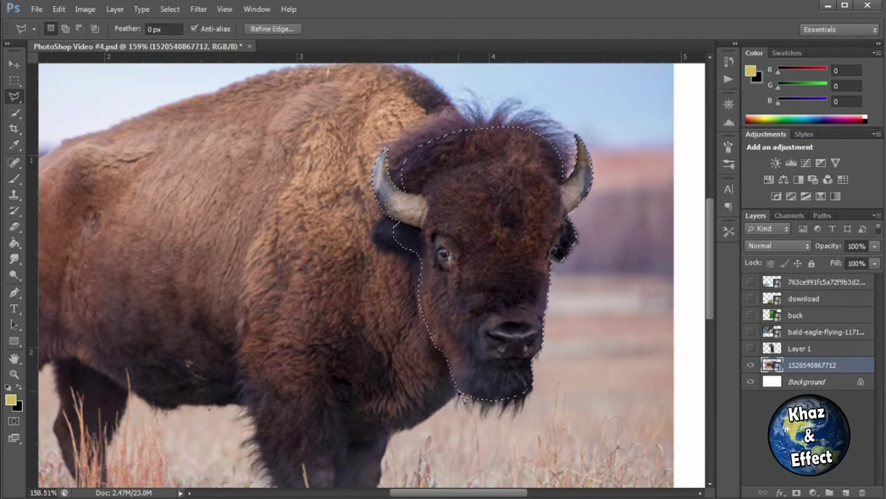
pyautogui.rightClick(847, 365)
pyautogui.press('Delete')
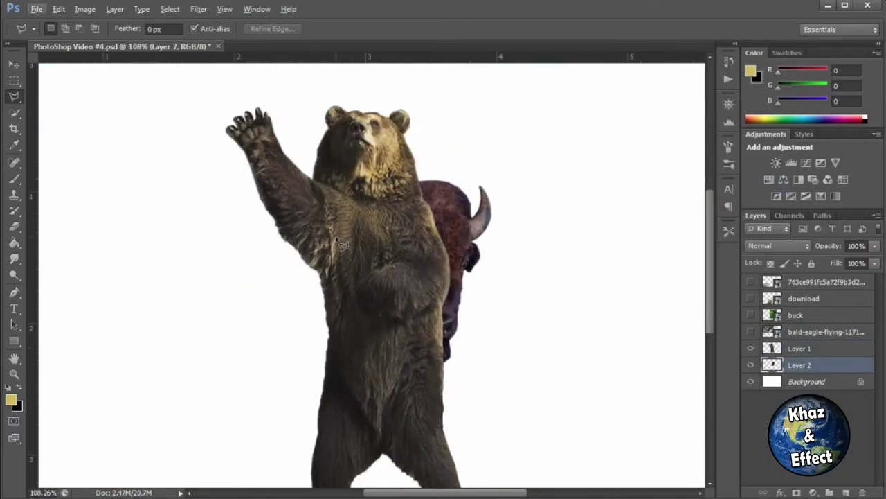
# - Bring the bison head layer above the bear layer and place the head over the bear's head
pyautogui.press('v')
pyautogui.moveTo(445, 208); pyautogui.dragTo(336, 149)
pyautogui.moveTo(347, 290); pyautogui.dragTo(477, 149)
pyautogui.moveTo(346, 194); pyautogui.dragTo(441, 206)
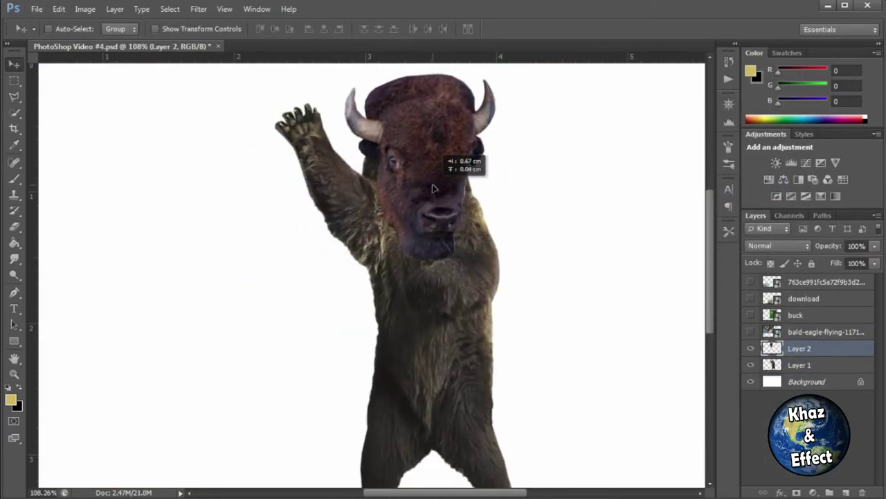
# - Flip the bison head horizontally
pyautogui.hotkey('ctrl', 't')
pyautogui.rightClick(394, 183)
pyautogui.click(443, 385)
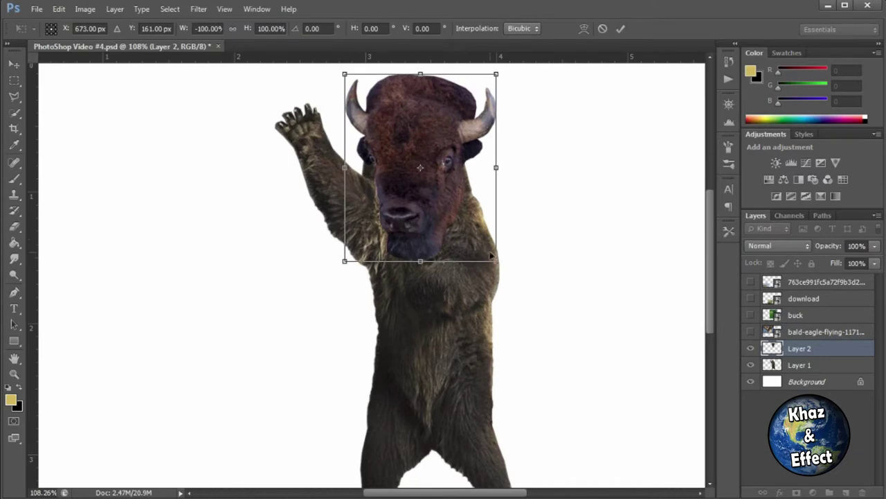
pyautogui.press('Return')
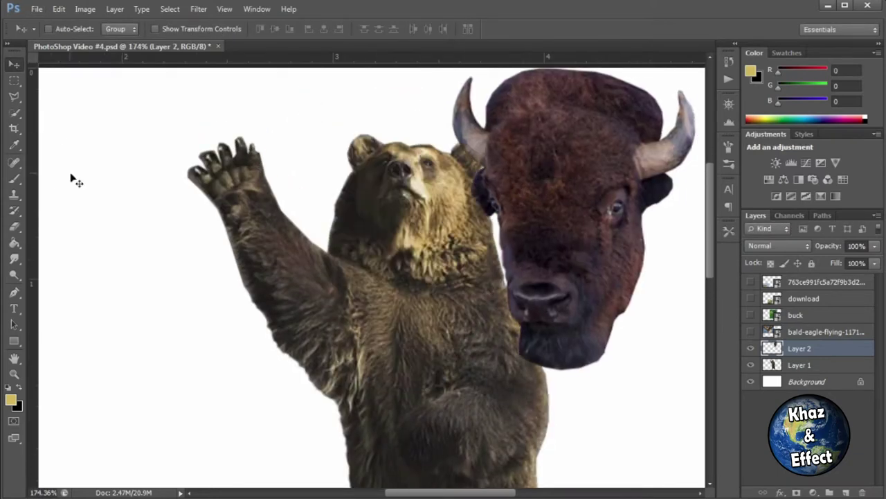
# - Trim excess fur beside the bison's horns with the Polygonal Lasso and move the head back over the bear's head
pyautogui.press('l')
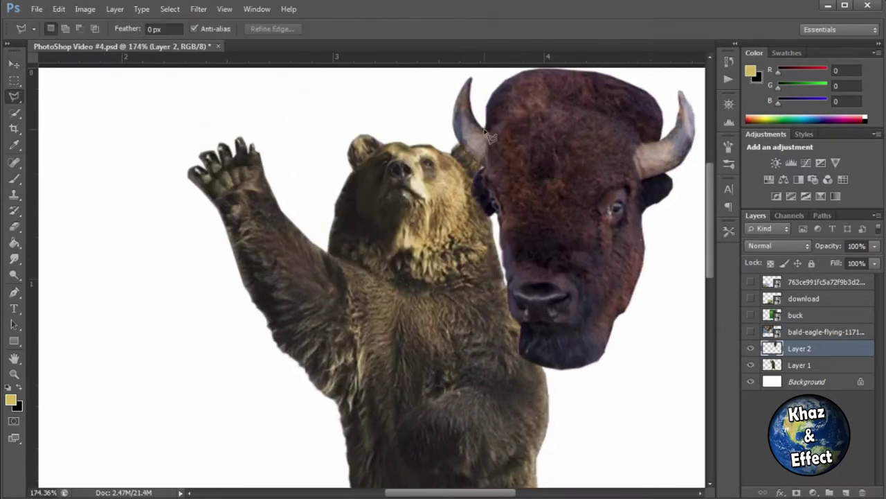
pyautogui.moveTo(488, 128)
pyautogui.mouseDown()
pyautogui.moveTo(576, 111)
pyautogui.moveTo(649, 141)
pyautogui.moveTo(666, 133)
pyautogui.moveTo(566, 59)
pyautogui.moveTo(494, 95)
pyautogui.moveTo(488, 155)
pyautogui.mouseUp()
pyautogui.press('Delete')
pyautogui.hotkey('ctrl', 'd')
pyautogui.click(14, 80)
pyautogui.click(10, 63)
pyautogui.moveTo(578, 260); pyautogui.dragTo(421, 240)
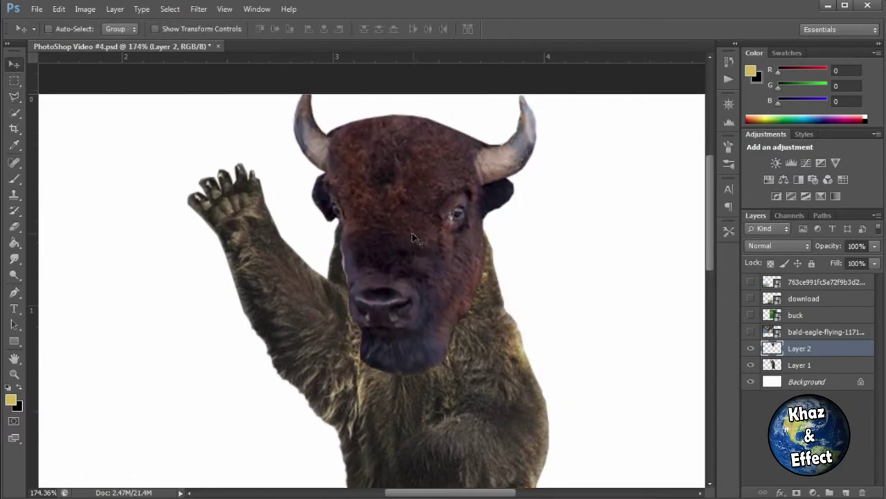
# - Scale the bison head to about 71.5%, rotate it about 2° and fit it onto the bear's neck
pyautogui.hotkey('ctrl', 't')
pyautogui.moveTo(537, 83); pyautogui.dragTo(484, 126)
pyautogui.moveTo(398, 212); pyautogui.dragTo(419, 189)
pyautogui.moveTo(349, 123); pyautogui.dragTo(365, 116)
pyautogui.moveTo(424, 223); pyautogui.dragTo(418, 212)
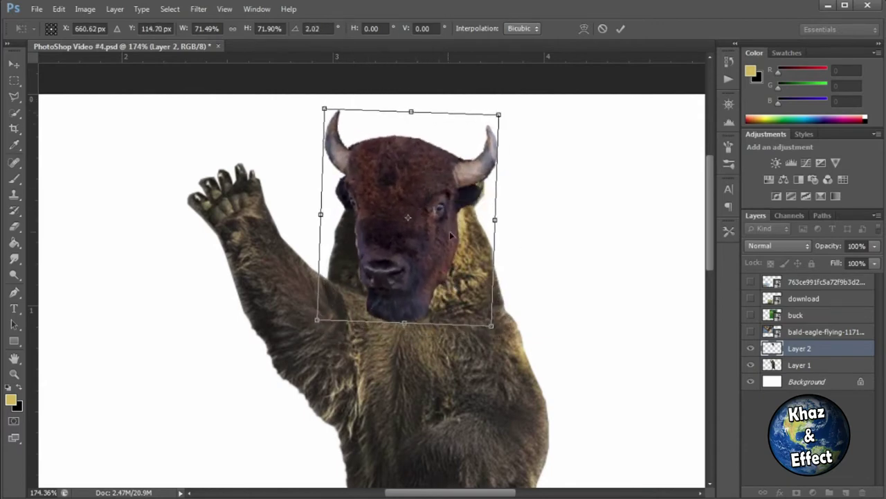
pyautogui.press('Return')
# - Erase the parts of the bear's head that stick out around the bison head on the bear layer
pyautogui.click(799, 365)
pyautogui.press('e')
pyautogui.moveTo(327, 260)
pyautogui.mouseDown()
pyautogui.moveTo(337, 277)
pyautogui.moveTo(343, 223)
pyautogui.moveTo(350, 257)
pyautogui.moveTo(340, 272)
pyautogui.mouseUp()
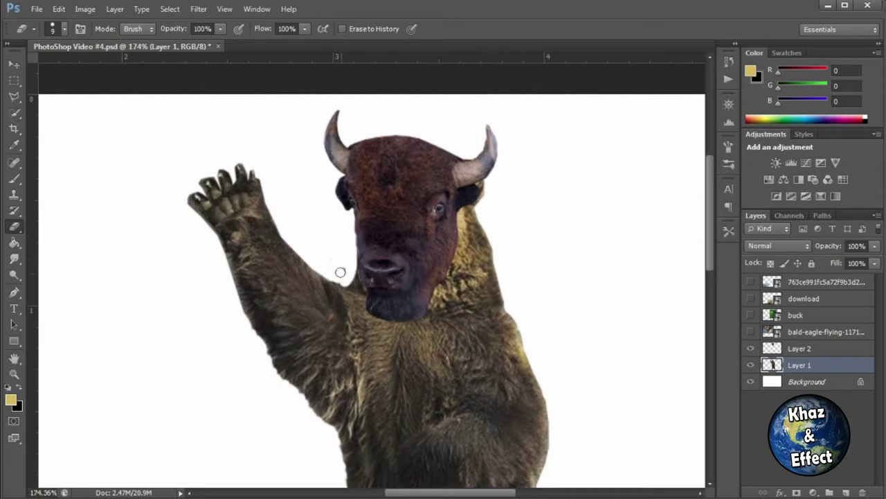
pyautogui.moveTo(477, 199)
pyautogui.mouseDown()
pyautogui.moveTo(499, 296)
pyautogui.moveTo(493, 257)
pyautogui.moveTo(462, 209)
pyautogui.mouseUp()
pyautogui.scroll(-2, 507, 257)
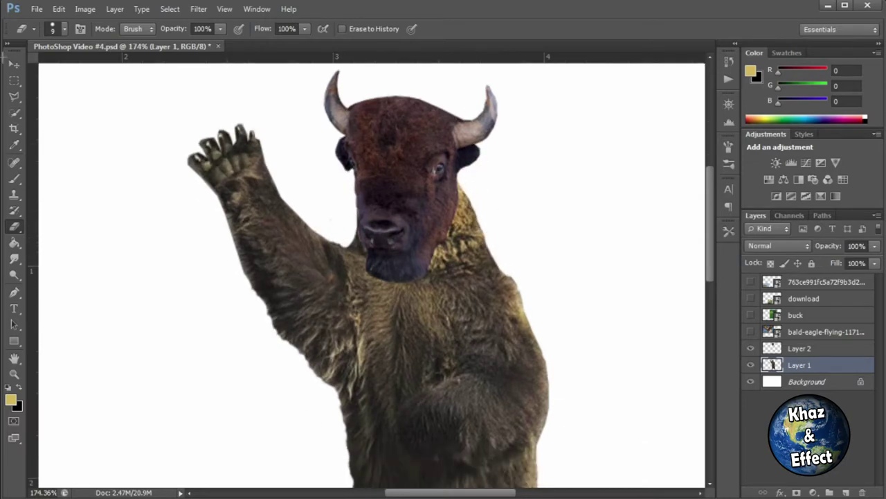
# - Nudge the bear's body slightly upward beneath the bison head
pyautogui.click(14, 65)
pyautogui.moveTo(403, 163); pyautogui.dragTo(400, 164)
pyautogui.moveTo(407, 203); pyautogui.dragTo(405, 189)
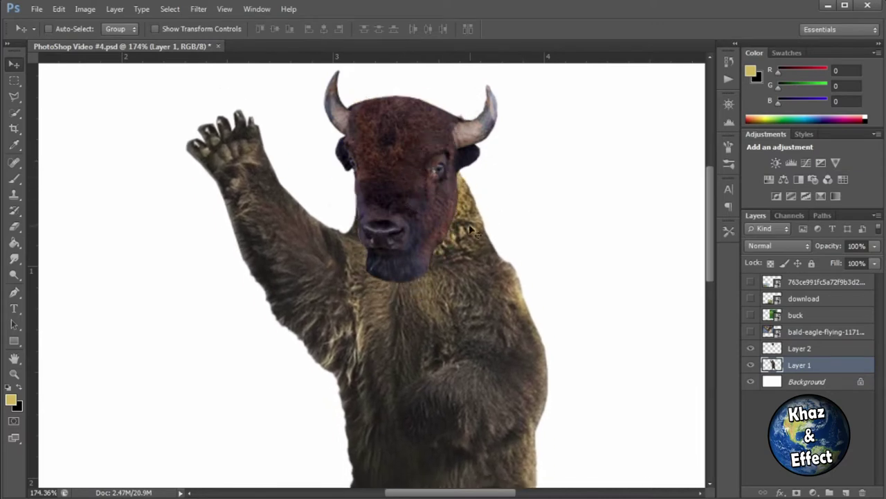
pyautogui.press('e')
# - Add a drop shadow to the bison head layer with angle 90°, distance 5 px, spread 7% and size 27 px
pyautogui.doubleClick(829, 349)
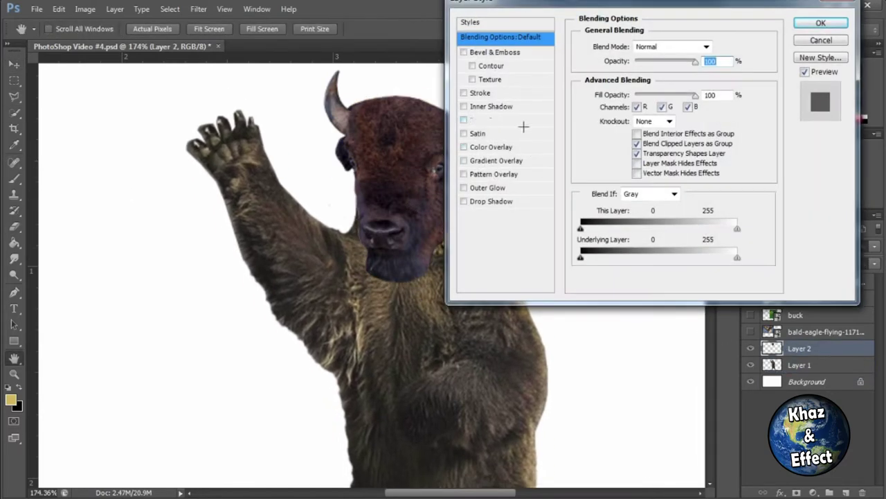
pyautogui.click(493, 201)
pyautogui.moveTo(636, 85); pyautogui.dragTo(636, 69)
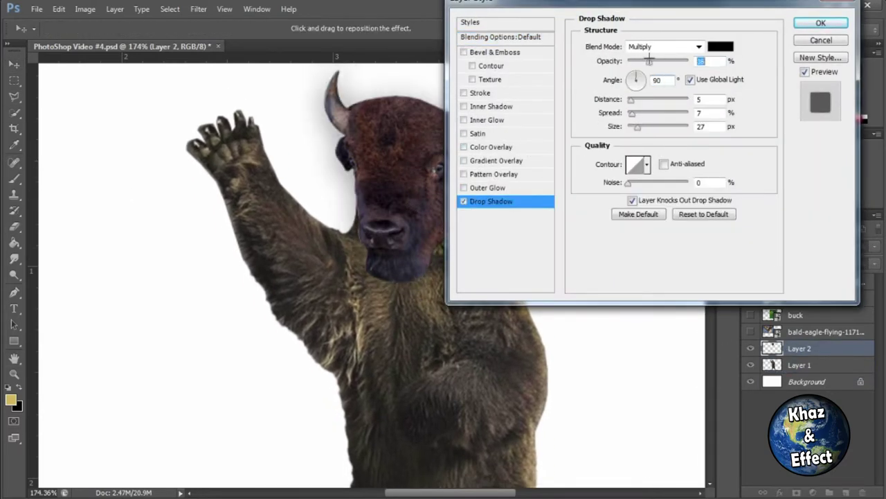
pyautogui.press('Return')
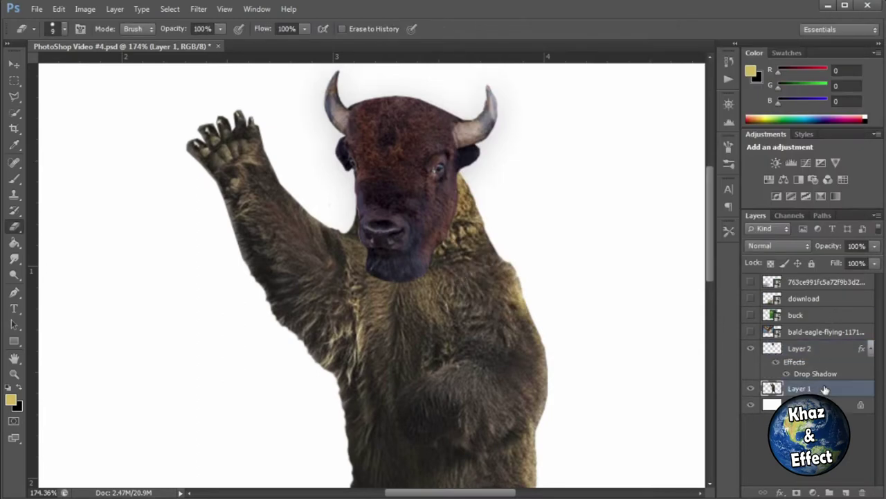
# - Sample the dark brown fur of the bison's head (R 59, G 34, B 25) and switch to the Smudge tool
pyautogui.click(13, 145)
pyautogui.click(381, 157)
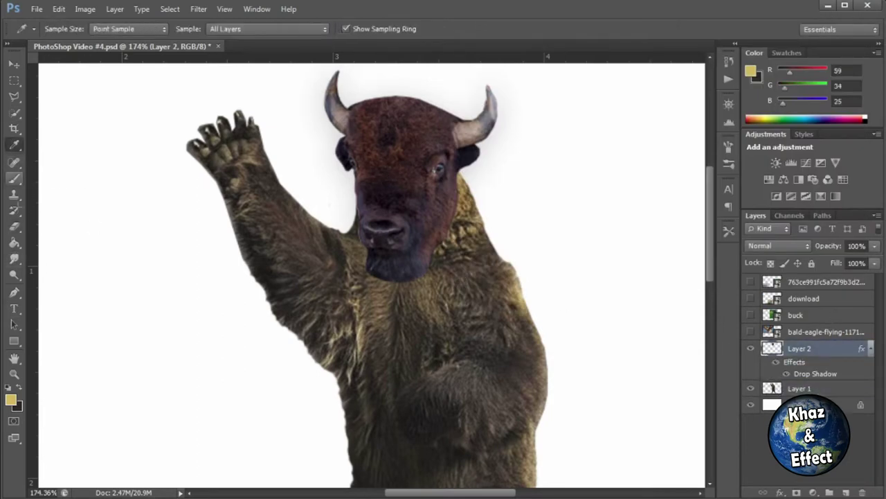
pyautogui.click(14, 226)
pyautogui.click(14, 258)
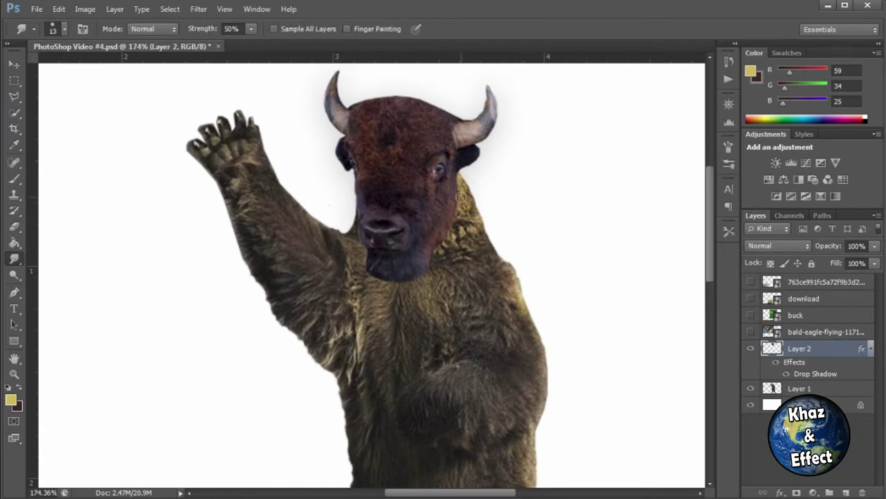
# - Add a color overlay to the bear body layer and lower its opacity to 13%
pyautogui.click(797, 388)
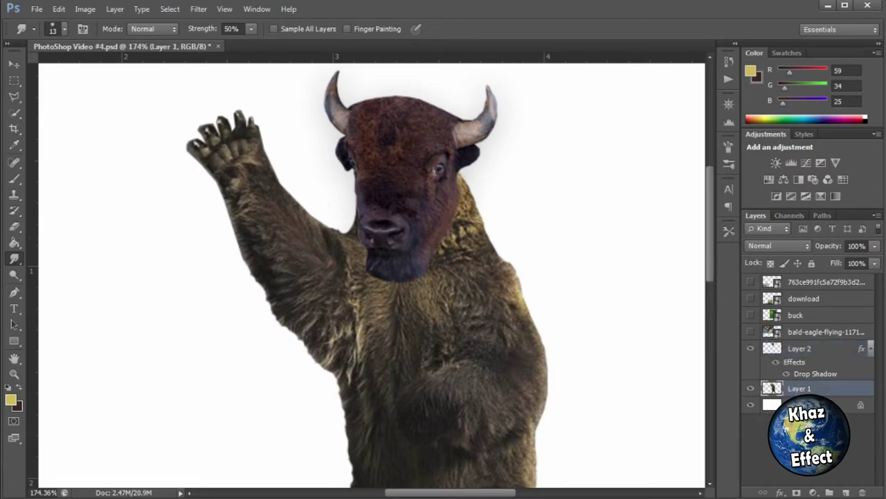
pyautogui.doubleClick(828, 390)
pyautogui.click(492, 147)
pyautogui.moveTo(688, 62); pyautogui.dragTo(636, 63)
pyautogui.click(720, 47)
pyautogui.click(711, 209)
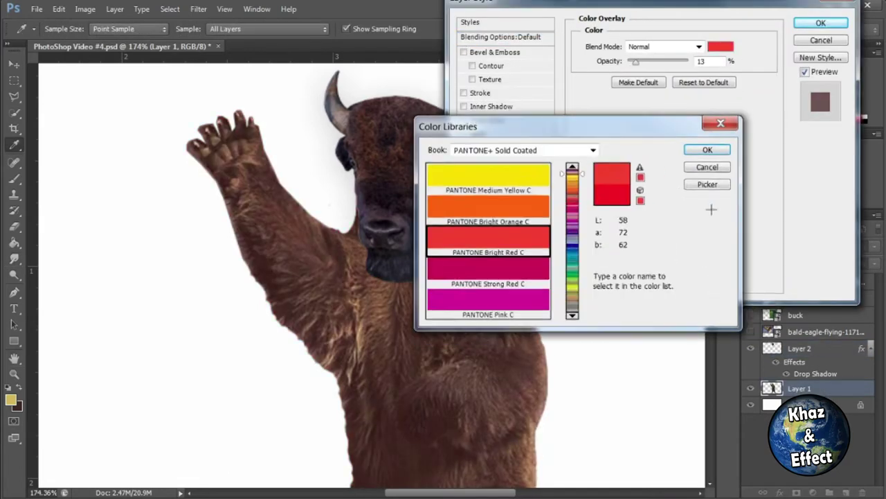
pyautogui.click(706, 167)
pyautogui.click(725, 46)
pyautogui.click(659, 172)
pyautogui.click(721, 166)
pyautogui.click(820, 58)
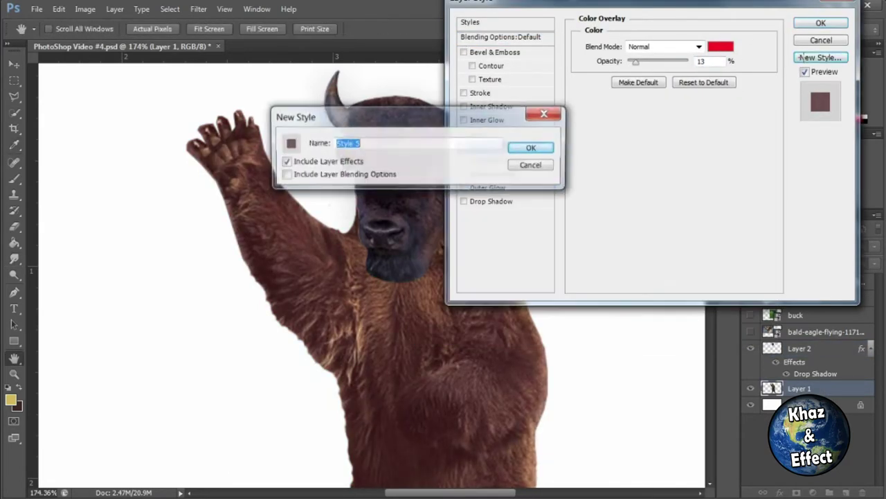
pyautogui.click(530, 164)
# - Give the bear's color overlay a dark maroon color, a higher opacity and the Darken blend mode
pyautogui.click(720, 47)
pyautogui.moveTo(484, 266); pyautogui.dragTo(529, 269)
pyautogui.click(720, 149)
pyautogui.click(677, 47)
pyautogui.moveTo(636, 62); pyautogui.dragTo(649, 62)
pyautogui.click(655, 108)
pyautogui.click(698, 46)
pyautogui.click(654, 79)
pyautogui.click(820, 23)
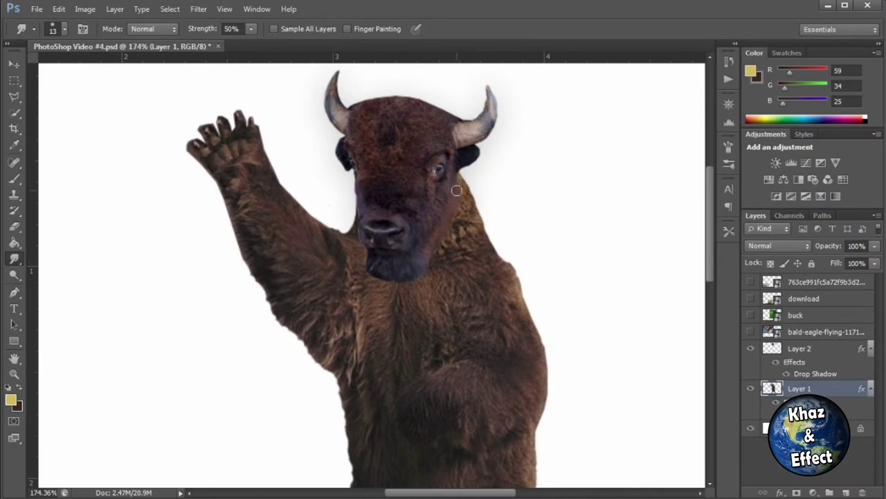
# - Smudge the seam between the bison's cheek and the bear's neck on the head layer and the body layer
pyautogui.hotkey('alt', ']')
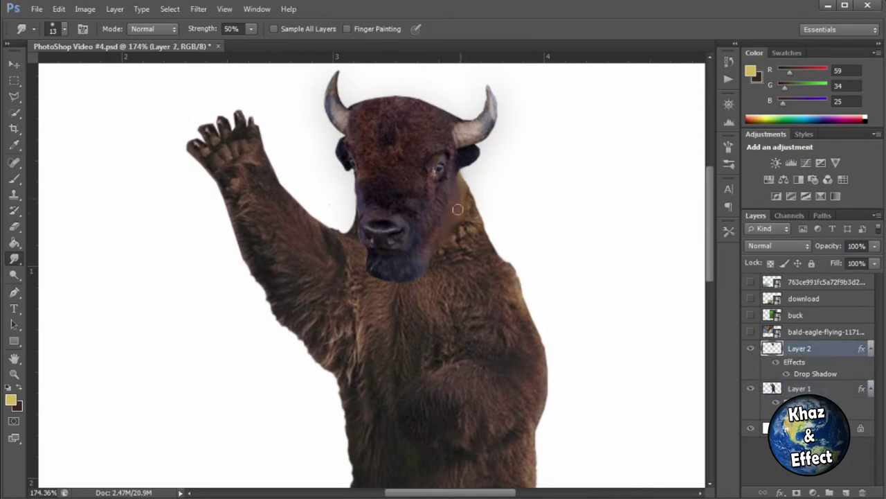
pyautogui.hotkey('alt', '[')
pyautogui.press('m')
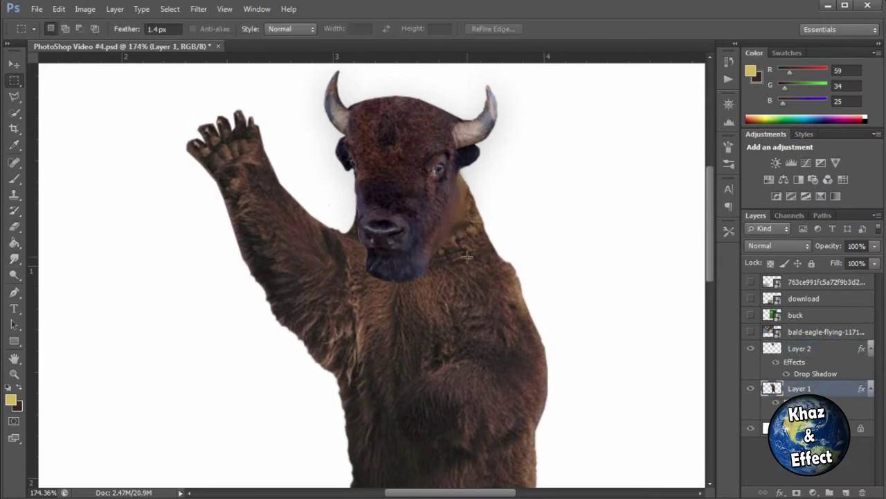
pyautogui.hotkey('ctrl', '0')
pyautogui.scroll(3, 240, 181)
pyautogui.press('e')
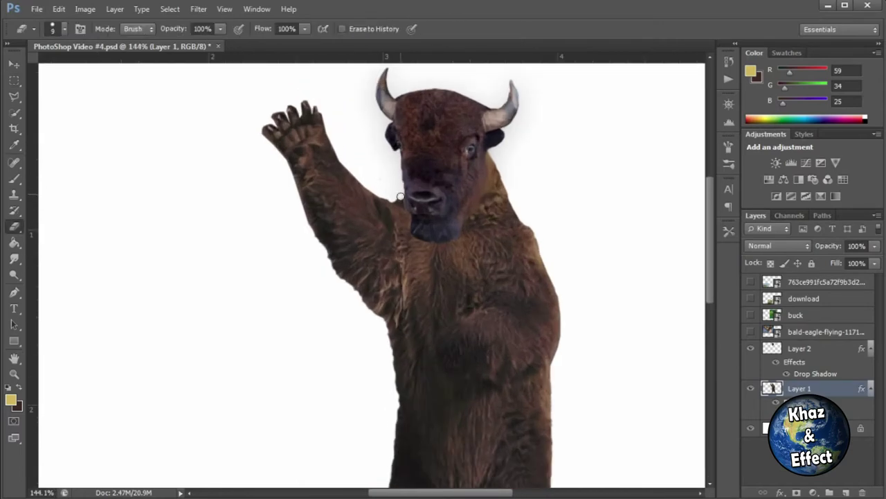
pyautogui.hotkey('ctrl', '0')
pyautogui.press('s')
pyautogui.press('alt')
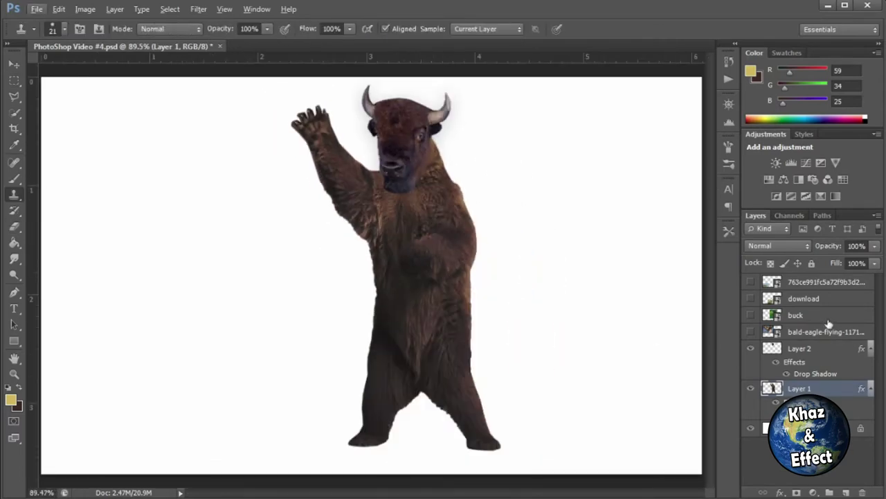
# - Merge the bison head and bear body layers and move the merged creature slightly down toward the canvas's lower edge
pyautogui.keyDown('ctrl'); pyautogui.click(837, 351); pyautogui.keyUp('ctrl')
pyautogui.rightClick(836, 350)
pyautogui.click(705, 364)
pyautogui.press('v')
pyautogui.moveTo(439, 160); pyautogui.dragTo(418, 183)
# - Show the leaping cougar photo and move it over the creature's torso
pyautogui.click(848, 318)
pyautogui.click(831, 282)
pyautogui.click(751, 282)
pyautogui.moveTo(267, 306)
pyautogui.mouseDown()
pyautogui.moveTo(306, 275)
pyautogui.moveTo(430, 223)
pyautogui.mouseUp()
# - Cut the cougar's tail out with a rectangular selection, replace the photo with the pasted tail and place it beneath the creature
pyautogui.click(14, 81)
pyautogui.moveTo(179, 256)
pyautogui.mouseDown()
pyautogui.moveTo(295, 316)
pyautogui.moveTo(303, 307)
pyautogui.mouseUp()
pyautogui.rightClick(842, 282)
pyautogui.hotkey('ctrl', 'x')
pyautogui.press('Delete')
pyautogui.click(825, 335)
pyautogui.hotkey('ctrl', 'v')
pyautogui.moveTo(825, 334); pyautogui.dragTo(825, 355)
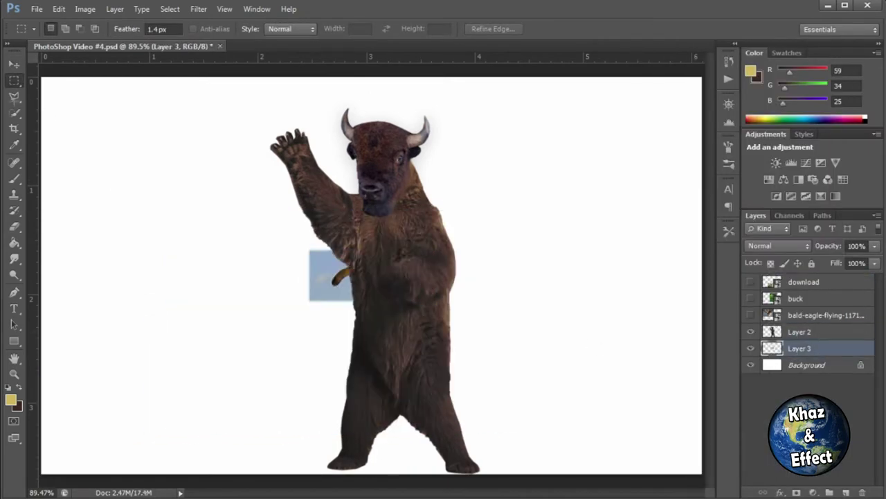
# - Try to move the pasted tail beside the creature, flip it horizontally and transform it into position
pyautogui.moveTo(336, 279); pyautogui.dragTo(563, 299)
pyautogui.rightClick(591, 298)
pyautogui.hotkey('ctrl', 't')
pyautogui.rightClick(589, 306)
pyautogui.click(629, 284)
pyautogui.click(13, 64)
pyautogui.moveTo(630, 305); pyautogui.dragTo(511, 347)
pyautogui.hotkey('ctrl', 't')
pyautogui.moveTo(545, 311); pyautogui.dragTo(582, 294)
pyautogui.press('Escape')
# - Undo the pasted tail's moves, flip and reordering beneath the creature
pyautogui.hotkey('ctrl', 'alt', 'z')
pyautogui.hotkey('ctrl', 'alt', 'z')
pyautogui.hotkey('ctrl', 'alt', 'z')
pyautogui.hotkey('ctrl', 'alt', 'z')
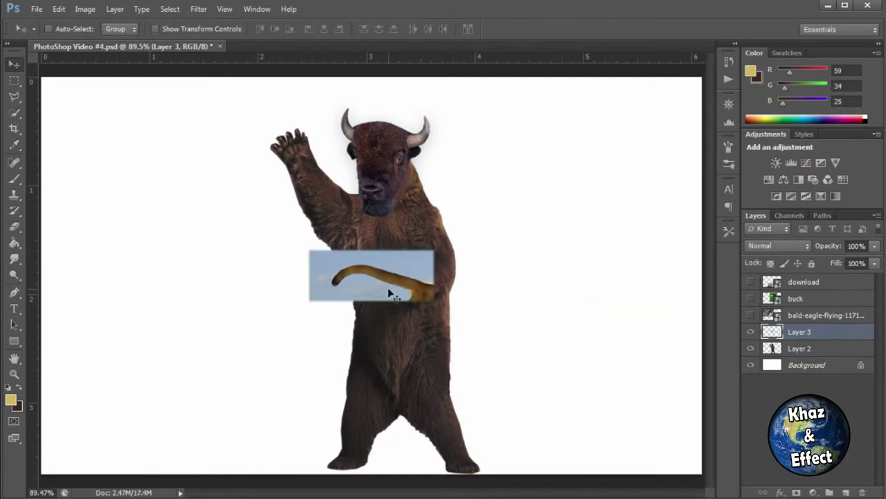
# - Move the tail piece to the creature's lower back, flip it horizontally and enlarge it slightly
pyautogui.moveTo(389, 290); pyautogui.dragTo(527, 323)
pyautogui.hotkey('ctrl', 't')
pyautogui.rightClick(528, 320)
pyautogui.click(579, 297)
pyautogui.moveTo(573, 281); pyautogui.dragTo(594, 272)
pyautogui.moveTo(528, 293); pyautogui.dragTo(508, 316)
pyautogui.press('Return')
# - Place the tail layer beneath the creature layer and rotate the tail so it rises away from the lower back
pyautogui.moveTo(789, 332); pyautogui.dragTo(785, 353)
pyautogui.moveTo(516, 313); pyautogui.dragTo(507, 335)
pyautogui.hotkey('ctrl', 't')
pyautogui.moveTo(568, 322); pyautogui.dragTo(544, 299)
pyautogui.press('Return')
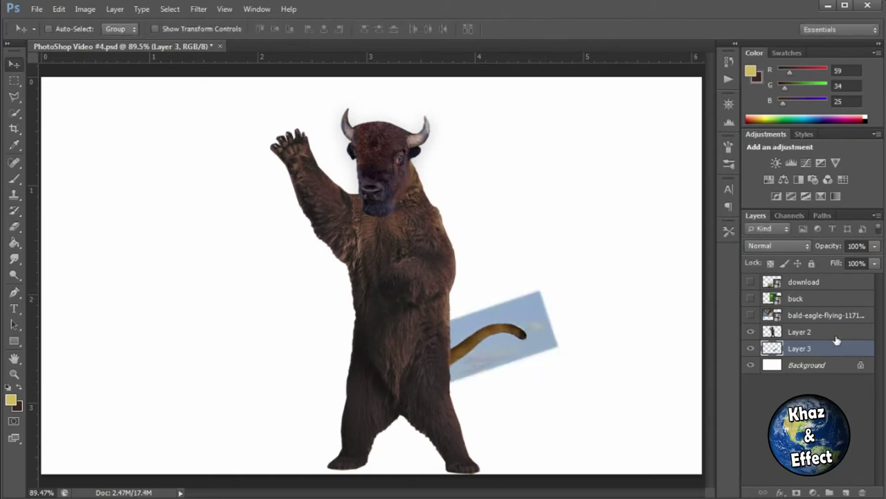
pyautogui.rightClick(833, 334)
pyautogui.click(871, 330)
pyautogui.keyDown('ctrl'); pyautogui.click(816, 344); pyautogui.keyUp('ctrl')
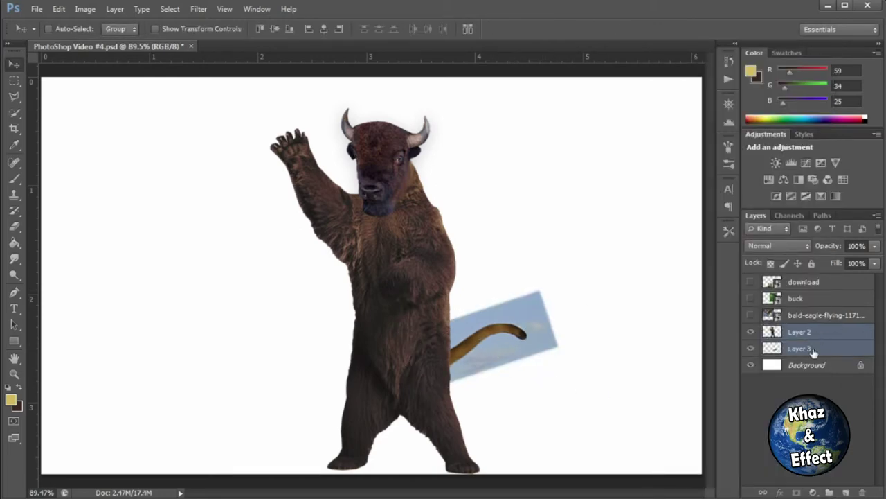
pyautogui.rightClick(813, 349)
pyautogui.click(863, 445)
pyautogui.click(821, 335)
# - Undo the tail placement, the tail cut-out and the merge, back to separate bison head and bear body layers
pyautogui.hotkey('ctrl', 'alt', 'z')
pyautogui.hotkey('ctrl', 'alt', 'z')
pyautogui.hotkey('ctrl', 'alt', 'z')
pyautogui.hotkey('ctrl', 'alt', 'z')
pyautogui.hotkey('ctrl', 'alt', 'z')
pyautogui.hotkey('ctrl', 'alt', 'z')
pyautogui.hotkey('ctrl', 'alt', 'z')
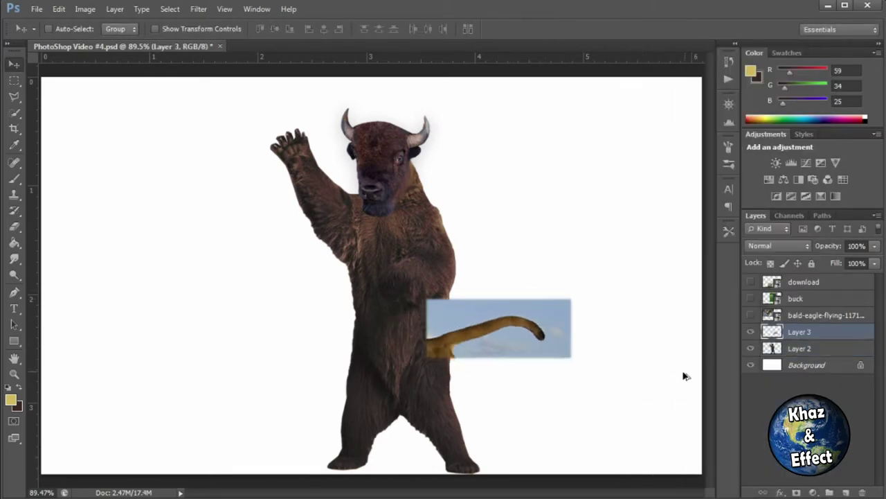
pyautogui.hotkey('ctrl', 'alt', 'z')
pyautogui.hotkey('ctrl', 'alt', 'z')
pyautogui.hotkey('ctrl', 'alt', 'z')
pyautogui.hotkey('ctrl', 'alt', 'z')
# - Try to move the bear body layer on its own, and undo that move
pyautogui.click(841, 389)
pyautogui.moveTo(116, 357); pyautogui.dragTo(169, 354)
pyautogui.hotkey('ctrl', 'z')
# - Link the bison head and bear body layers together
pyautogui.keyDown('ctrl'); pyautogui.click(820, 349); pyautogui.keyUp('ctrl')
pyautogui.rightClick(820, 349)
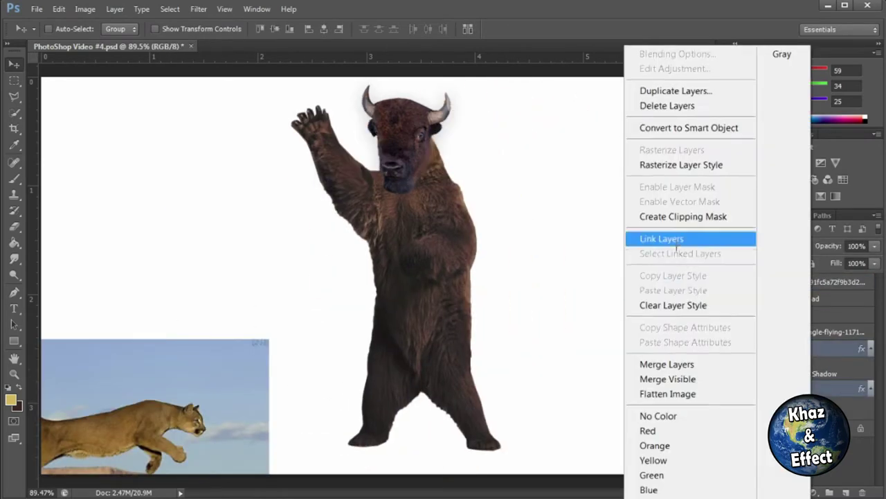
pyautogui.click(675, 239)
# - Move the cougar photo over the creature's torso and enclose the cougar's tail in a rectangular selection
pyautogui.moveTo(168, 389)
pyautogui.mouseDown()
pyautogui.moveTo(159, 389)
pyautogui.moveTo(494, 231)
pyautogui.mouseUp()
pyautogui.click(805, 284)
pyautogui.click(14, 81)
pyautogui.moveTo(248, 242)
pyautogui.mouseDown()
pyautogui.moveTo(346, 296)
pyautogui.moveTo(396, 298)
pyautogui.mouseUp()
# - Rasterize the cougar layer, take out the selected tail and replace the photo with the tail pasted as its own layer
pyautogui.rightClick(824, 282)
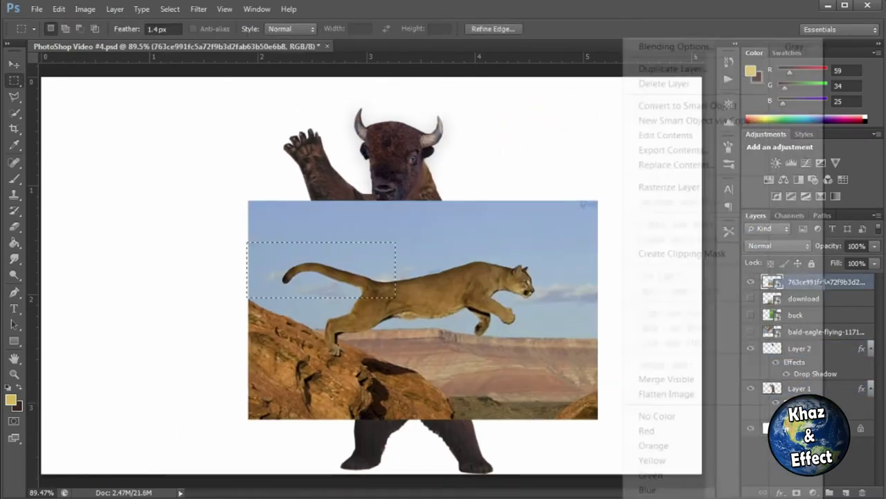
pyautogui.click(665, 188)
pyautogui.press('Delete')
pyautogui.hotkey('ctrl', 'd')
pyautogui.press('Delete')
pyautogui.hotkey('ctrl', 'v')
# - Move the tail piece beside the bear's lower back and flip it horizontally
pyautogui.click(13, 64)
pyautogui.hotkey('ctrl', 't')
pyautogui.moveTo(349, 279); pyautogui.dragTo(512, 344)
pyautogui.rightClick(471, 296)
pyautogui.click(512, 275)
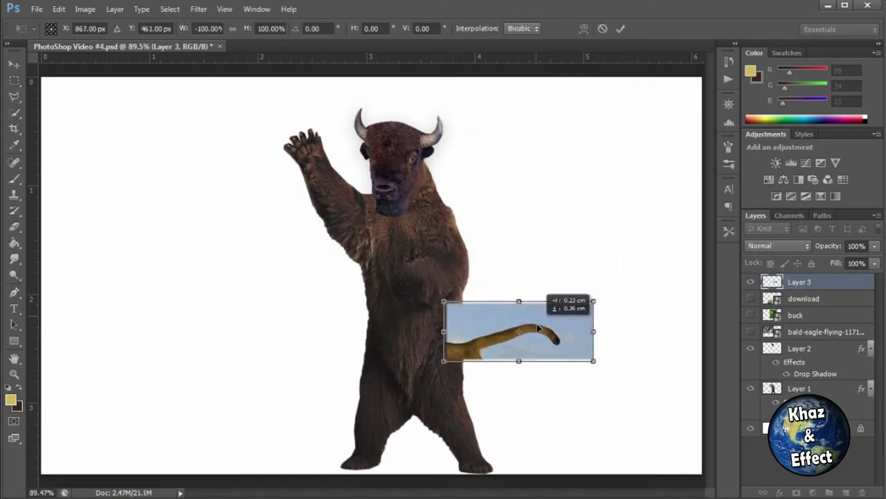
pyautogui.press('Return')
# - Place the tail layer beneath the bear body layer, then enlarge and slightly rotate the tail to fit the lower back
pyautogui.moveTo(817, 284); pyautogui.dragTo(818, 418)
pyautogui.moveTo(545, 343); pyautogui.dragTo(620, 287)
pyautogui.hotkey('ctrl', 't')
pyautogui.moveTo(562, 340); pyautogui.dragTo(544, 344)
pyautogui.moveTo(599, 278); pyautogui.dragTo(608, 295)
pyautogui.moveTo(563, 352); pyautogui.dragTo(558, 354)
pyautogui.press('Return')
# - Select the blue sky around the tail with the Quick Selection tool and delete it
pyautogui.click(14, 113)
pyautogui.moveTo(485, 324); pyautogui.dragTo(567, 369)
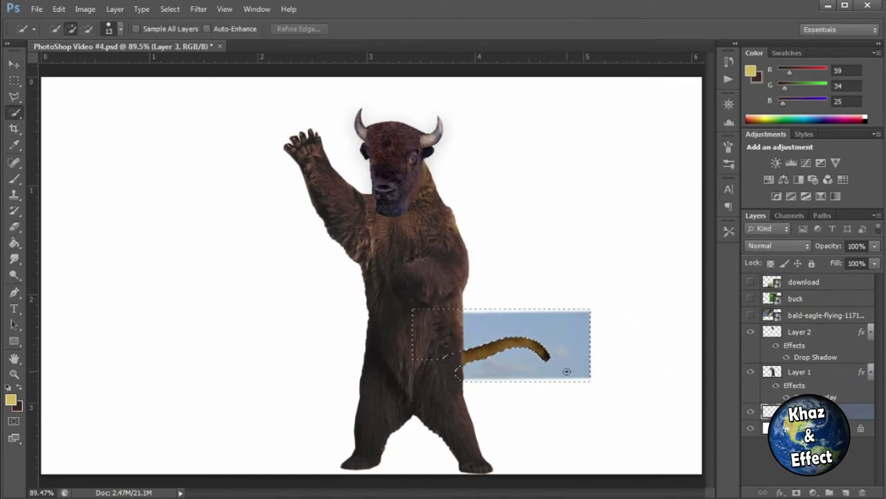
pyautogui.press('Delete')
pyautogui.hotkey('ctrl', 'd')
# - Delete the leftover sky edges below, beside and above the tail using rectangular selections
pyautogui.click(14, 81)
pyautogui.moveTo(576, 406); pyautogui.dragTo(454, 367)
pyautogui.press('Delete')
pyautogui.moveTo(621, 421); pyautogui.dragTo(568, 301)
pyautogui.press('Delete')
pyautogui.moveTo(603, 328); pyautogui.dragTo(449, 282)
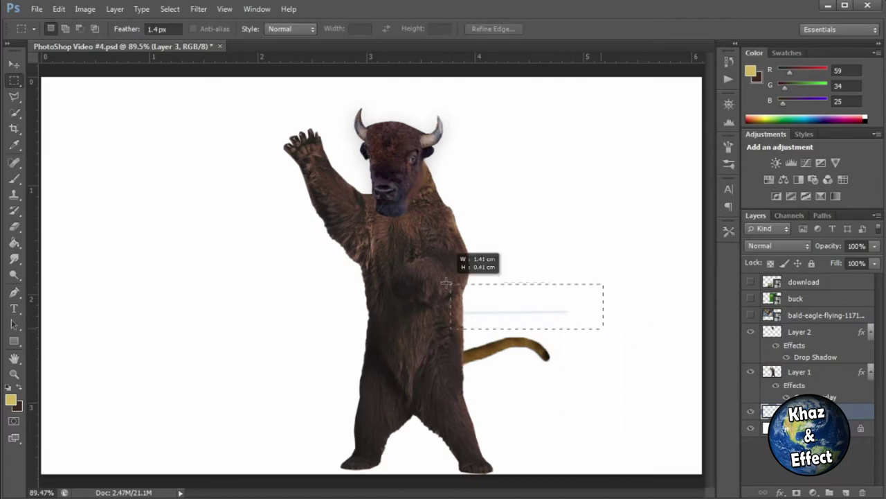
pyautogui.press('Delete')
pyautogui.hotkey('ctrl', 'd')
# - Link the tail, bear body and bison head layers together
pyautogui.click(800, 318)
pyautogui.click(813, 411)
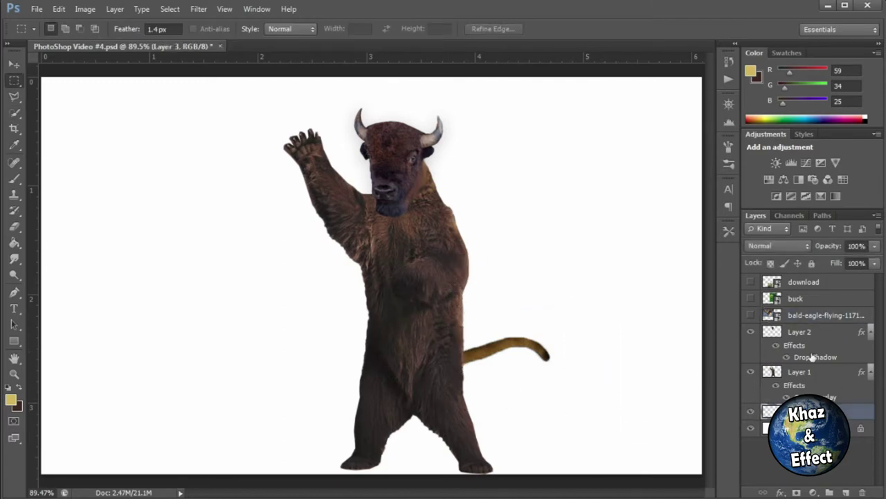
pyautogui.keyDown('shift'); pyautogui.click(817, 333); pyautogui.keyUp('shift')
pyautogui.rightClick(820, 332)
pyautogui.click(680, 239)
pyautogui.rightClick(822, 334)
pyautogui.click(700, 238)
# - Copy the bear body's color overlay style onto the tail layer
pyautogui.rightClick(817, 374)
pyautogui.rightClick(790, 396)
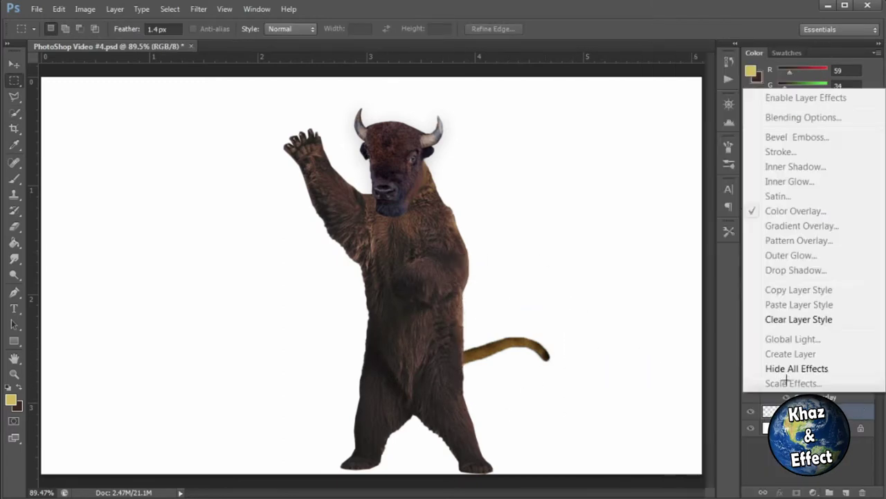
pyautogui.click(803, 374)
pyautogui.rightClick(797, 392)
pyautogui.click(811, 411)
pyautogui.rightClick(804, 412)
pyautogui.click(629, 320)
# - Lower the opacity of the tail's color overlay to about 25%
pyautogui.doubleClick(808, 413)
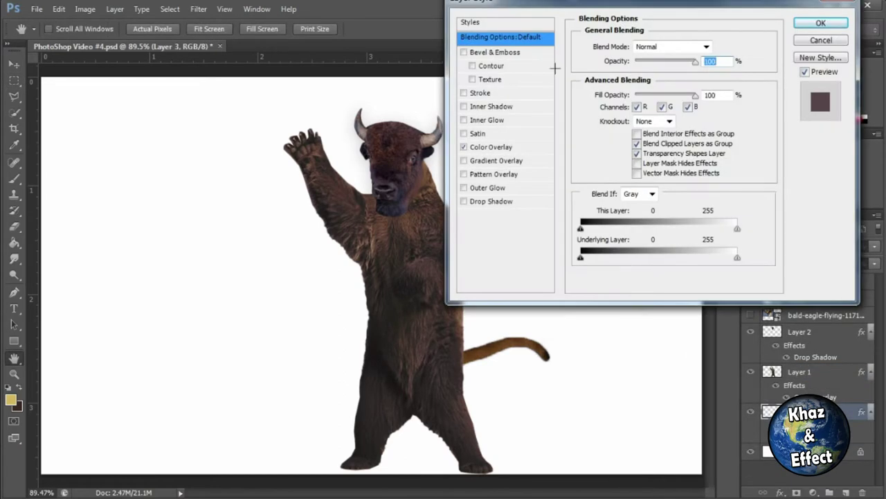
pyautogui.click(493, 147)
pyautogui.moveTo(648, 62)
pyautogui.mouseDown()
pyautogui.moveTo(665, 61)
pyautogui.moveTo(644, 61)
pyautogui.mouseUp()
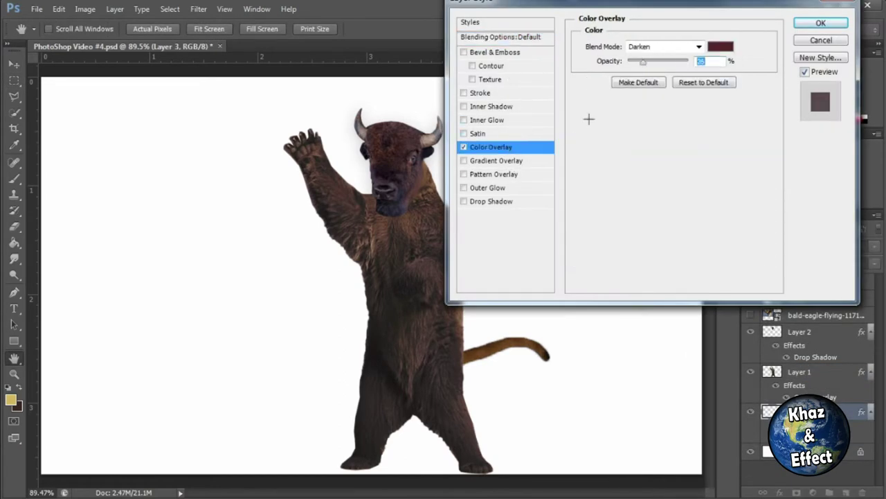
pyautogui.click(821, 22)
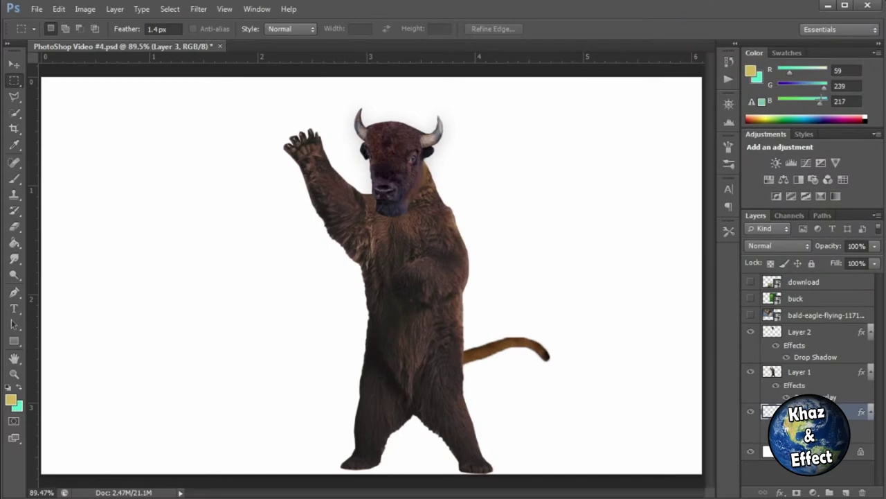
# - Set the background color's green to 61 and blue to 118
pyautogui.moveTo(792, 94); pyautogui.dragTo(790, 95)
pyautogui.moveTo(819, 103); pyautogui.dragTo(801, 105)
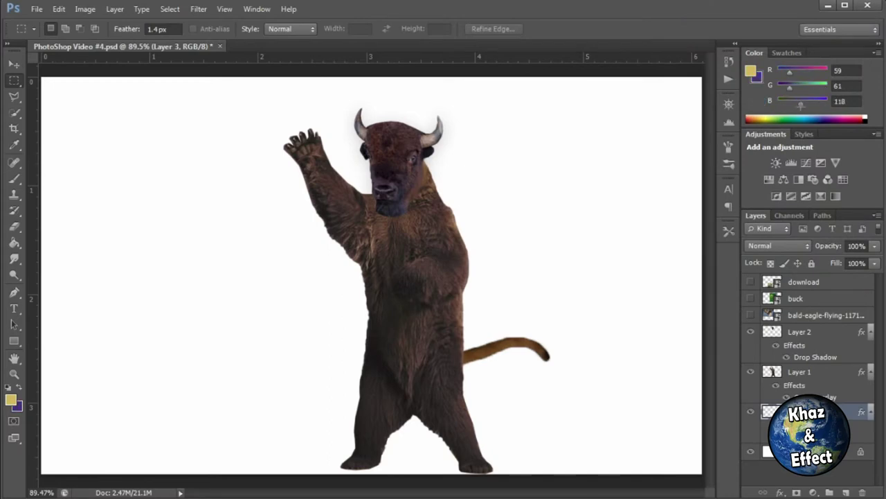
pyautogui.click(636, 329)
# - Set the tail's color overlay blend mode to Multiply and lower the overlay's opacity slightly
pyautogui.rightClick(824, 411)
pyautogui.click(675, 54)
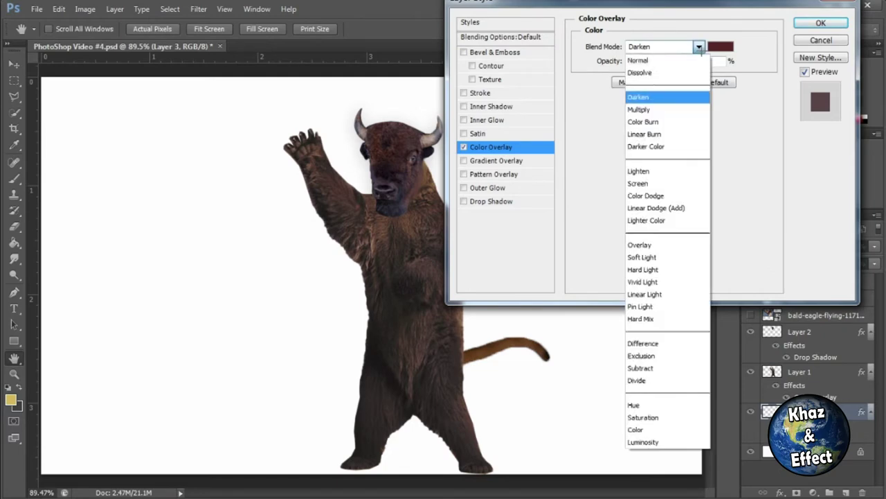
pyautogui.click(643, 111)
pyautogui.moveTo(665, 62)
pyautogui.mouseDown()
pyautogui.moveTo(643, 61)
pyautogui.moveTo(651, 61)
pyautogui.mouseUp()
pyautogui.click(820, 23)
# - Erase a small bit of the bear body's edge beside the bison's chin
pyautogui.press('e')
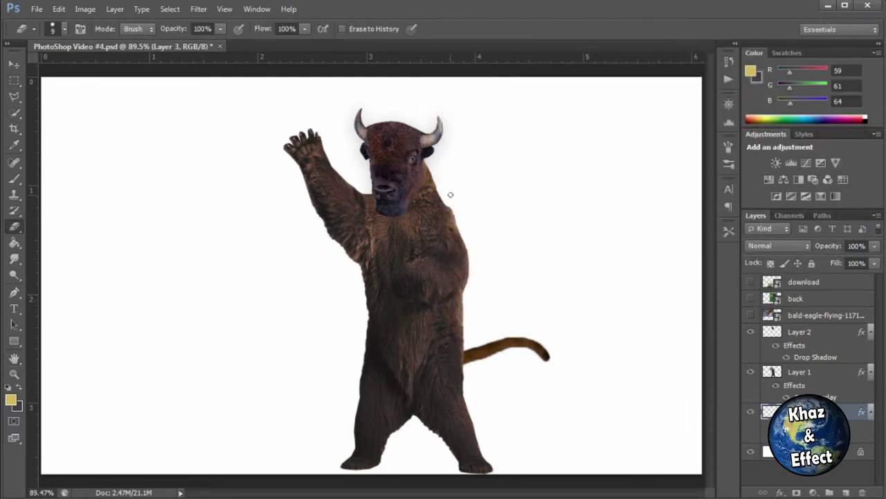
pyautogui.click(800, 372)
pyautogui.scroll(2, 339, 195)
pyautogui.moveTo(374, 189); pyautogui.dragTo(376, 193)
pyautogui.scroll(1, 485, 201)
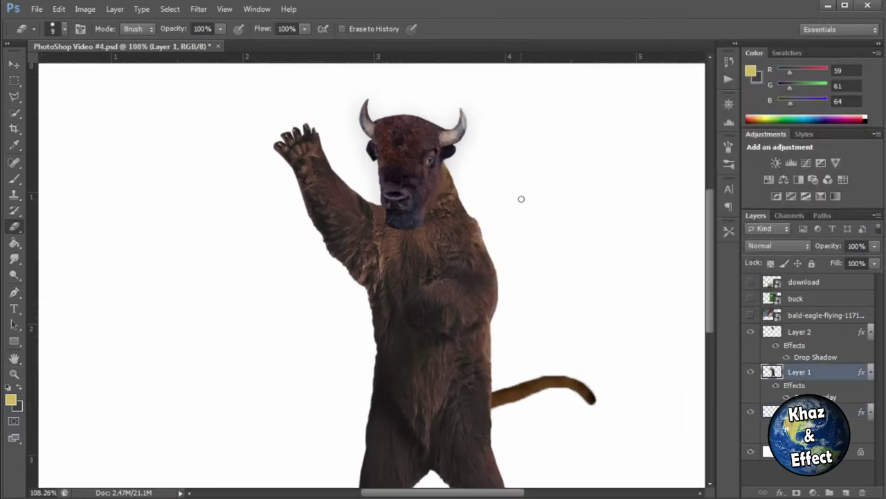
pyautogui.scroll(-2, 474, 210)
pyautogui.scroll(-1, 118, 234)
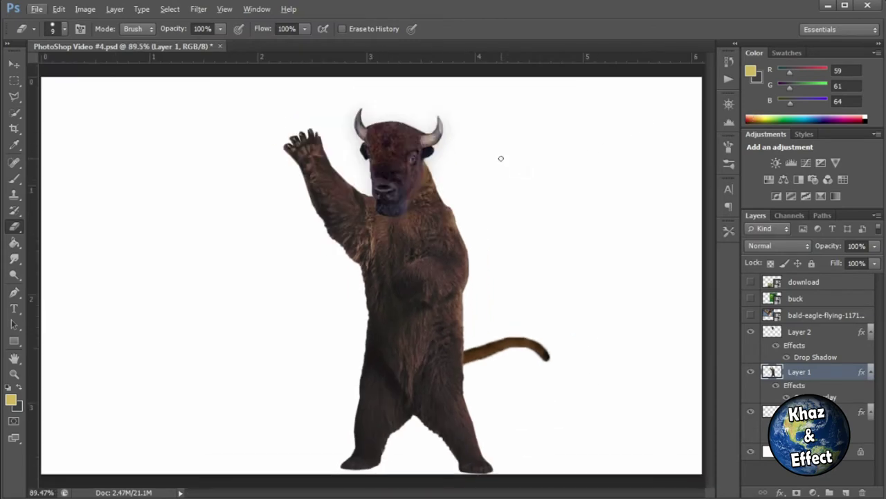
# - Show the buck photo layer, keeping the eagle photo hidden
pyautogui.click(751, 315)
pyautogui.click(751, 315)
pyautogui.click(751, 298)
# - Rasterize the buck photo and delete the part below the antlers and ears
pyautogui.click(13, 81)
pyautogui.moveTo(212, 213); pyautogui.dragTo(570, 371)
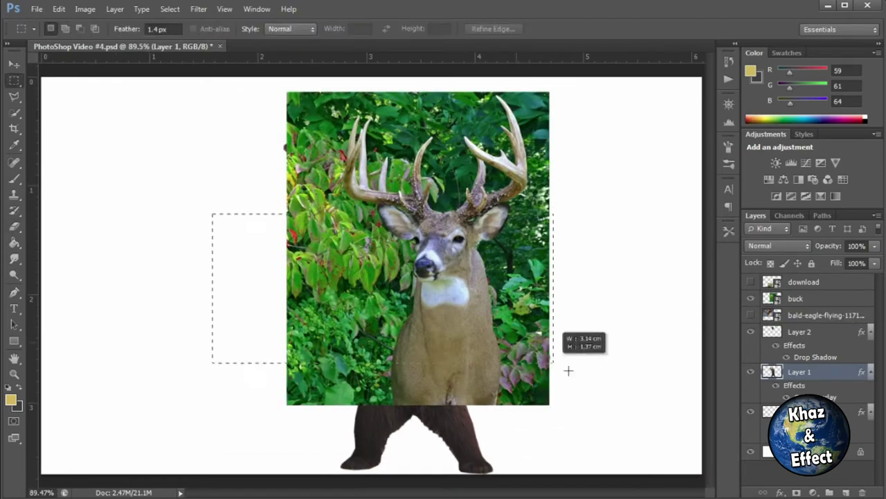
pyautogui.moveTo(597, 418); pyautogui.dragTo(288, 228)
pyautogui.rightClick(817, 299)
pyautogui.click(659, 186)
pyautogui.press('Delete')
pyautogui.hotkey('ctrl', 'd')
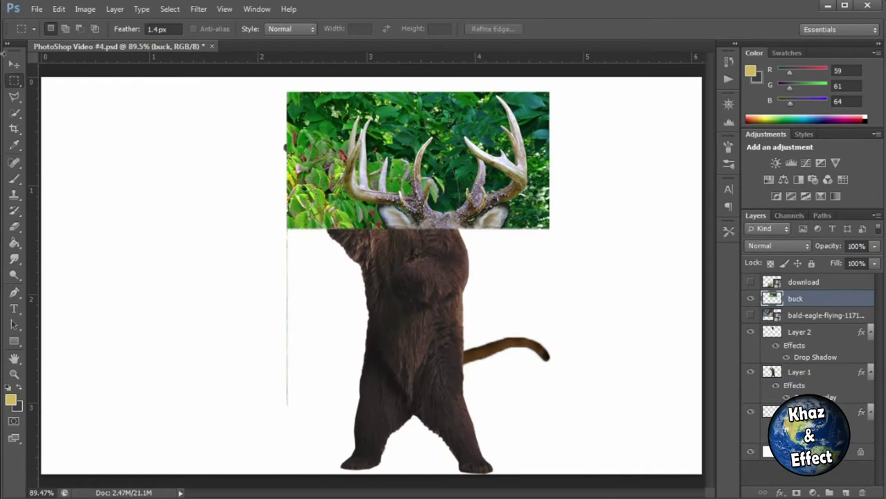
# - Move the cropped buck photo down over the bear's torso, clear of the bison head
pyautogui.click(14, 64)
pyautogui.moveTo(360, 180); pyautogui.dragTo(233, 209)
pyautogui.moveTo(322, 175); pyautogui.dragTo(430, 215)
# - Outline the buck's antlers with the Polygonal Lasso and cut them out of the photo
pyautogui.scroll(8, 430, 214)
pyautogui.click(14, 96)
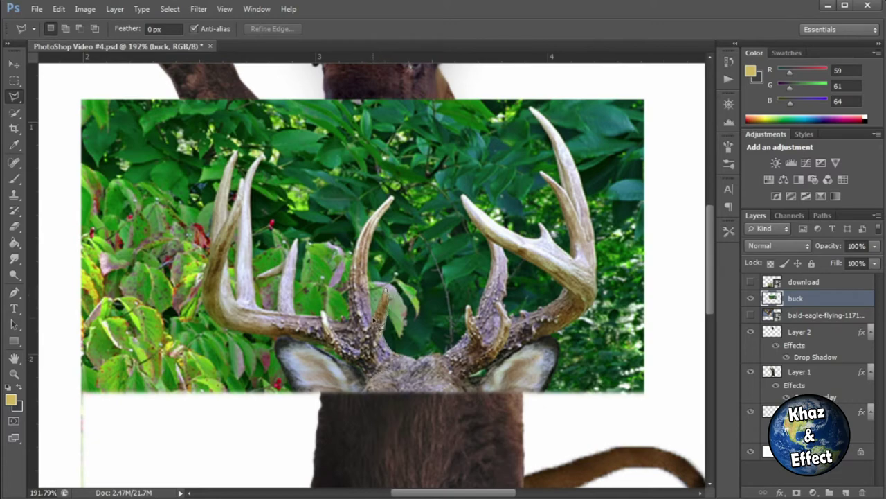
pyautogui.scroll(-2, 377, 291)
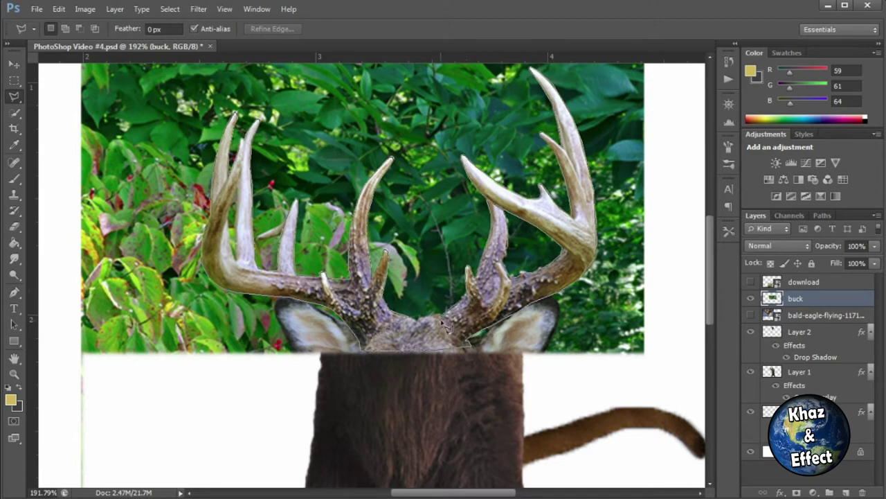
pyautogui.click(463, 343)
pyautogui.click(371, 344)
pyautogui.hotkey('ctrl', 'x')
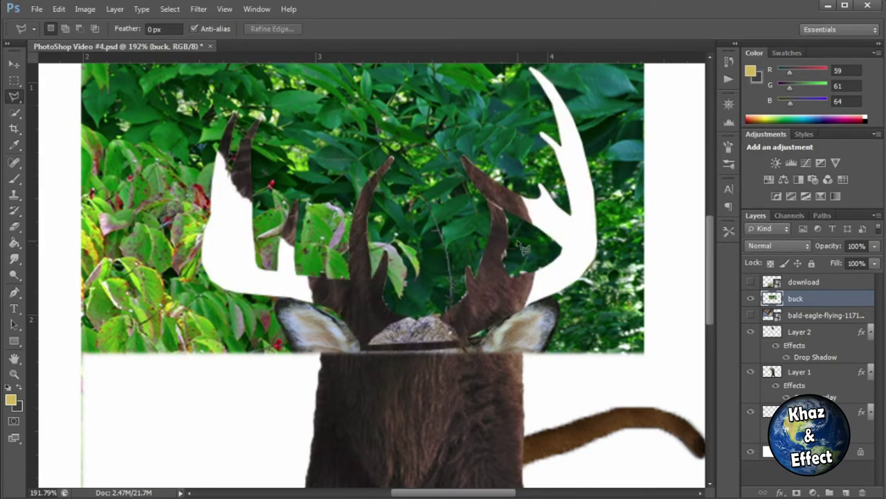
# - Delete the leftover buck photo layer and paste the cut-out antlers onto the creature
pyautogui.press('Delete')
pyautogui.hotkey('ctrl', 'v')
pyautogui.press('v')
pyautogui.moveTo(330, 280); pyautogui.dragTo(335, 157)
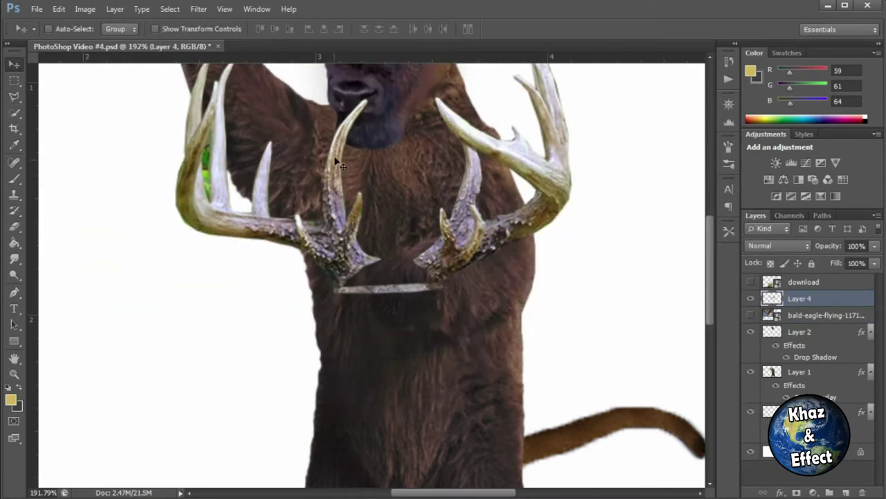
# - Scale the antlers down and position them on the bison's head
pyautogui.scroll(6, 337, 160)
pyautogui.moveTo(380, 388); pyautogui.dragTo(377, 315)
pyautogui.hotkey('ctrl', 't')
pyautogui.moveTo(567, 314); pyautogui.dragTo(463, 239)
pyautogui.moveTo(447, 222); pyautogui.dragTo(492, 300)
pyautogui.press('Return')
pyautogui.moveTo(361, 327)
pyautogui.mouseDown()
pyautogui.moveTo(359, 300)
pyautogui.moveTo(362, 335)
pyautogui.mouseUp()
# - Select the left-hand antler alone, rotate it to fit the bison's head, and erase the leftover strip at its base
pyautogui.press('m')
pyautogui.moveTo(163, 149); pyautogui.dragTo(376, 350)
pyautogui.press('v')
pyautogui.moveTo(309, 271)
pyautogui.mouseDown()
pyautogui.moveTo(265, 235)
pyautogui.moveTo(284, 230)
pyautogui.moveTo(320, 281)
pyautogui.moveTo(322, 270)
pyautogui.mouseUp()
pyautogui.hotkey('ctrl', 't')
pyautogui.moveTo(162, 110); pyautogui.dragTo(154, 120)
pyautogui.moveTo(334, 266); pyautogui.dragTo(320, 265)
pyautogui.moveTo(140, 115); pyautogui.dragTo(132, 128)
pyautogui.moveTo(336, 262); pyautogui.dragTo(327, 260)
pyautogui.press('Return')
pyautogui.press('e')
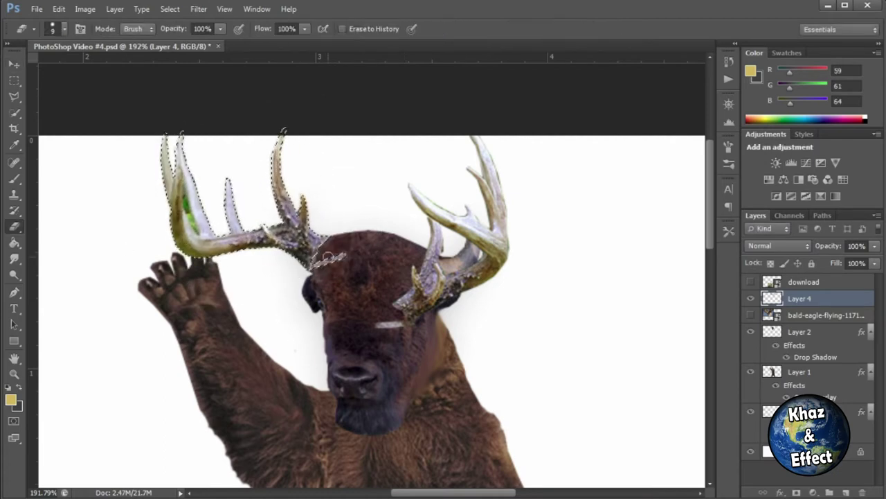
pyautogui.press('Return')
# - Pull the right-hand antler away from the bison's head and shift both antlers upward
pyautogui.press('m')
pyautogui.press('v')
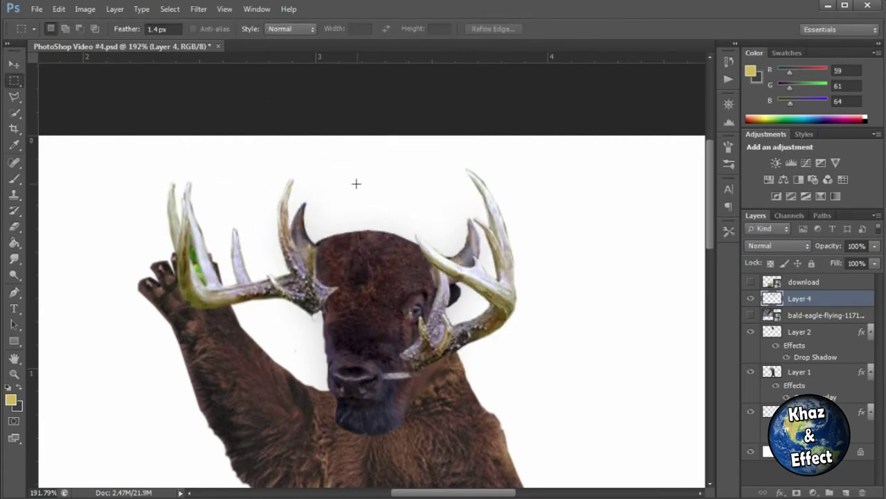
pyautogui.moveTo(375, 156); pyautogui.dragTo(566, 384)
pyautogui.click(14, 64)
pyautogui.moveTo(478, 291); pyautogui.dragTo(535, 366)
pyautogui.click(14, 81)
pyautogui.click(41, 85)
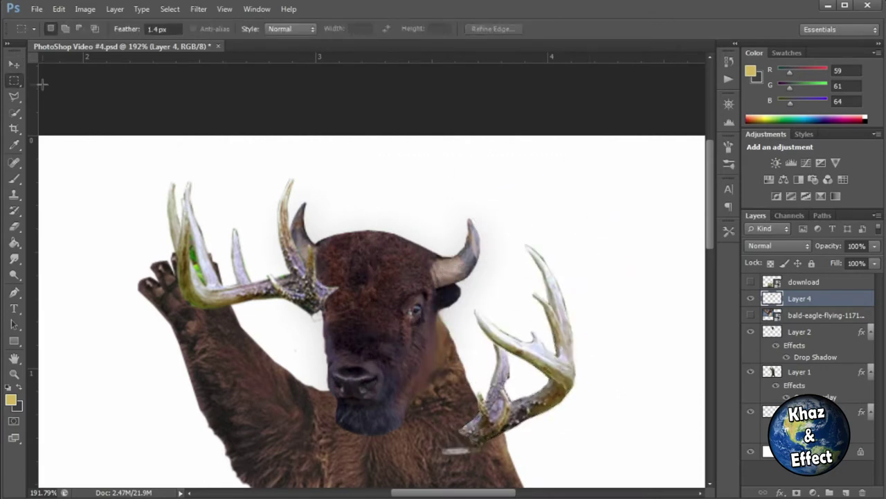
pyautogui.click(14, 64)
pyautogui.moveTo(193, 256); pyautogui.dragTo(194, 210)
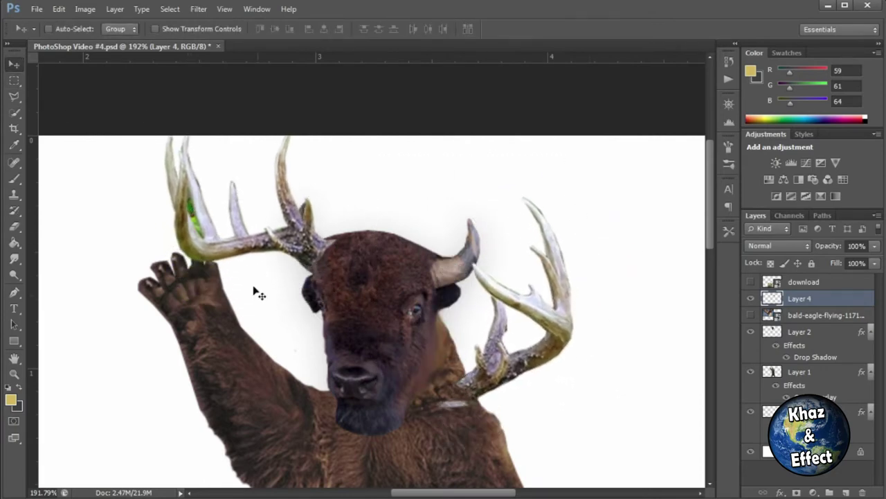
# - Move and rotate the right-hand antler onto its side of the bison's head and erase the excess at its base
pyautogui.press('m')
pyautogui.moveTo(380, 173); pyautogui.dragTo(590, 432)
pyautogui.press('v')
pyautogui.moveTo(492, 277)
pyautogui.mouseDown()
pyautogui.moveTo(458, 161)
pyautogui.moveTo(508, 293)
pyautogui.moveTo(510, 279)
pyautogui.mouseUp()
pyautogui.hotkey('ctrl', 't')
pyautogui.press('Return')
pyautogui.hotkey('ctrl', 'd')
pyautogui.press('e')
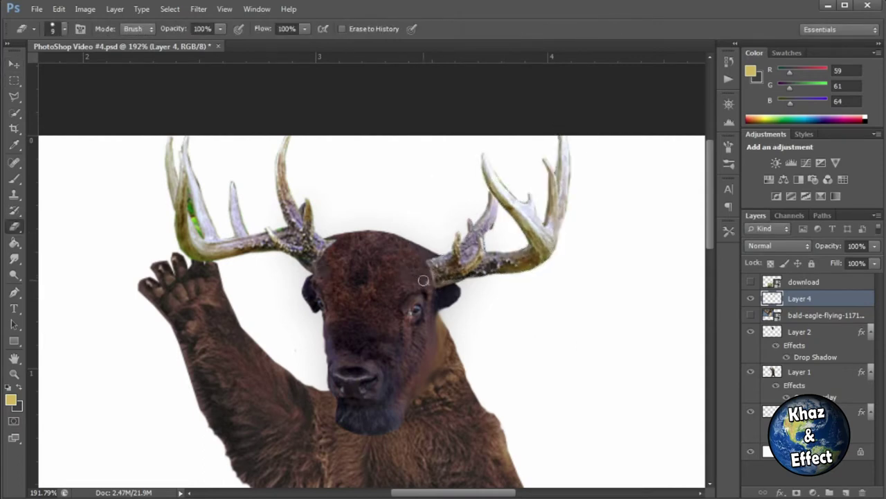
pyautogui.click(819, 338)
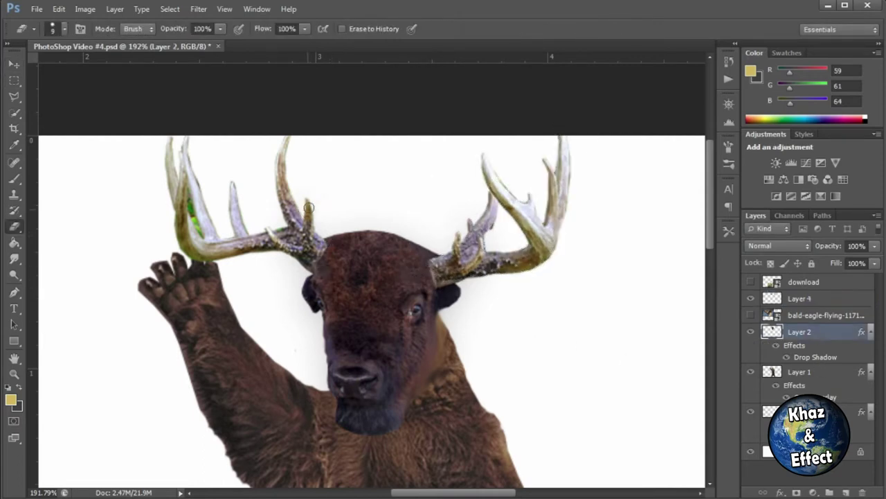
pyautogui.click(13, 242)
pyautogui.click(797, 284)
pyautogui.click(15, 227)
pyautogui.click(14, 81)
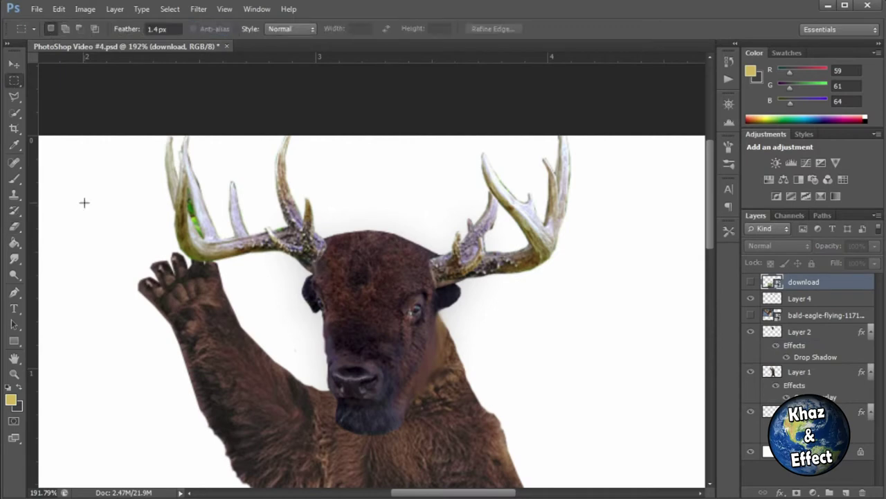
# - Outline the green background patch inside the left-hand antler and delete it from the antlers layer
pyautogui.click(14, 98)
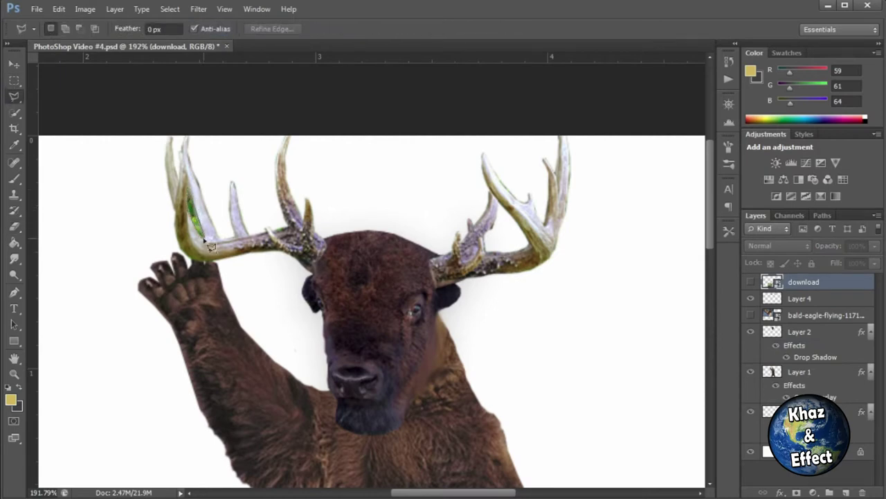
pyautogui.click(204, 241)
pyautogui.click(824, 411)
pyautogui.click(825, 372)
pyautogui.click(824, 295)
pyautogui.press('Delete')
# - Switch to the eagle photo's layer and clear the selection inside the antler
pyautogui.click(844, 282)
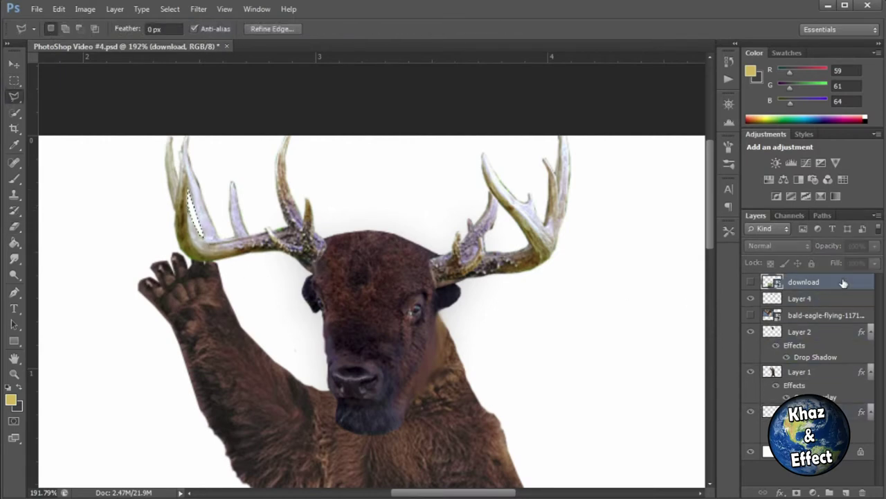
pyautogui.click(833, 317)
pyautogui.click(619, 317)
pyautogui.press('Escape')
pyautogui.click(13, 81)
pyautogui.moveTo(255, 202); pyautogui.dragTo(260, 206)
pyautogui.click(394, 184)
# - Move the eagle layer above the antlers layer and link the eagle, antlers, head, body and tail layers
pyautogui.click(14, 324)
pyautogui.scroll(-1, 510, 284)
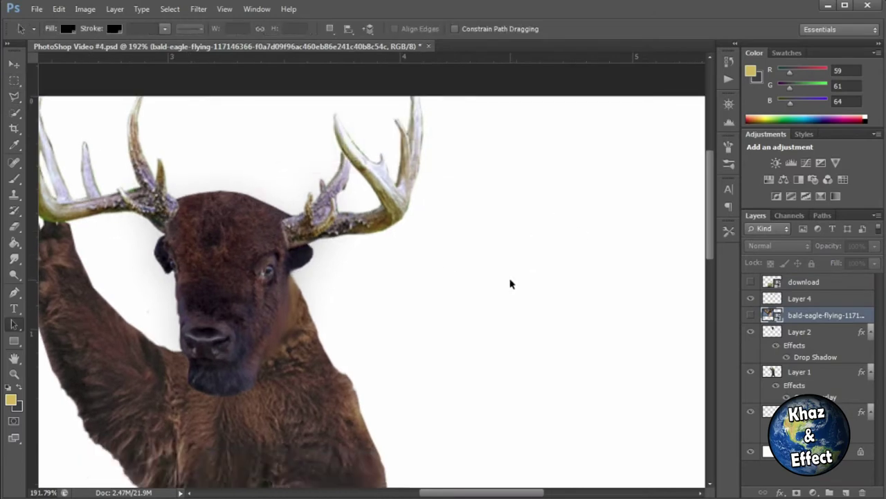
pyautogui.hotkey('ctrl', '0')
pyautogui.click(796, 300)
pyautogui.moveTo(802, 317); pyautogui.dragTo(819, 293)
pyautogui.keyDown('shift'); pyautogui.click(824, 411); pyautogui.keyUp('shift')
pyautogui.rightClick(825, 411)
pyautogui.click(755, 216)
# - Scale the linked creature down and center it farther right so the antlers fit on the canvas
pyautogui.hotkey('ctrl', 't')
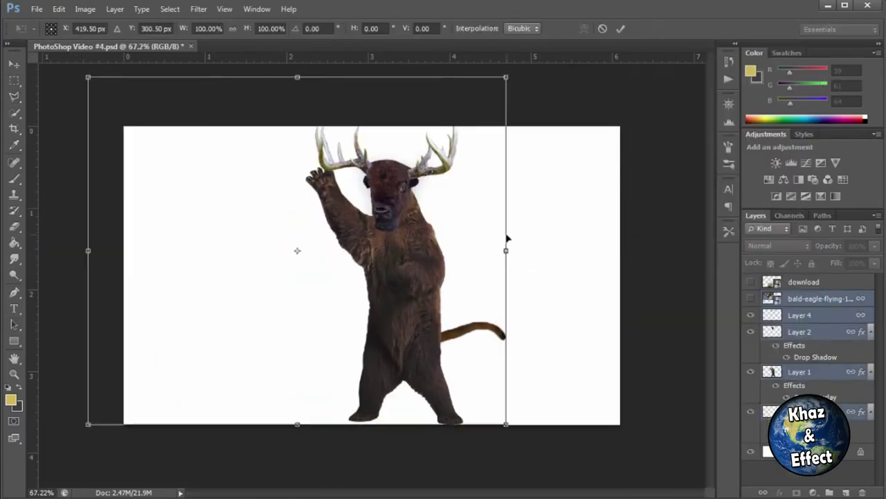
pyautogui.moveTo(506, 77); pyautogui.dragTo(487, 138)
pyautogui.moveTo(443, 229); pyautogui.dragTo(491, 213)
pyautogui.press('Return')
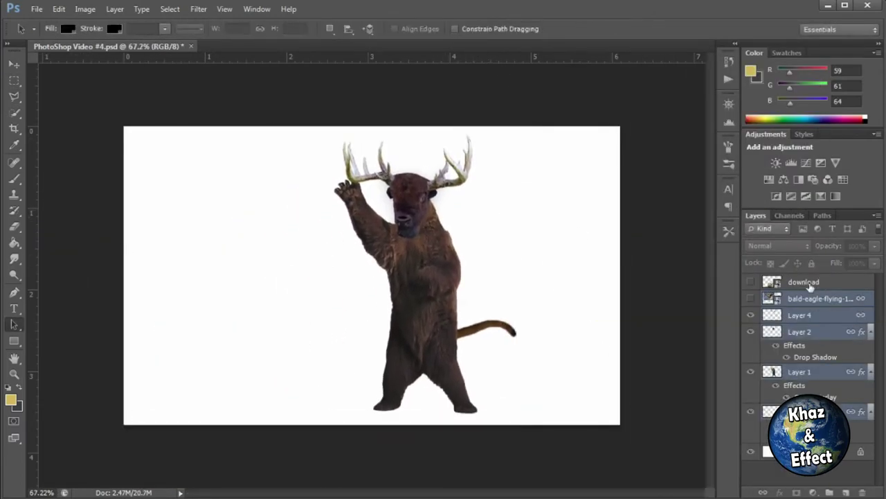
# - Unlink the eagle, antlers, head, body and tail layers
pyautogui.click(806, 316)
pyautogui.keyDown('shift'); pyautogui.click(803, 374); pyautogui.keyUp('shift')
pyautogui.click(800, 332)
pyautogui.rightClick(777, 330)
pyautogui.click(810, 315)
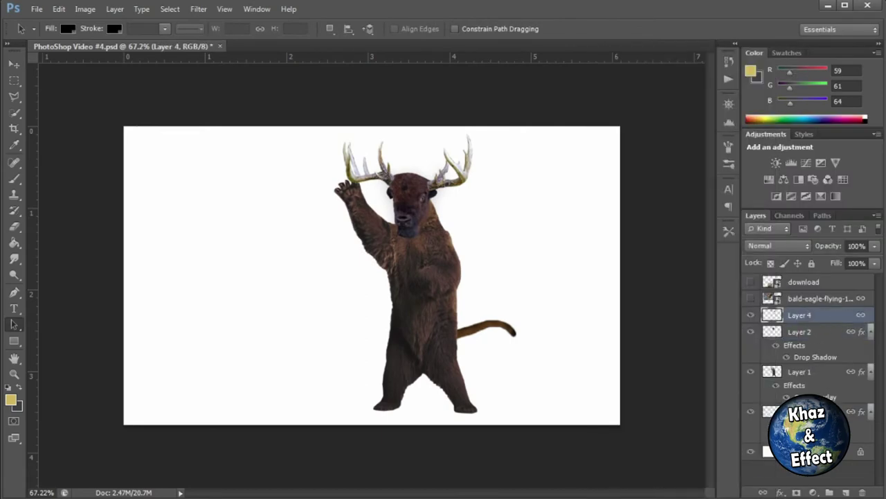
pyautogui.keyDown('shift'); pyautogui.click(822, 412); pyautogui.keyUp('shift')
pyautogui.rightClick(821, 411)
# - Select the left-hand antler on the antlers layer and adjust its size and position with Free Transform
pyautogui.click(807, 316)
pyautogui.scroll(5, 445, 201)
pyautogui.press('m')
pyautogui.moveTo(285, 68); pyautogui.dragTo(424, 151)
pyautogui.hotkey('ctrl', 't')
pyautogui.moveTo(441, 106)
pyautogui.mouseDown()
pyautogui.moveTo(441, 116)
pyautogui.moveTo(441, 103)
pyautogui.mouseUp()
pyautogui.moveTo(417, 121); pyautogui.dragTo(391, 145)
pyautogui.press('Return')
pyautogui.hotkey('ctrl', 'd')
# - Enlarge both antlers to about 104% of their size and apply the transformation
pyautogui.hotkey('ctrl', 't')
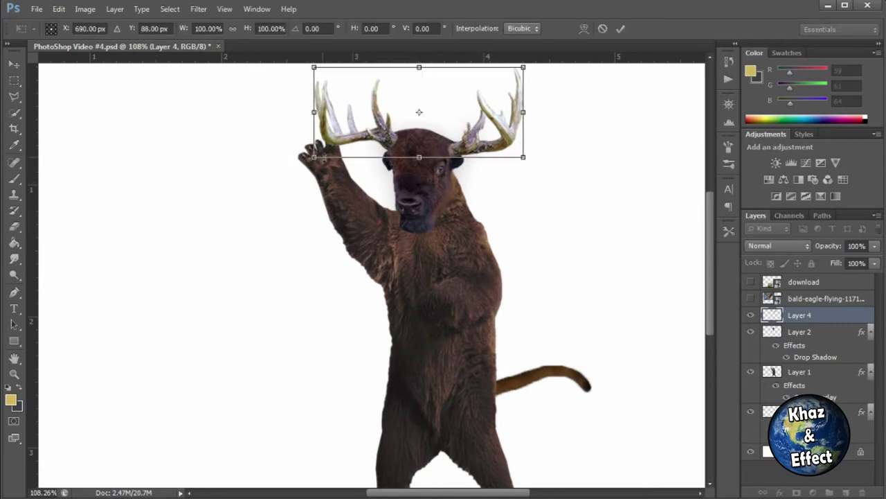
pyautogui.moveTo(315, 157); pyautogui.dragTo(305, 161)
pyautogui.moveTo(414, 114)
pyautogui.mouseDown()
pyautogui.moveTo(445, 147)
pyautogui.moveTo(414, 115)
pyautogui.mouseUp()
pyautogui.moveTo(461, 135); pyautogui.dragTo(459, 132)
pyautogui.click(14, 81)
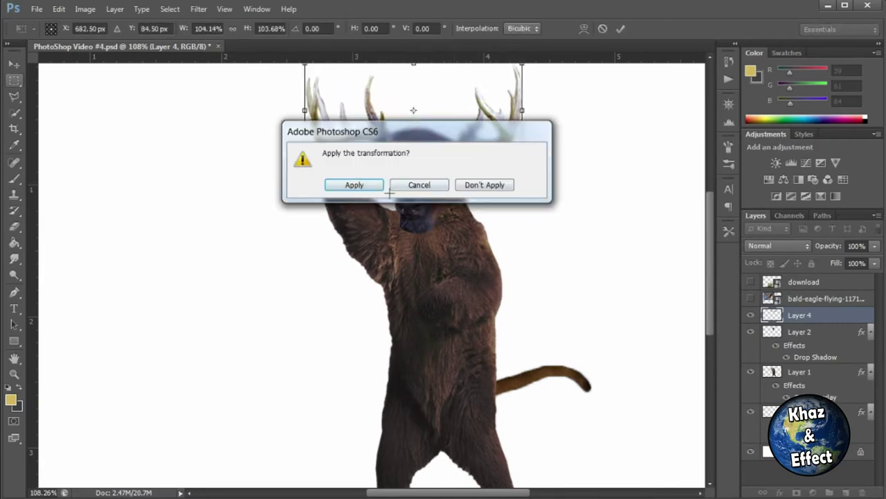
pyautogui.click(374, 185)
# - Nudge the left-hand antler closer to the bison's head and deselect it
pyautogui.moveTo(275, 68); pyautogui.dragTo(417, 185)
pyautogui.click(14, 65)
pyautogui.moveTo(366, 130); pyautogui.dragTo(369, 131)
pyautogui.click(14, 80)
pyautogui.click(321, 222)
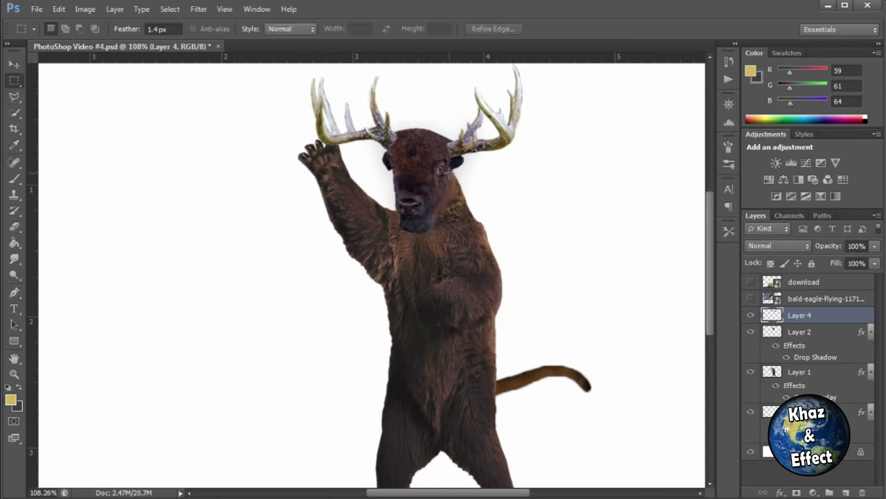
pyautogui.scroll(13, 399, 133)
pyautogui.scroll(-9, 429, 128)
pyautogui.scroll(5, 416, 142)
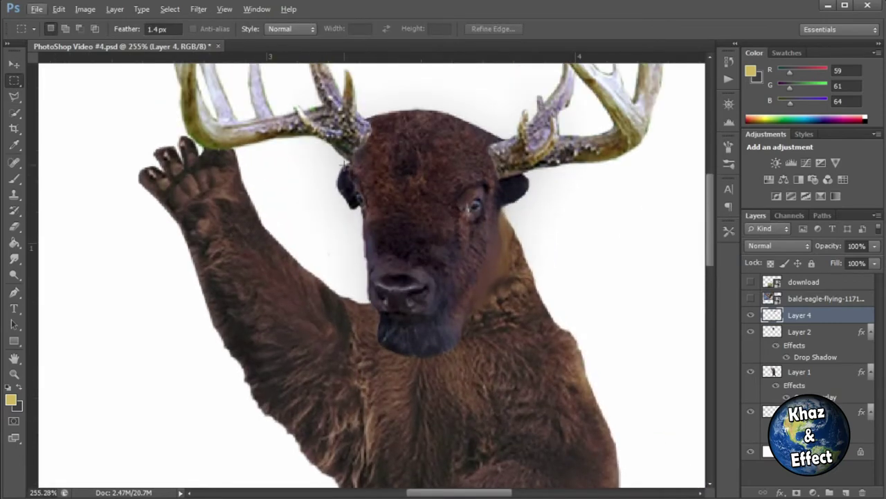
pyautogui.scroll(-13, 434, 286)
pyautogui.moveTo(338, 124); pyautogui.dragTo(353, 145)
pyautogui.click(14, 64)
pyautogui.hotkey('ctrl', 'd')
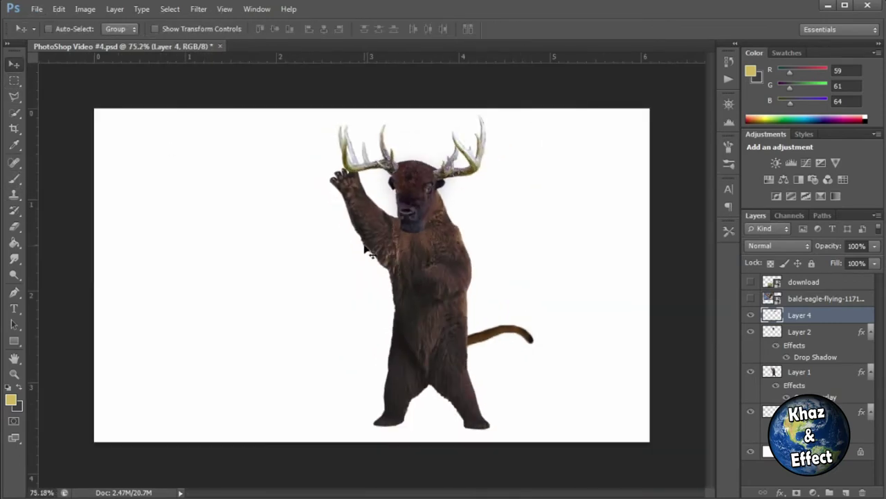
# - Move the linked creature layers to the right and scale them down slightly to fit the canvas
pyautogui.keyDown('shift'); pyautogui.click(799, 372); pyautogui.keyUp('shift')
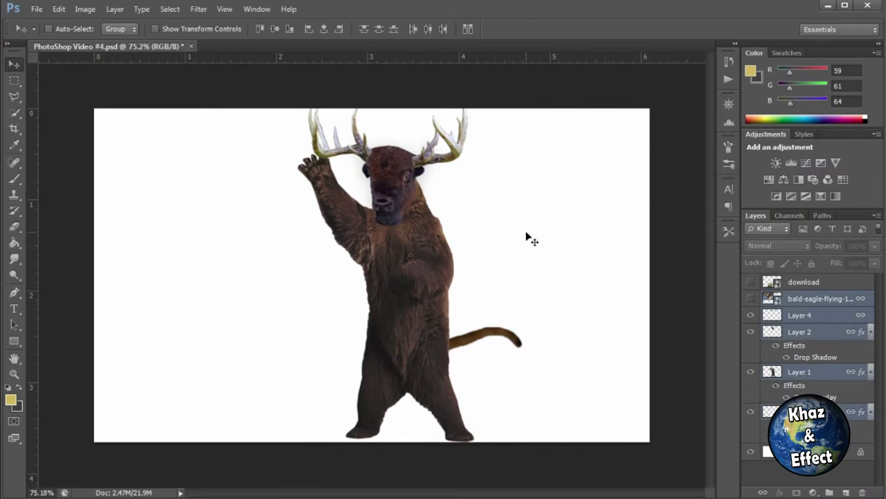
pyautogui.moveTo(401, 250); pyautogui.dragTo(448, 250)
pyautogui.hotkey('ctrl', 't')
pyautogui.moveTo(574, 440); pyautogui.dragTo(562, 430)
pyautogui.moveTo(498, 351)
pyautogui.mouseDown()
pyautogui.moveTo(497, 365)
pyautogui.moveTo(507, 356)
pyautogui.moveTo(499, 358)
pyautogui.mouseUp()
pyautogui.press('Return')
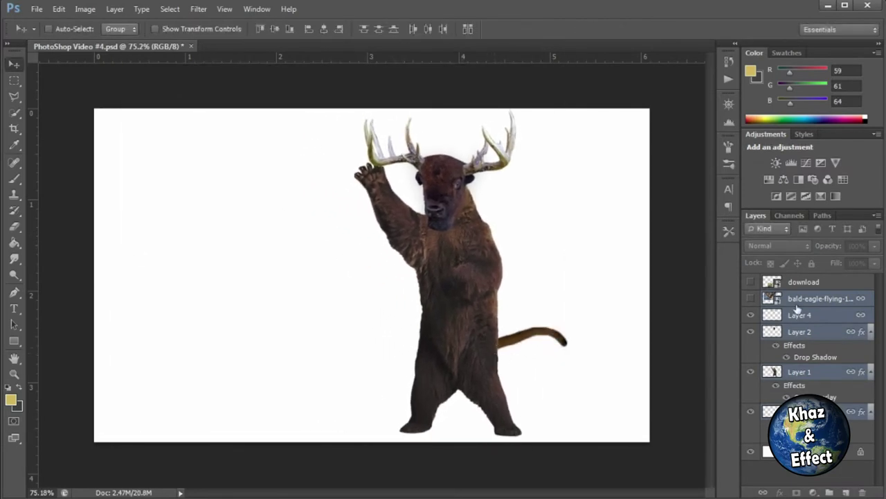
# - Unlink the creature's layers from the eagle photo and select only the eagle layer
pyautogui.click(798, 299)
pyautogui.rightClick(799, 299)
pyautogui.click(649, 291)
pyautogui.rightClick(821, 300)
pyautogui.click(657, 239)
pyautogui.click(817, 299)
# - Show the cougar photo, outline its eye nearest the creature with the Polygonal Lasso, and cut it out
pyautogui.click(749, 283)
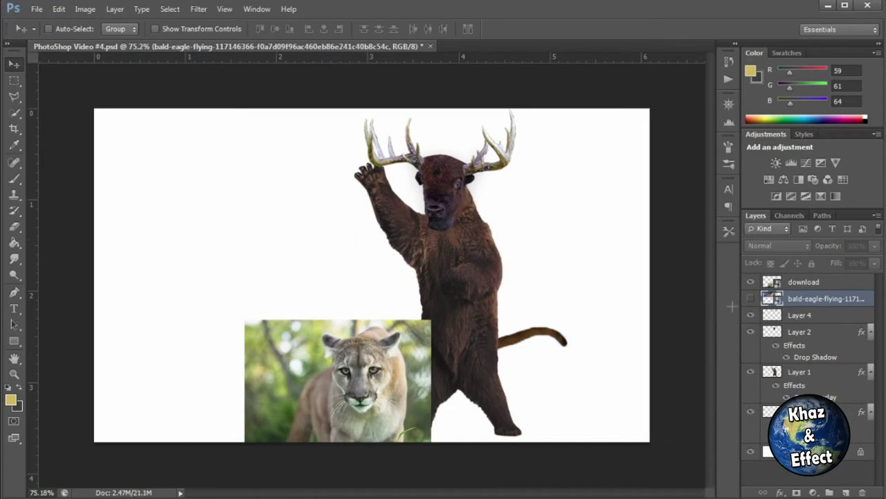
pyautogui.click(803, 281)
pyautogui.scroll(5, 305, 339)
pyautogui.press('l')
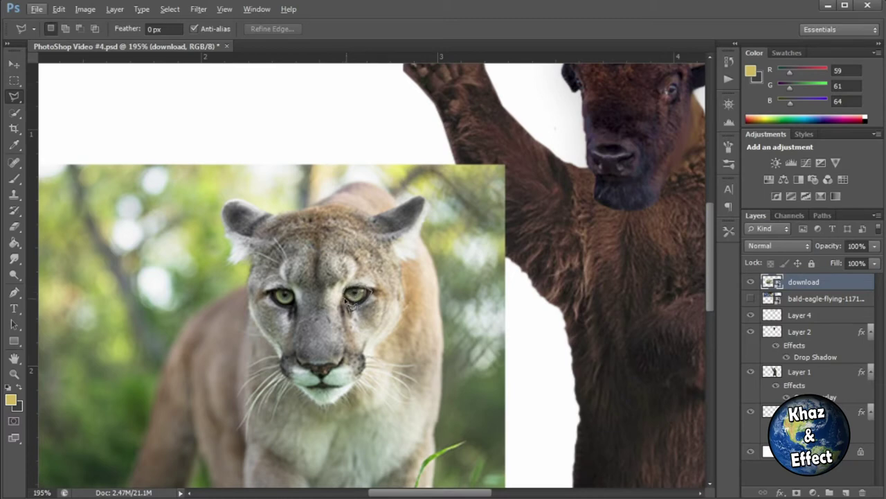
pyautogui.click(351, 307)
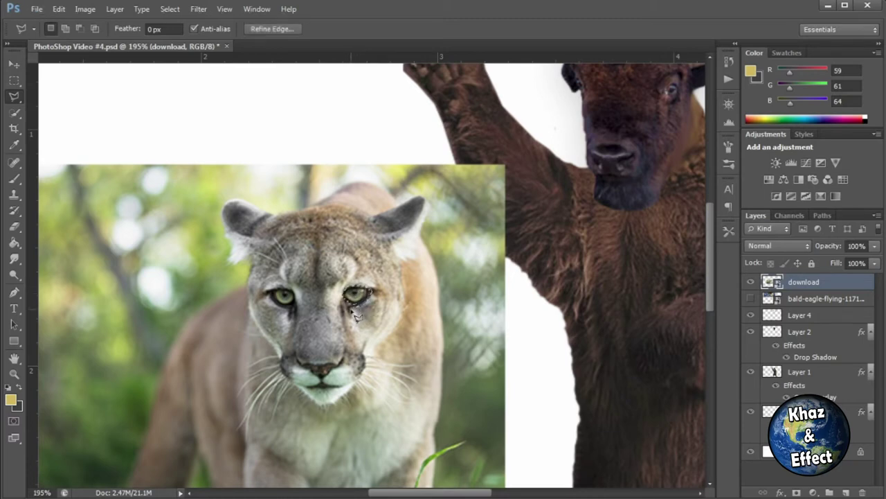
pyautogui.hotkey('ctrl', 'x')
# - Try to paste the cut-out cougar eye on its own layer and move it onto the bison's head
pyautogui.click(813, 372)
pyautogui.click(817, 318)
pyautogui.hotkey('ctrl', 'v')
pyautogui.click(815, 332)
pyautogui.click(13, 64)
pyautogui.moveTo(357, 296); pyautogui.dragTo(565, 235)
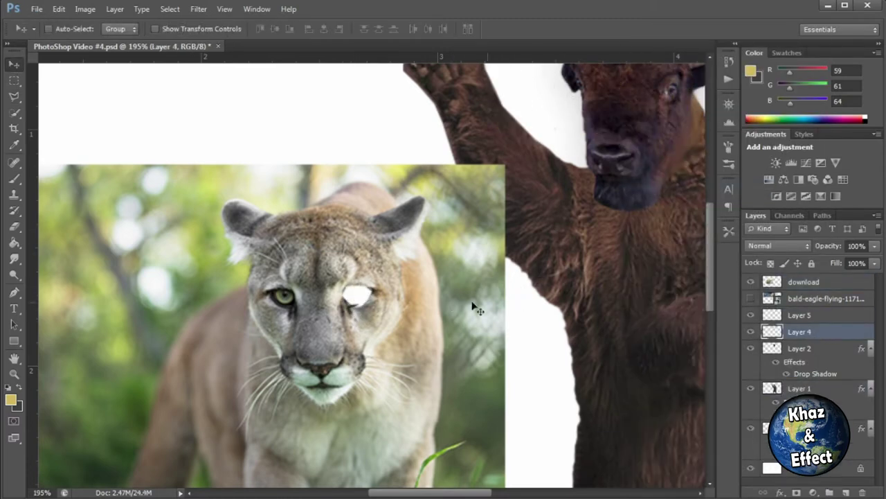
pyautogui.click(803, 315)
pyautogui.moveTo(532, 263); pyautogui.dragTo(245, 413)
# - Undo the pasted eye layer and its moves
pyautogui.hotkey('ctrl', 'alt', 'z')
pyautogui.hotkey('ctrl', 'alt', 'z')
pyautogui.hotkey('ctrl', 'alt', 'z')
pyautogui.hotkey('ctrl', 'alt', 'z')
pyautogui.hotkey('ctrl', 'alt', 'z')
pyautogui.hotkey('ctrl', 'alt', 'z')
pyautogui.hotkey('ctrl', 'alt', 'z')
pyautogui.hotkey('ctrl', 'alt', 'z')
# - Move the selected cougar eye over the bison's right-hand eye, resize it slightly with Free Transform and deselect it
pyautogui.moveTo(87, 341); pyautogui.dragTo(401, 136)
pyautogui.hotkey('ctrl', 't')
pyautogui.moveTo(393, 168); pyautogui.dragTo(405, 162)
pyautogui.press('Return')
pyautogui.click(14, 81)
pyautogui.click(159, 241)
pyautogui.click(14, 324)
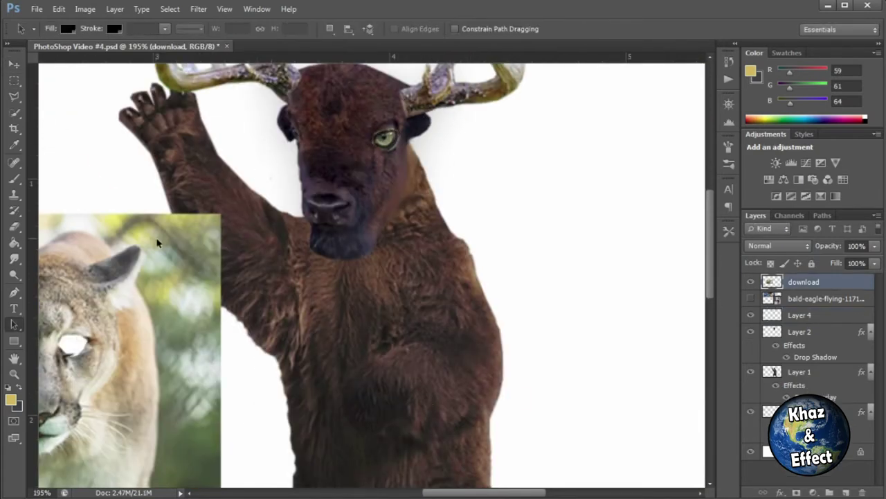
pyautogui.click(13, 64)
pyautogui.moveTo(114, 241)
pyautogui.mouseDown()
pyautogui.moveTo(136, 244)
pyautogui.moveTo(116, 242)
pyautogui.mouseUp()
pyautogui.moveTo(306, 203); pyautogui.dragTo(301, 203)
# - Outline the cougar's remaining eye with the Polygonal Lasso, move it over the bison's left-hand eye and deselect it
pyautogui.press('l')
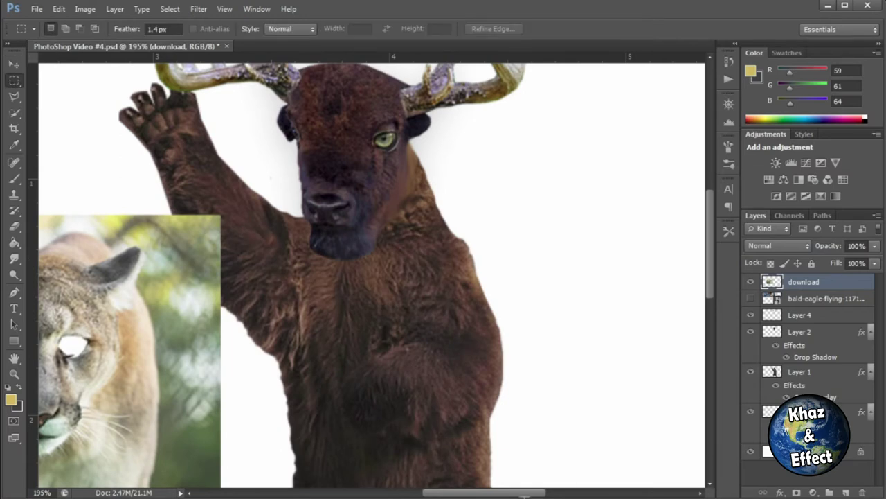
pyautogui.hscroll(-6, 48, 130)
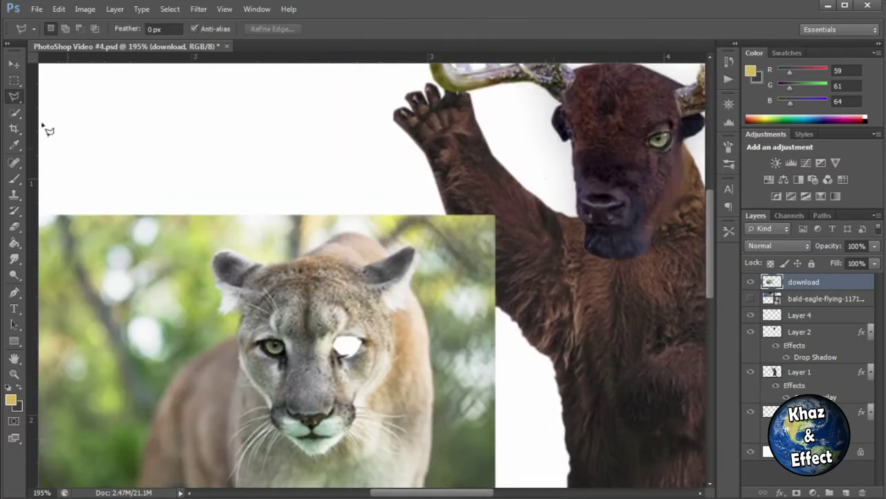
pyautogui.click(285, 354)
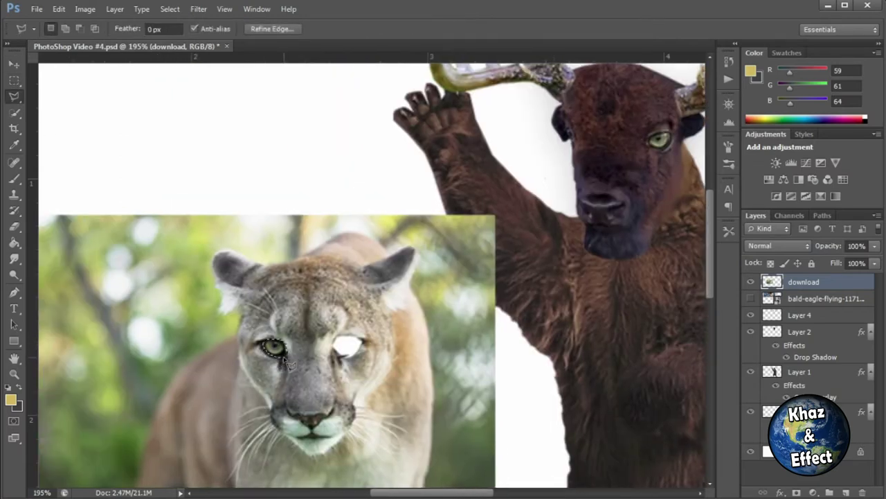
pyautogui.click(14, 64)
pyautogui.moveTo(273, 347); pyautogui.dragTo(570, 131)
pyautogui.click(14, 81)
pyautogui.moveTo(261, 145); pyautogui.dragTo(266, 149)
pyautogui.click(389, 185)
# - Try to delete the cougar photo with a rectangular marquee selection around it
pyautogui.scroll(-3, 367, 177)
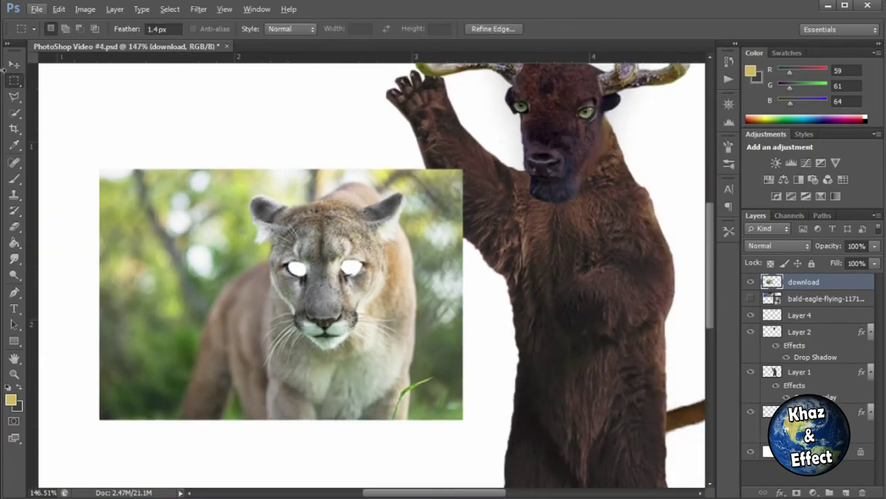
pyautogui.scroll(-1, 367, 177)
pyautogui.moveTo(69, 117); pyautogui.dragTo(479, 454)
pyautogui.press('Delete')
pyautogui.hotkey('ctrl', 'd')
pyautogui.scroll(3, 540, 282)
pyautogui.hotkey('ctrl', 'alt', 'z')
pyautogui.hotkey('ctrl', 'alt', 'z')
pyautogui.hotkey('ctrl', 'd')
# - Outline the rest of the cougar photo with the Polygonal Lasso and delete it, keeping the two placed eyes
pyautogui.press('l')
pyautogui.scroll(-2, 311, 273)
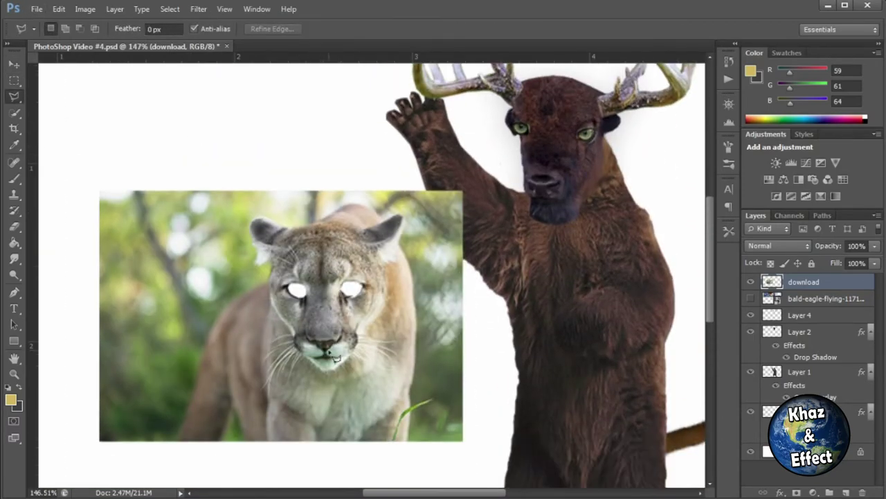
pyautogui.scroll(1, 331, 339)
pyautogui.scroll(-5, 339, 312)
pyautogui.click(59, 10)
pyautogui.click(113, 13)
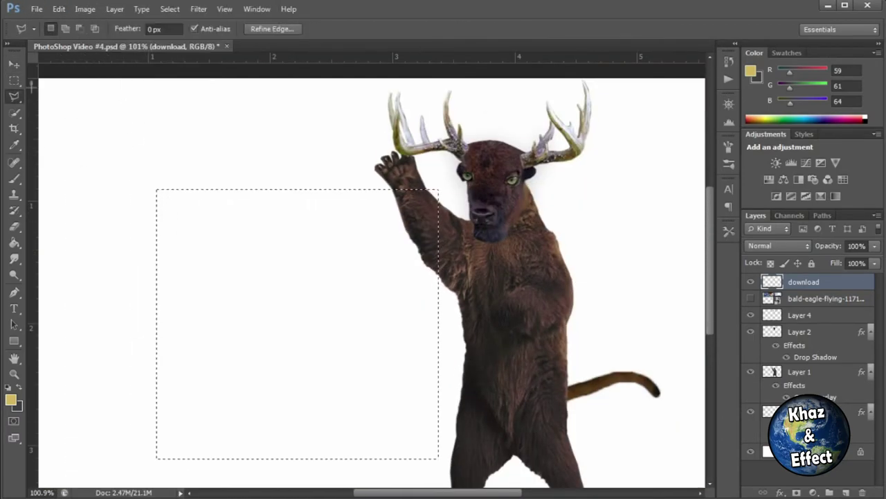
# - Marquee-select the creature's left-hand eye and scale it down with Free Transform to fit the bison's face
pyautogui.press('m')
pyautogui.scroll(5, 485, 190)
pyautogui.moveTo(400, 139); pyautogui.dragTo(446, 176)
pyautogui.hotkey('ctrl', 't')
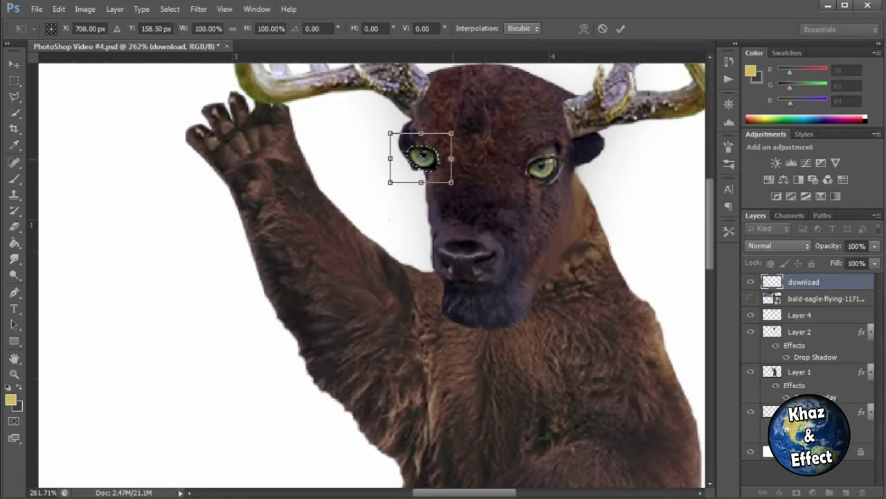
pyautogui.moveTo(400, 139); pyautogui.dragTo(403, 176)
pyautogui.press('Return')
# - Adjust the creature's left-hand eye again with Free Transform and clear the selection
pyautogui.scroll(-4, 399, 165)
pyautogui.scroll(1, 399, 165)
pyautogui.hotkey('ctrl', 't')
pyautogui.rightClick(395, 174)
pyautogui.click(439, 243)
pyautogui.press('Return')
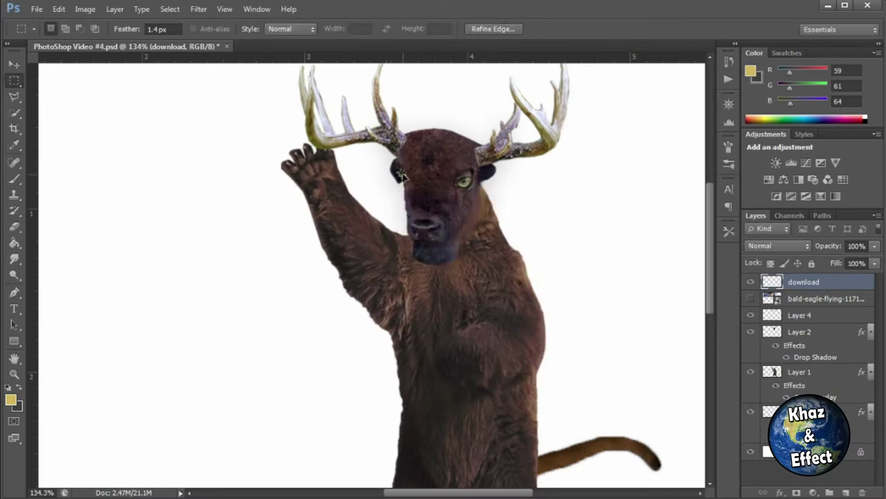
pyautogui.hotkey('ctrl', 'd')
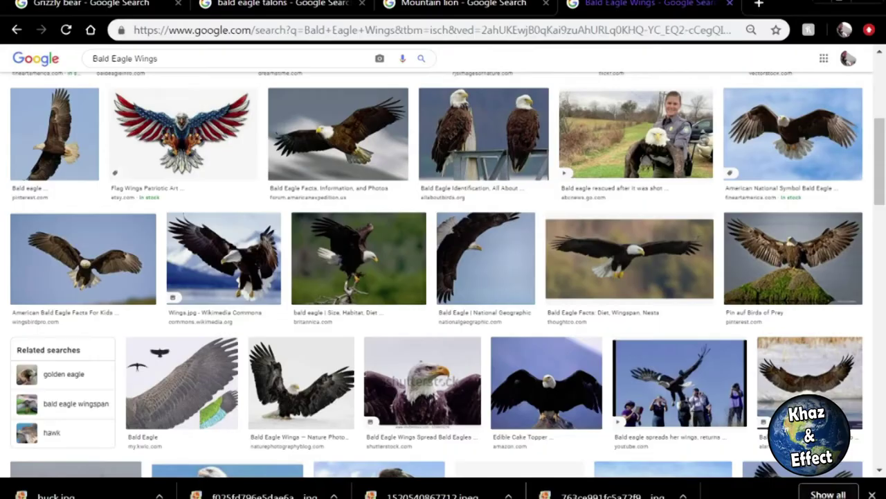
# - Open the browser's downloads and place the photo 093020-bear-1280x720 into the Photoshop document as a new layer
pyautogui.hotkey('ctrl', 'j')
pyautogui.scroll(3, 340, 312)
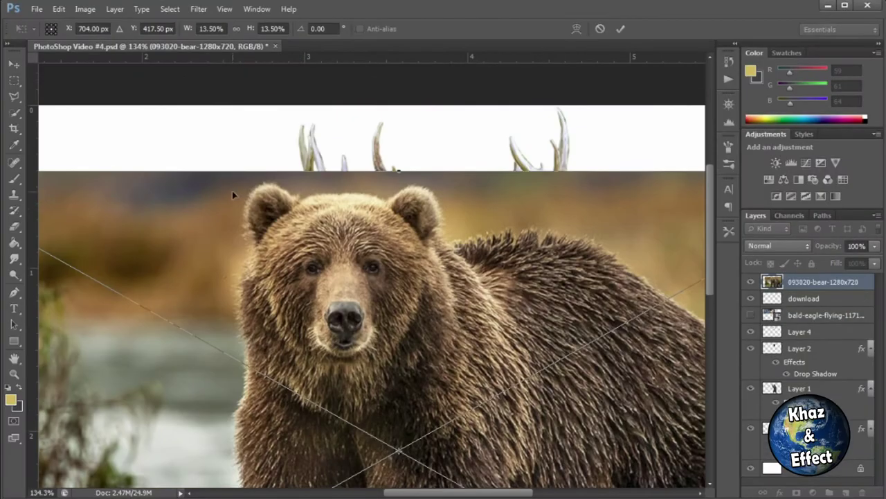
pyautogui.press('Return')
# - Outline the bear's ears and crown with the Polygonal Lasso, keep them on a separate layer and remove the bear photo
pyautogui.press('l')
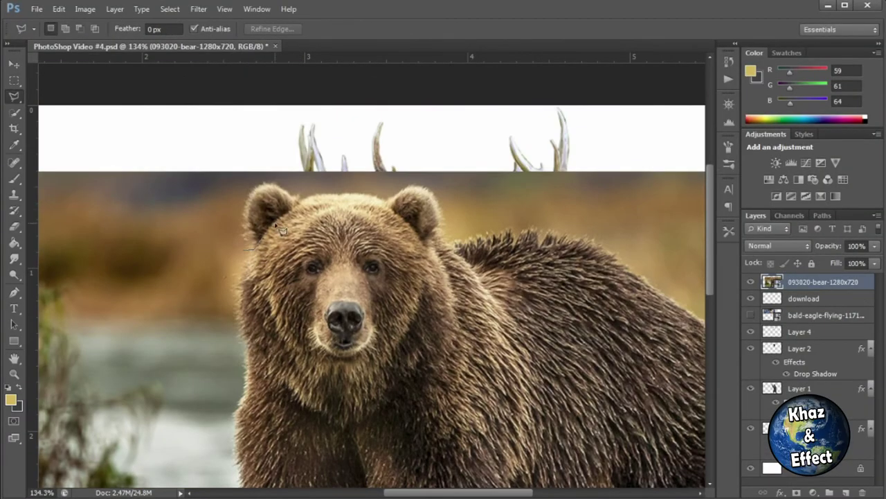
pyautogui.click(233, 242)
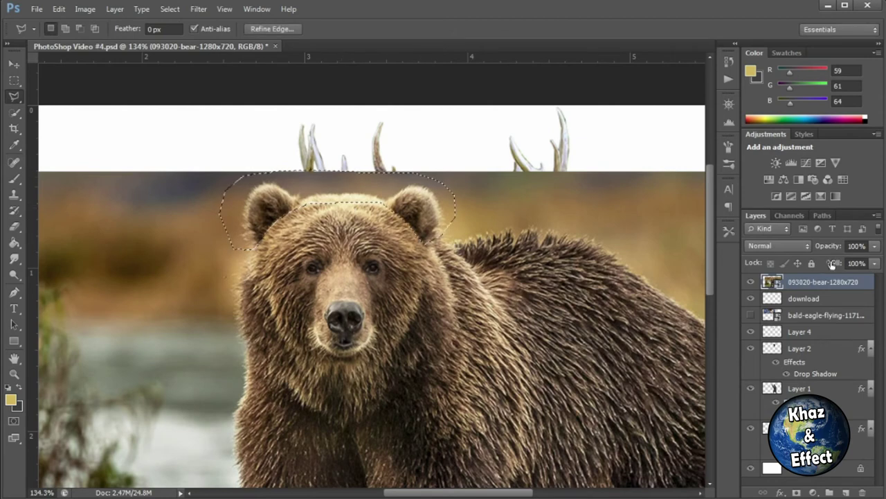
pyautogui.press('Delete')
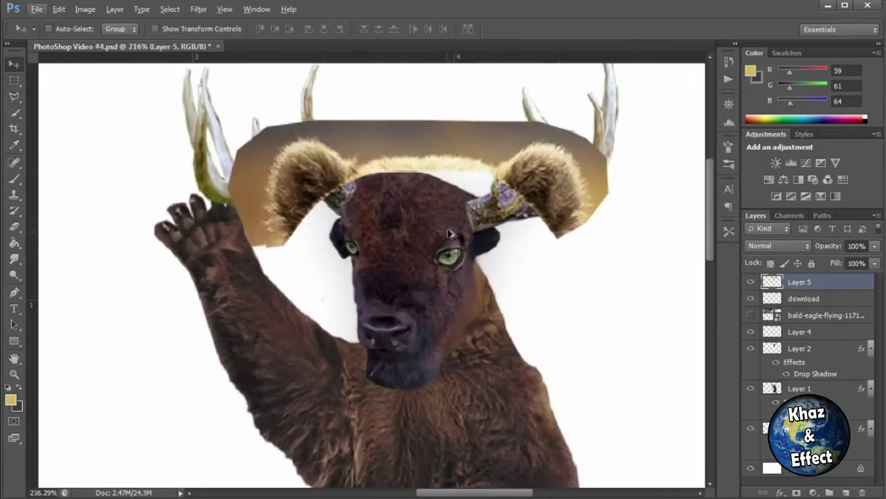
# - Outline the left-hand bear ear with the Polygonal Lasso, then cut and paste it onto its own layer
pyautogui.press('l')
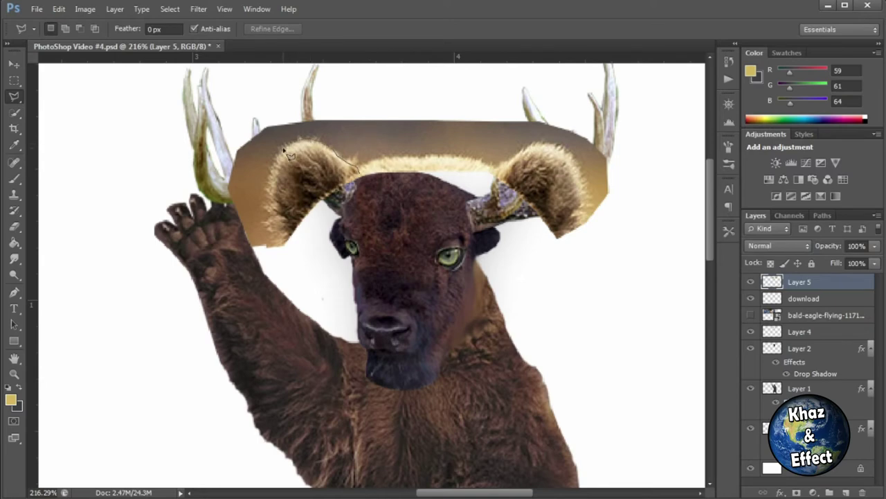
pyautogui.click(359, 173)
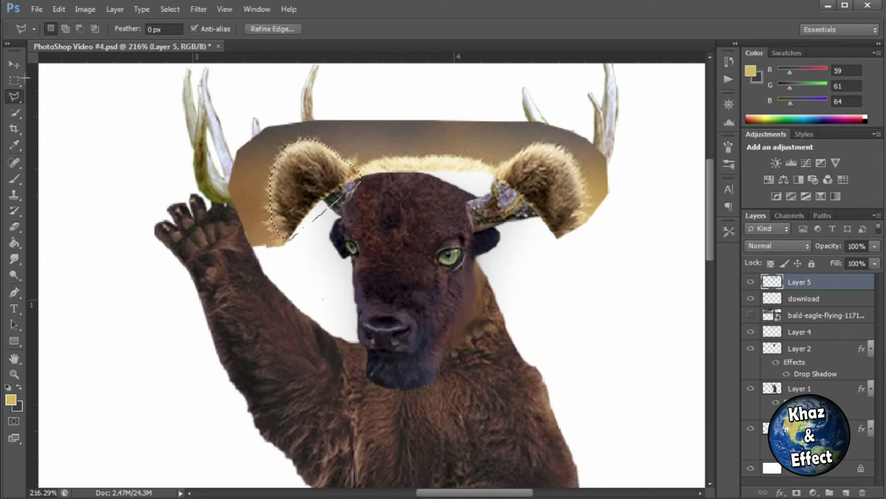
pyautogui.hotkey('ctrl', 'x')
pyautogui.hotkey('ctrl', 'v')
pyautogui.click(14, 80)
# - Cut the right-hand bear ear onto its own layer with the Polygonal Lasso and delete the leftover background layer
pyautogui.press('l')
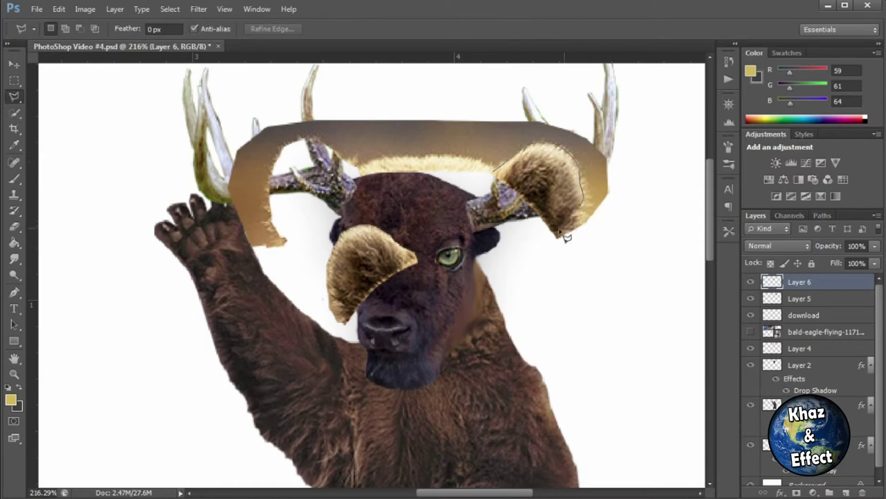
pyautogui.click(803, 315)
pyautogui.hotkey('ctrl', 'x')
pyautogui.press('Return')
pyautogui.click(799, 298)
pyautogui.hotkey('ctrl', 'x')
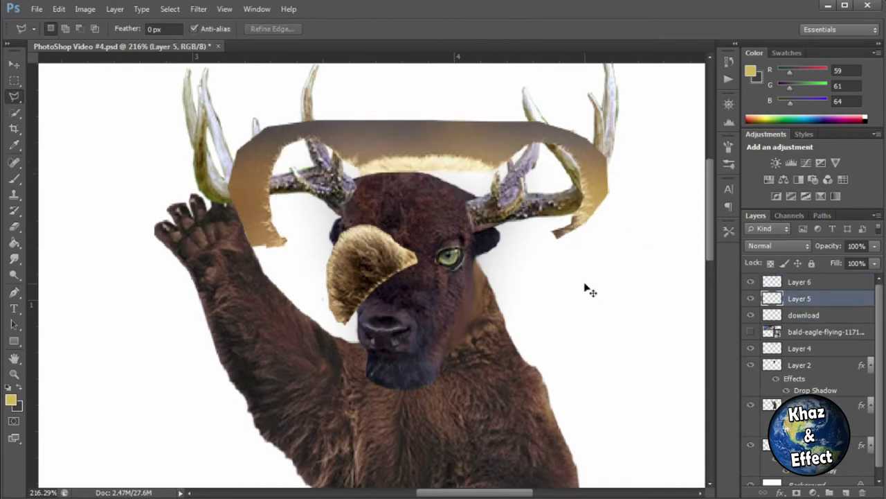
pyautogui.hotkey('ctrl', 'v')
pyautogui.click(808, 316)
pyautogui.press('Delete')
# - Place the left-hand bear ear beside the left antler, scaled to 64.8% and rotated -3.83° with Free Transform
pyautogui.click(800, 283)
pyautogui.moveTo(372, 273); pyautogui.dragTo(372, 182)
pyautogui.hotkey('ctrl', 't')
pyautogui.moveTo(403, 129); pyautogui.dragTo(417, 138)
pyautogui.moveTo(369, 170); pyautogui.dragTo(373, 164)
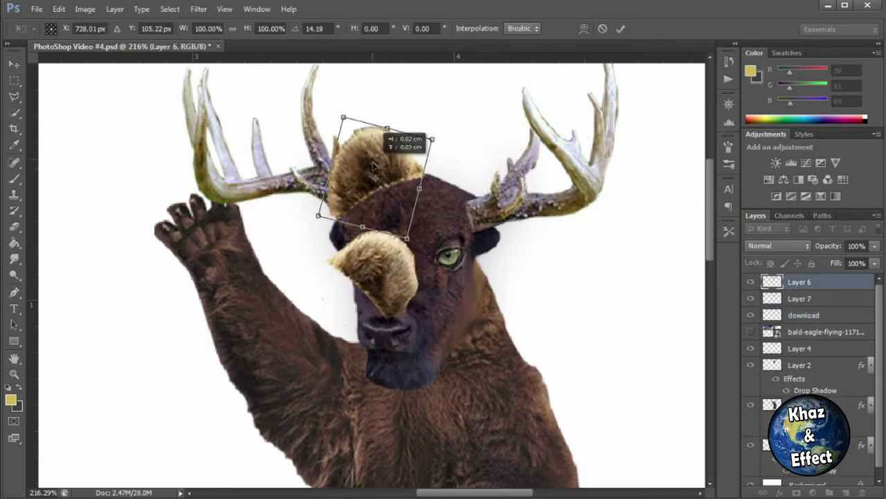
pyautogui.moveTo(344, 117); pyautogui.dragTo(366, 160)
pyautogui.moveTo(379, 185); pyautogui.dragTo(362, 168)
pyautogui.moveTo(344, 132); pyautogui.dragTo(329, 142)
pyautogui.moveTo(378, 165); pyautogui.dragTo(366, 166)
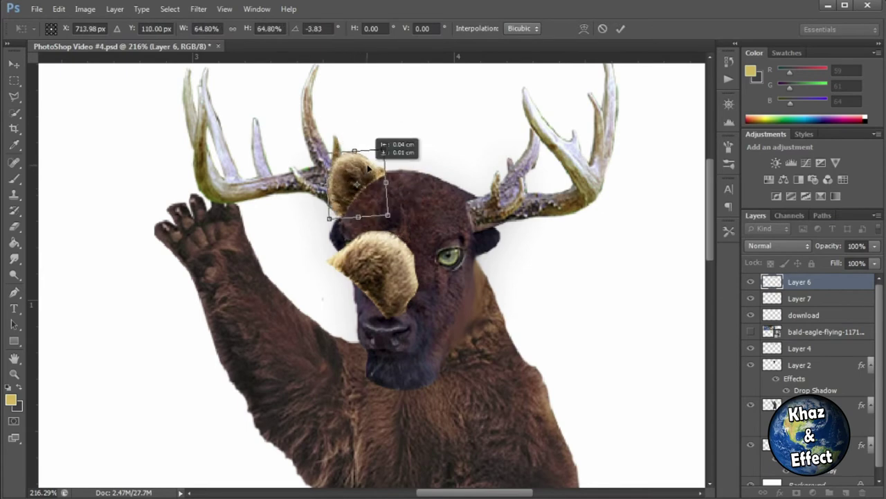
pyautogui.press('Return')
# - Place the right-hand bear ear beside the right antler, scaled to 68.52% and rotated 4.91° with Free Transform
pyautogui.click(820, 303)
pyautogui.moveTo(380, 272); pyautogui.dragTo(457, 200)
pyautogui.hotkey('ctrl', 't')
pyautogui.moveTo(402, 159); pyautogui.dragTo(424, 179)
pyautogui.moveTo(484, 205); pyautogui.dragTo(484, 173)
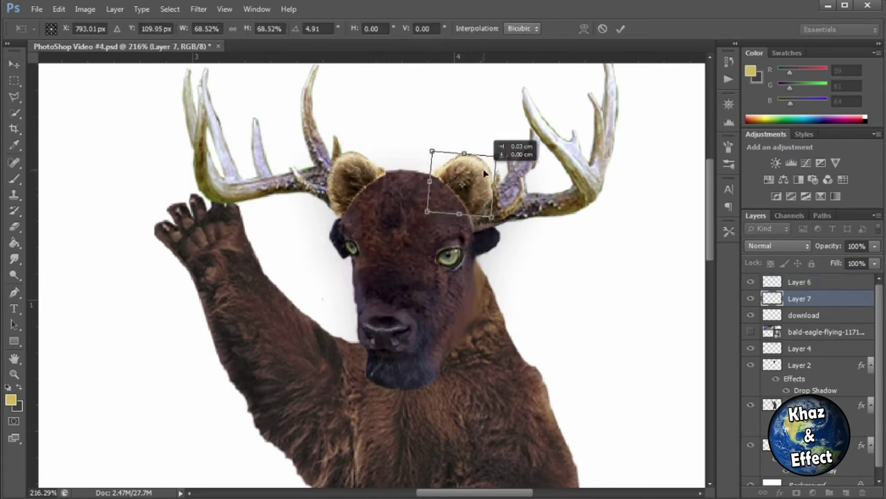
pyautogui.press('Return')
# - Nudge the left-hand bear ear into place against the bison's head
pyautogui.scroll(-2, 536, 270)
pyautogui.click(801, 282)
pyautogui.moveTo(405, 188); pyautogui.dragTo(406, 187)
pyautogui.scroll(3, 403, 264)
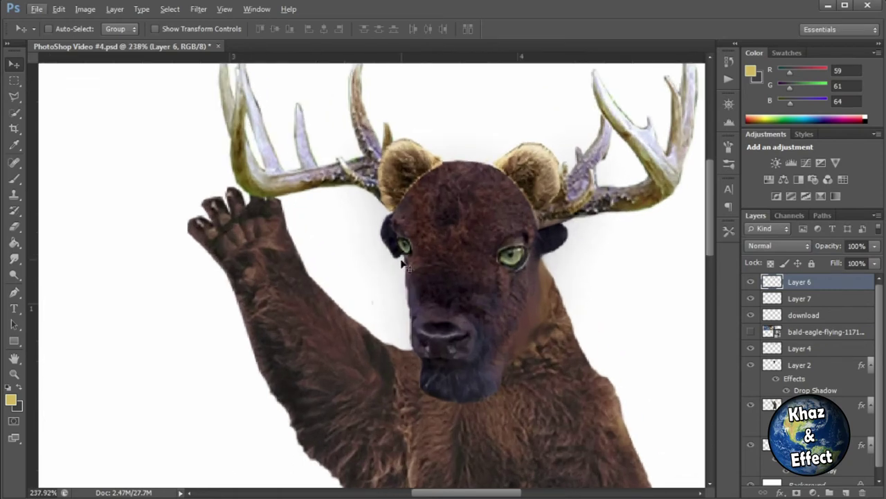
# - Copy the layer style of the bear body layer, Layer 1
pyautogui.press('e')
pyautogui.scroll(1, 441, 163)
pyautogui.scroll(-1, 810, 388)
pyautogui.click(817, 398)
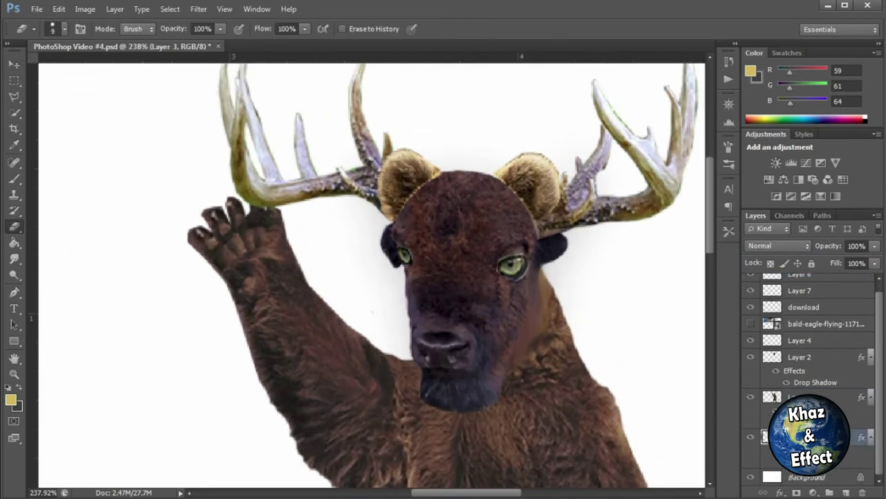
pyautogui.rightClick(797, 410)
pyautogui.rightClick(803, 422)
pyautogui.rightClick(824, 397)
pyautogui.click(687, 275)
pyautogui.scroll(1, 819, 320)
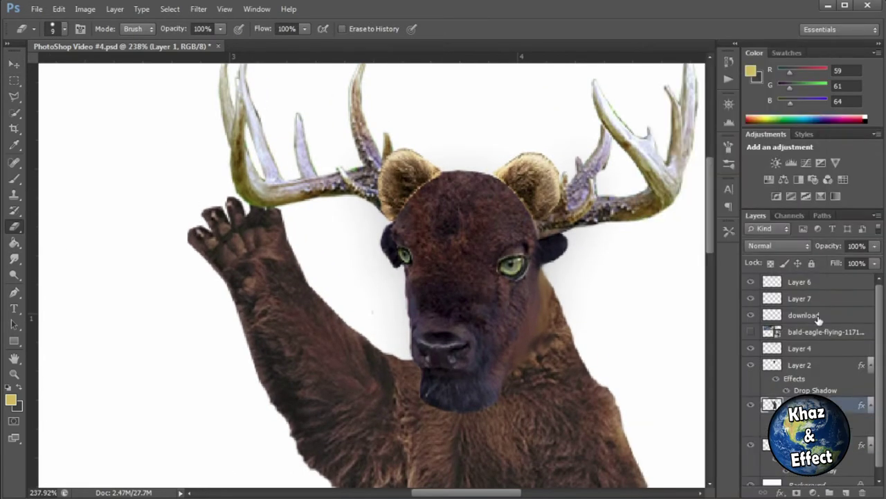
# - Paste the copied layer style onto both bear ear layers, Layer 6 and Layer 7
pyautogui.rightClick(821, 283)
pyautogui.click(688, 290)
pyautogui.rightClick(821, 321)
pyautogui.click(687, 291)
# - Blend the inner edges of both bear ears into the head using the Smudge tool with a 5 px brush
pyautogui.click(14, 259)
pyautogui.click(15, 243)
pyautogui.click(14, 259)
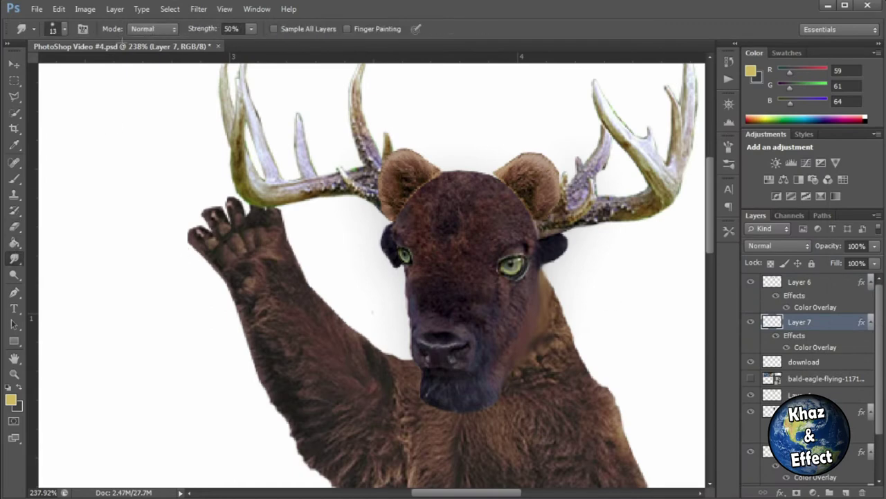
pyautogui.click(64, 29)
pyautogui.click(402, 208)
pyautogui.hotkey('alt', ']')
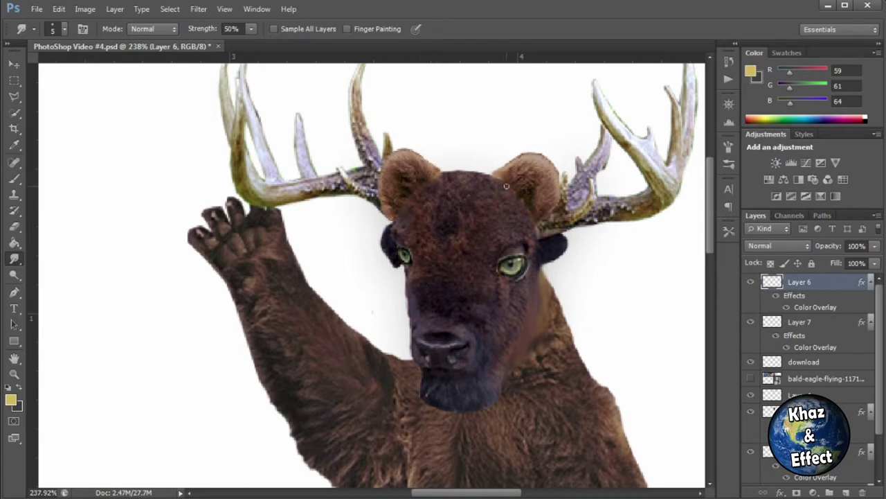
# - Reorder the bald-eagle layer below the creature's layers, show it and move the photo to the left of the creature
pyautogui.scroll(-12, 567, 278)
pyautogui.scroll(2, 534, 315)
pyautogui.moveTo(763, 381); pyautogui.dragTo(789, 482)
pyautogui.click(751, 475)
pyautogui.click(14, 64)
pyautogui.moveTo(370, 84); pyautogui.dragTo(275, 295)
pyautogui.moveTo(287, 274); pyautogui.dragTo(259, 303)
# - Outline the eagle's right-hand wing loosely with the Polygonal Lasso, rasterize the eagle layer and cut the wing out
pyautogui.press('l')
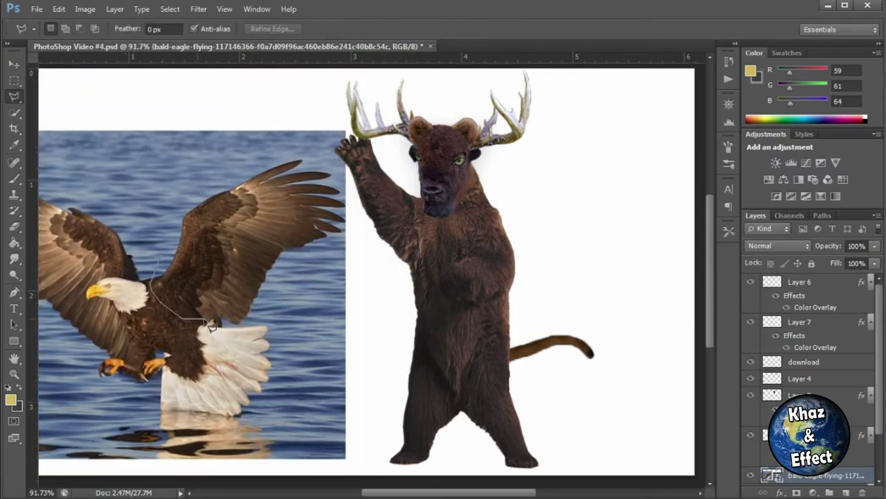
pyautogui.click(162, 257)
pyautogui.rightClick(826, 476)
pyautogui.click(731, 150)
pyautogui.hotkey('ctrl', 'x')
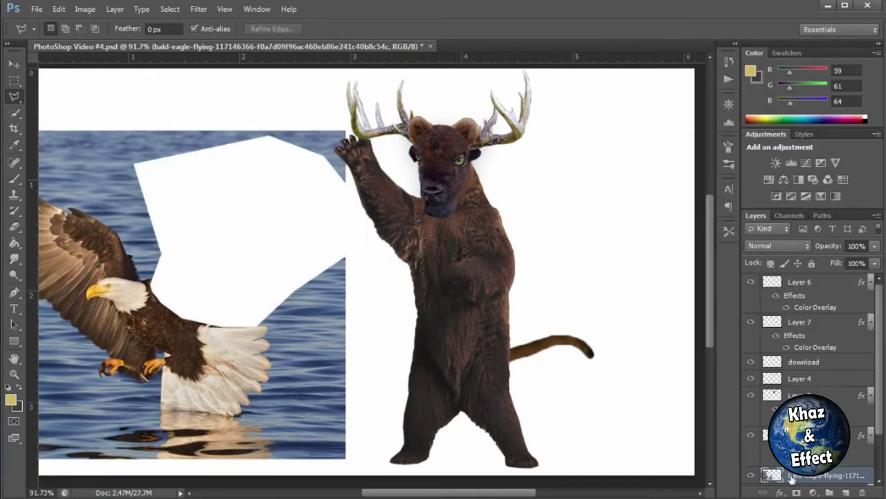
# - Replace the remaining eagle photo with the pasted wing on its own layer, moved to the left of the creature
pyautogui.press('Delete')
pyautogui.hotkey('ctrl', 'v')
pyautogui.press('v')
pyautogui.moveTo(379, 292)
pyautogui.mouseDown()
pyautogui.moveTo(248, 236)
pyautogui.moveTo(237, 253)
pyautogui.mouseUp()
# - Select the water around the wing with the Quick Selection tool, exclude the feathers and delete it
pyautogui.click(14, 113)
pyautogui.moveTo(170, 187); pyautogui.dragTo(318, 185)
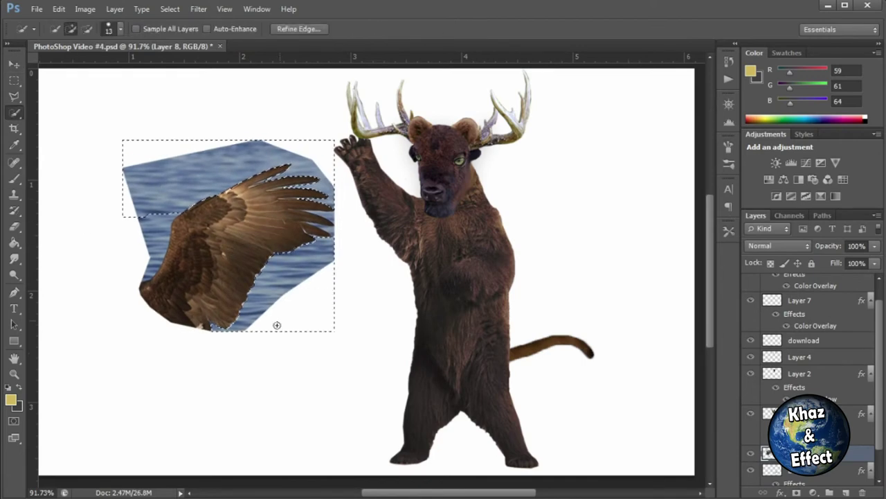
pyautogui.moveTo(277, 311); pyautogui.dragTo(305, 256)
pyautogui.click(153, 271)
pyautogui.keyDown('alt'); pyautogui.click(159, 278); pyautogui.keyUp('alt')
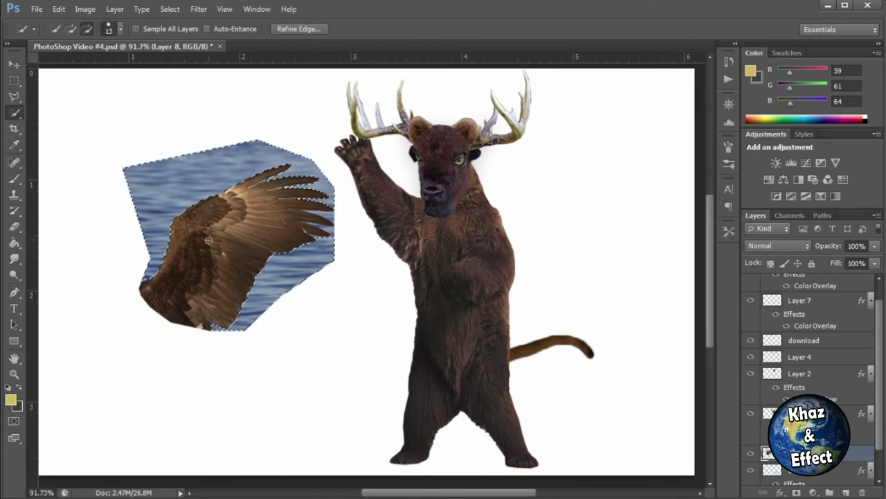
pyautogui.click(328, 218)
pyautogui.click(329, 232)
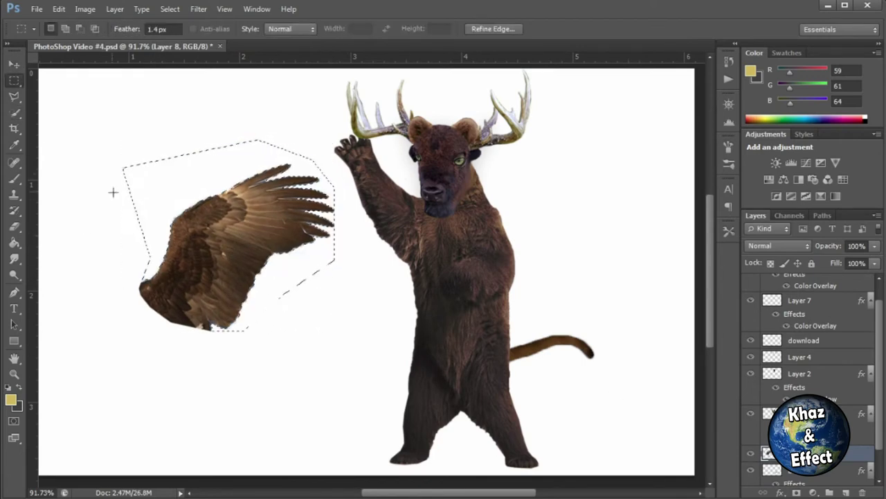
pyautogui.press('l')
pyautogui.click(138, 283)
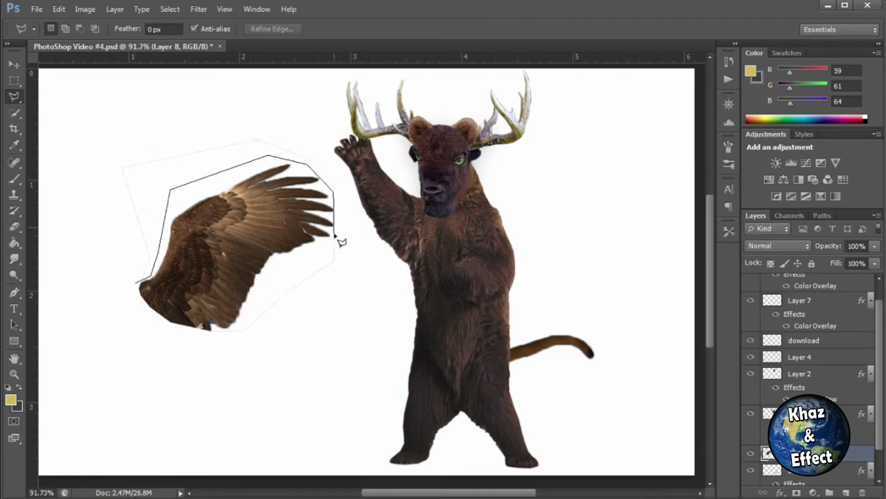
pyautogui.press('Escape')
# - Delete the faint leftover outline around the eagle wing by clearing rectangular selections beside its edges
pyautogui.press('m')
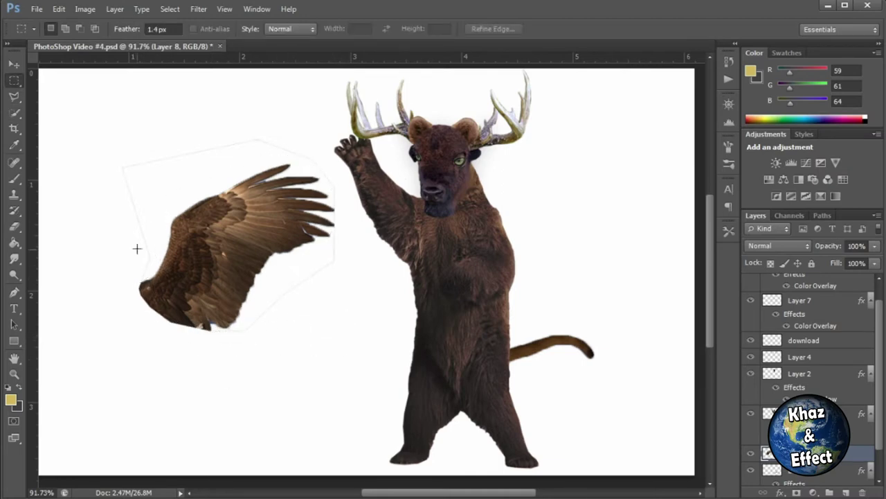
pyautogui.moveTo(152, 273)
pyautogui.mouseDown()
pyautogui.moveTo(118, 154)
pyautogui.moveTo(308, 162)
pyautogui.mouseUp()
pyautogui.press('Delete')
pyautogui.press('Delete')
pyautogui.hotkey('ctrl', 'd')
pyautogui.moveTo(204, 344); pyautogui.dragTo(243, 334)
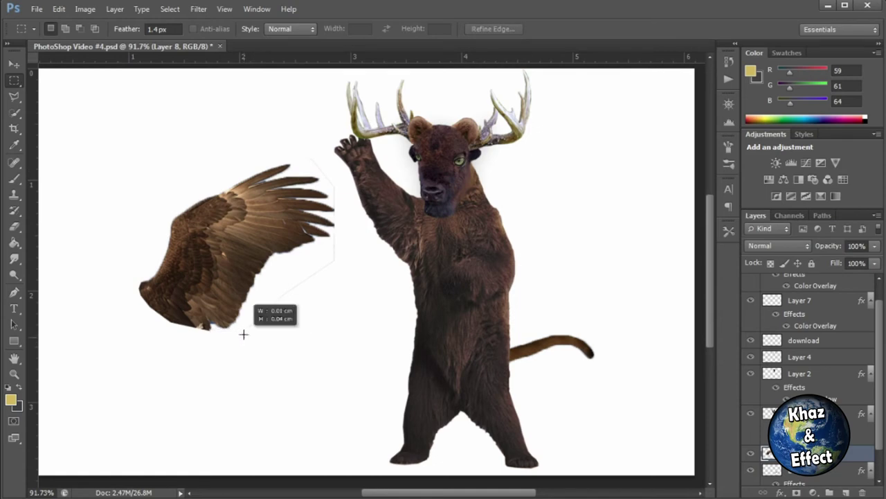
pyautogui.press('Delete')
pyautogui.hotkey('ctrl', 'd')
pyautogui.moveTo(271, 261); pyautogui.dragTo(330, 317)
pyautogui.press('Delete')
pyautogui.moveTo(362, 278); pyautogui.dragTo(335, 183)
pyautogui.press('Delete')
pyautogui.hotkey('ctrl', 'd')
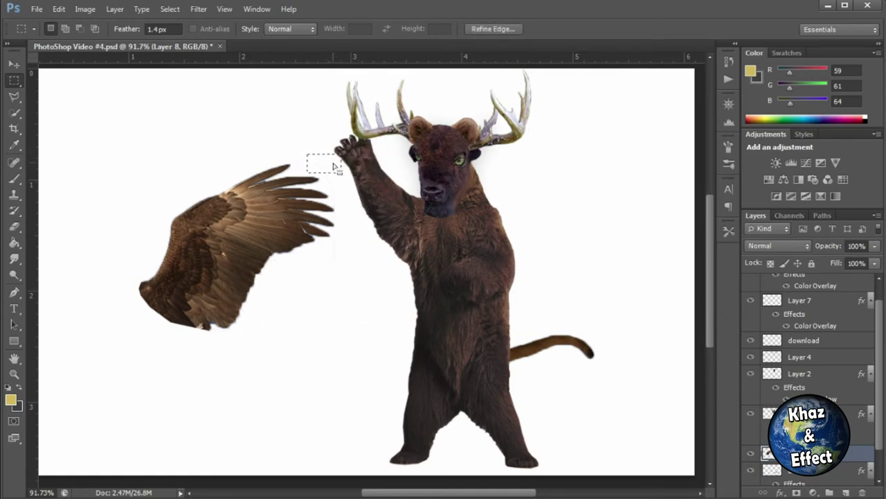
# - Erase the blue and white slivers between the wing's feathers with a 1 px eraser
pyautogui.click(14, 63)
pyautogui.scroll(18, 249, 211)
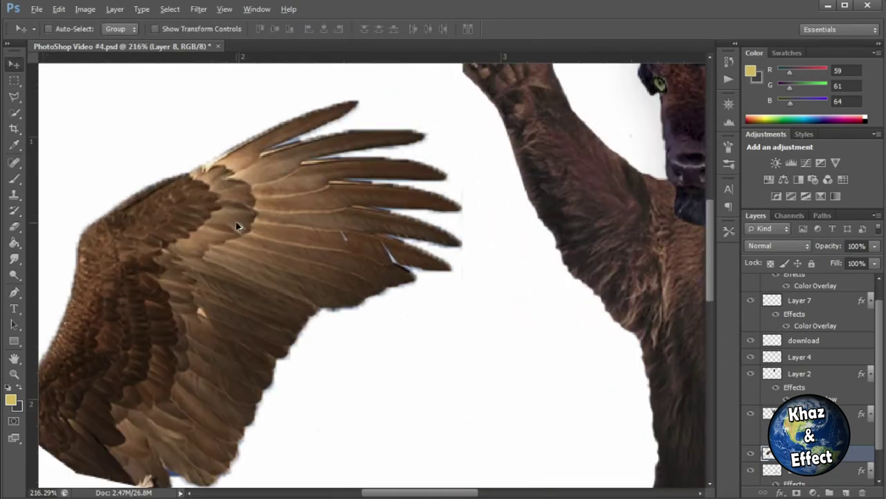
pyautogui.click(14, 227)
pyautogui.click(65, 29)
pyautogui.doubleClick(116, 52)
pyautogui.write('1')
pyautogui.press('Return')
pyautogui.moveTo(448, 99); pyautogui.dragTo(476, 99)
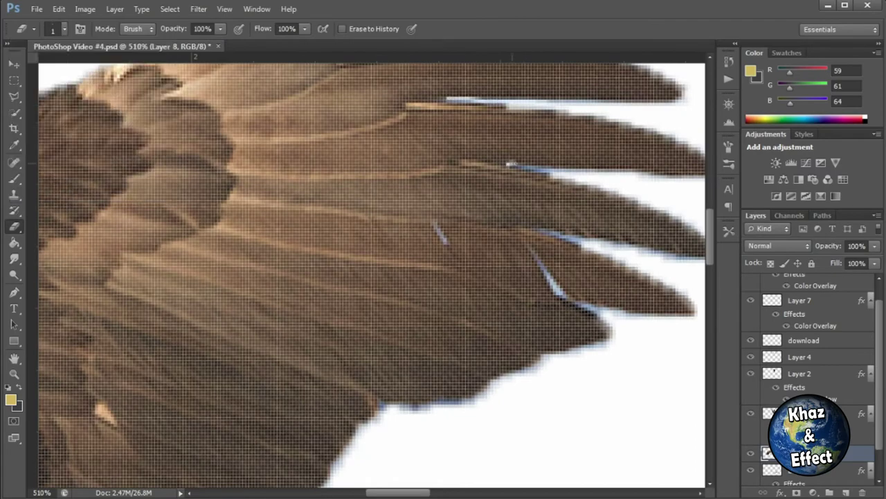
pyautogui.scroll(-4, 295, 399)
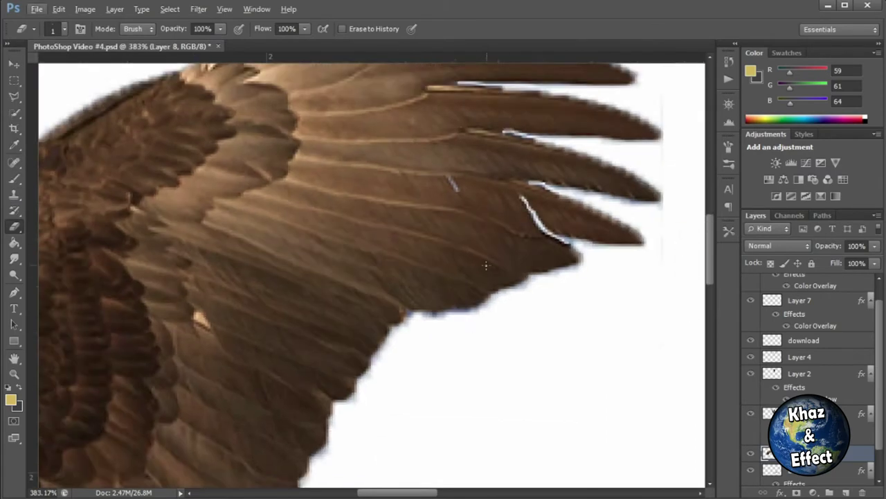
pyautogui.press('a')
pyautogui.scroll(3, 295, 399)
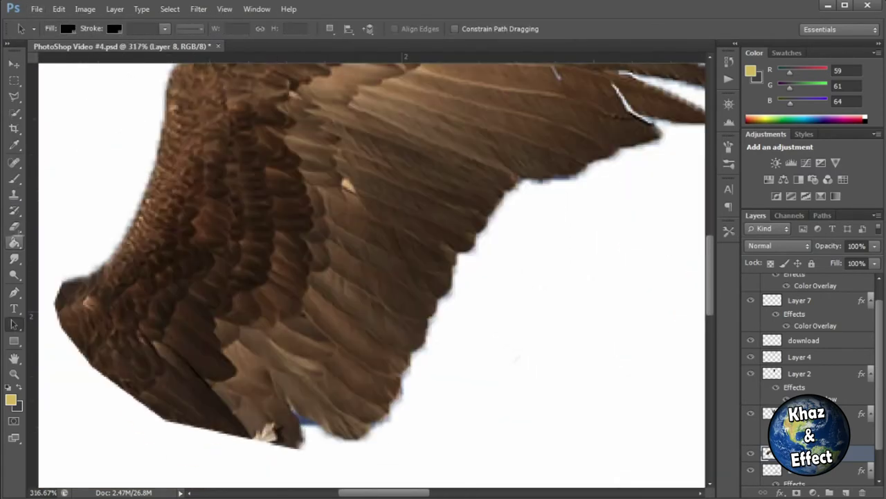
pyautogui.press('e')
pyautogui.scroll(-4, 295, 398)
# - Move the wing to the creature's side opposite the raised paw and rotate it clockwise so it joins behind the shoulder
pyautogui.press('v')
pyautogui.moveTo(229, 276)
pyautogui.mouseDown()
pyautogui.moveTo(350, 277)
pyautogui.moveTo(550, 228)
pyautogui.mouseUp()
pyautogui.hotkey('ctrl', 't')
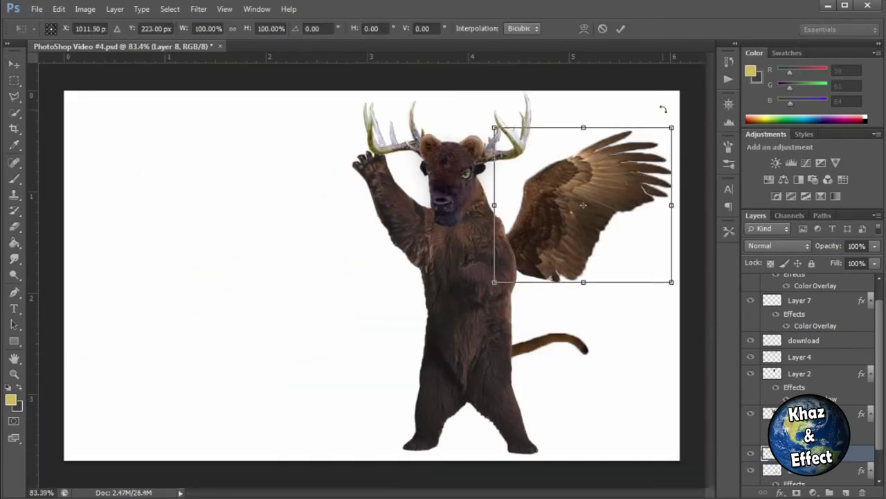
pyautogui.moveTo(665, 111); pyautogui.dragTo(690, 141)
pyautogui.moveTo(595, 189); pyautogui.dragTo(576, 198)
pyautogui.moveTo(502, 113); pyautogui.dragTo(500, 103)
pyautogui.press('Return')
# - Duplicate the wing layer, flip the copy horizontally and place it behind the raised arm
pyautogui.rightClick(821, 453)
pyautogui.click(672, 93)
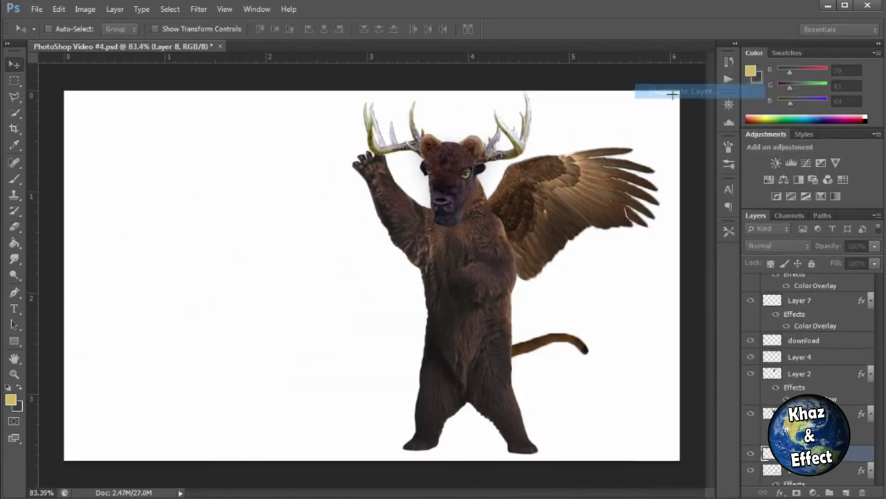
pyautogui.press('Return')
pyautogui.hotkey('ctrl', 't')
pyautogui.rightClick(601, 216)
pyautogui.click(640, 412)
pyautogui.moveTo(590, 248); pyautogui.dragTo(403, 255)
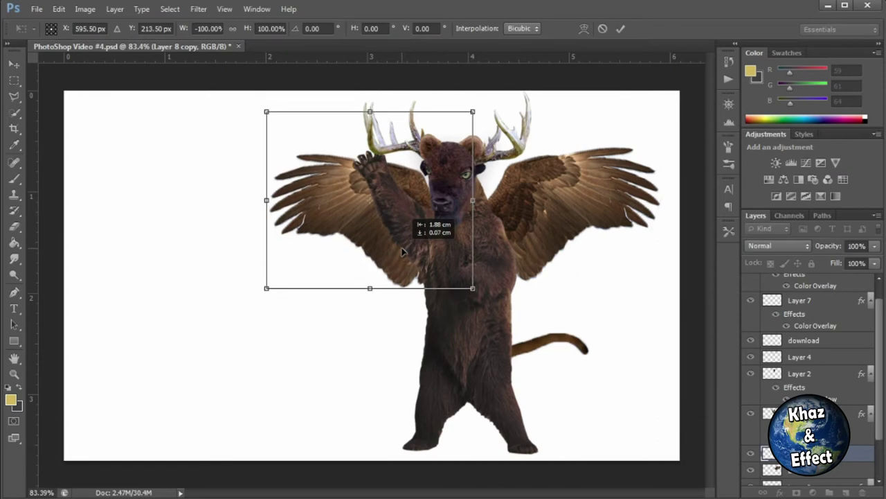
pyautogui.press('Return')
# - Add a black Color Overlay at about 42% opacity to the copied wing and change the overlay's blend mode
pyautogui.doubleClick(821, 453)
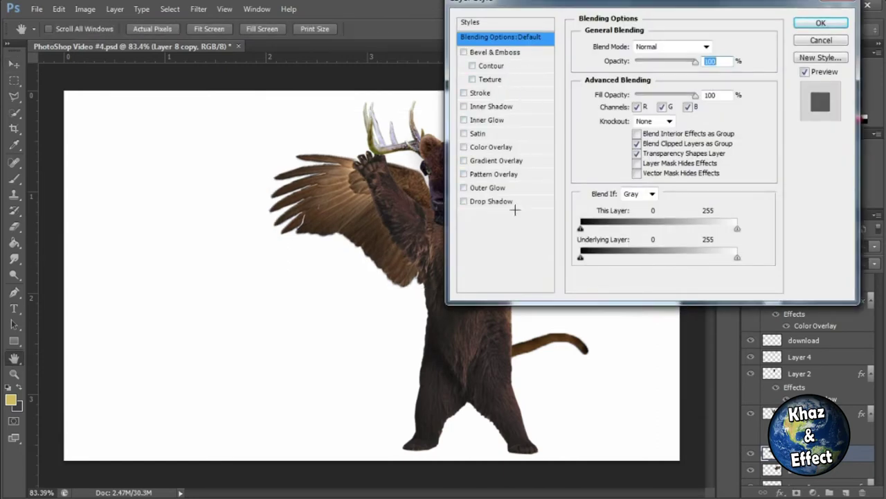
pyautogui.click(493, 174)
pyautogui.click(491, 146)
pyautogui.click(464, 173)
pyautogui.click(721, 47)
pyautogui.click(428, 313)
pyautogui.click(721, 150)
pyautogui.moveTo(688, 62); pyautogui.dragTo(653, 64)
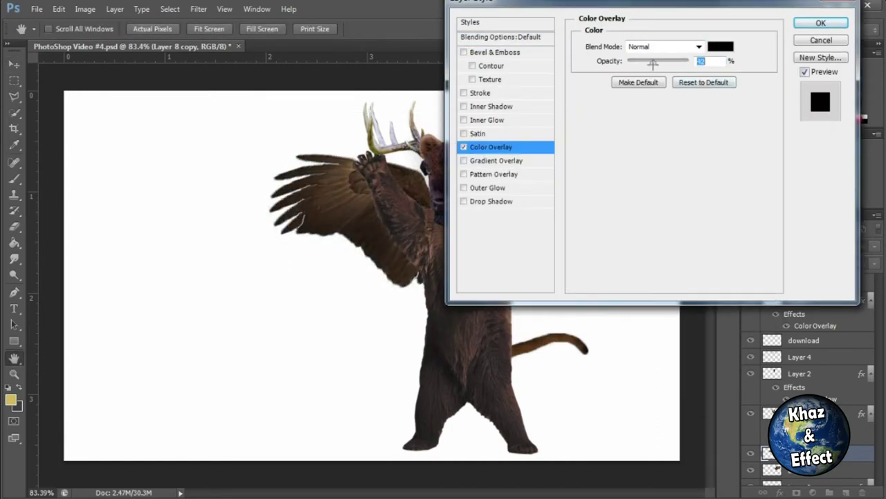
pyautogui.click(699, 46)
pyautogui.click(658, 157)
pyautogui.click(699, 47)
pyautogui.click(658, 137)
pyautogui.click(821, 23)
# - Copy the layer style from the copied wing and paste it onto the original wing layer
pyautogui.rightClick(816, 475)
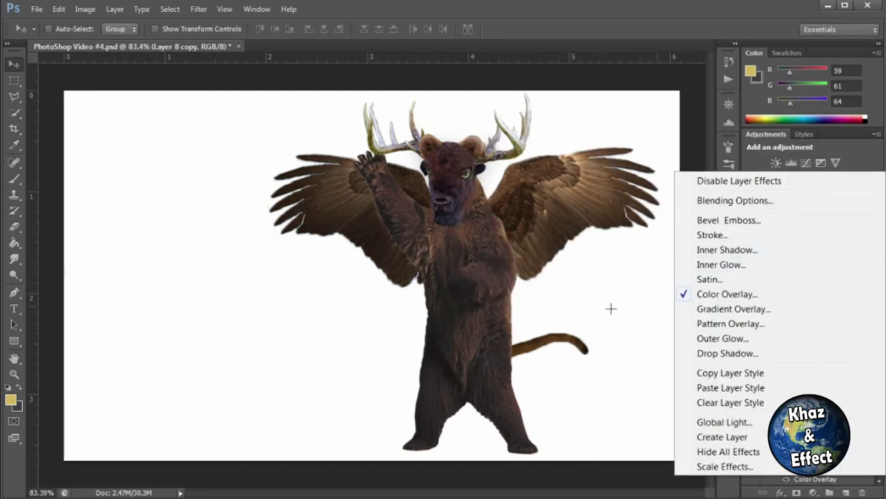
pyautogui.click(612, 309)
pyautogui.scroll(-3, 831, 381)
pyautogui.rightClick(831, 380)
pyautogui.click(684, 275)
pyautogui.rightClick(837, 420)
pyautogui.click(685, 289)
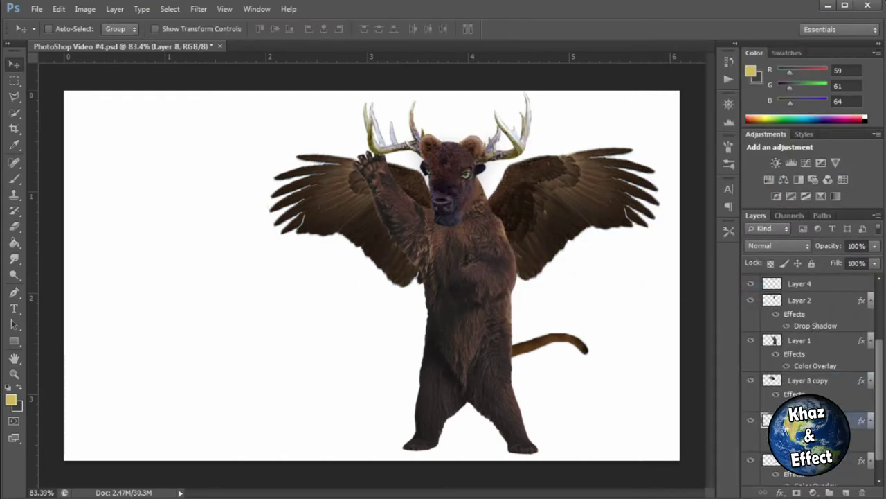
# - Add a drop shadow to the bear body layer with Normal blend mode and 25% opacity
pyautogui.scroll(-2, 810, 416)
pyautogui.click(803, 436)
pyautogui.doubleClick(813, 320)
pyautogui.click(491, 202)
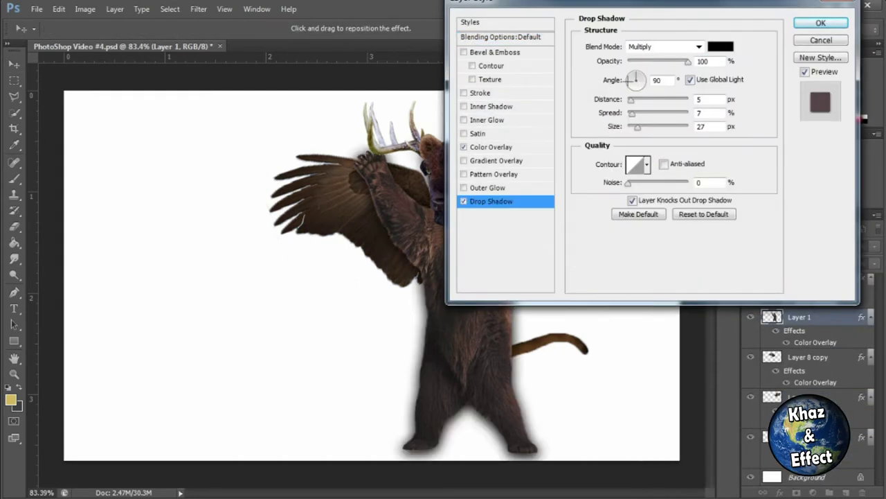
pyautogui.click(696, 47)
pyautogui.click(644, 53)
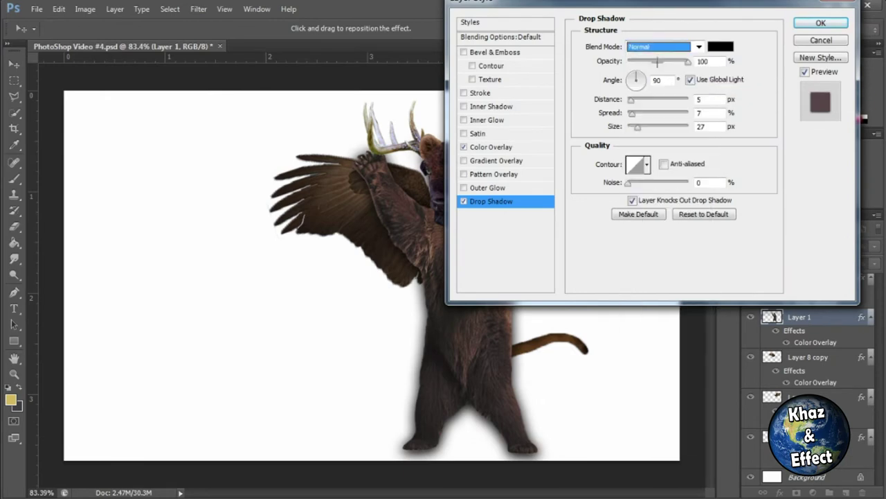
pyautogui.moveTo(687, 61); pyautogui.dragTo(642, 61)
# - Try another contour for the bear's drop shadow, return to the straight-ramp contour and set the shadow opacity to 15%
pyautogui.click(648, 167)
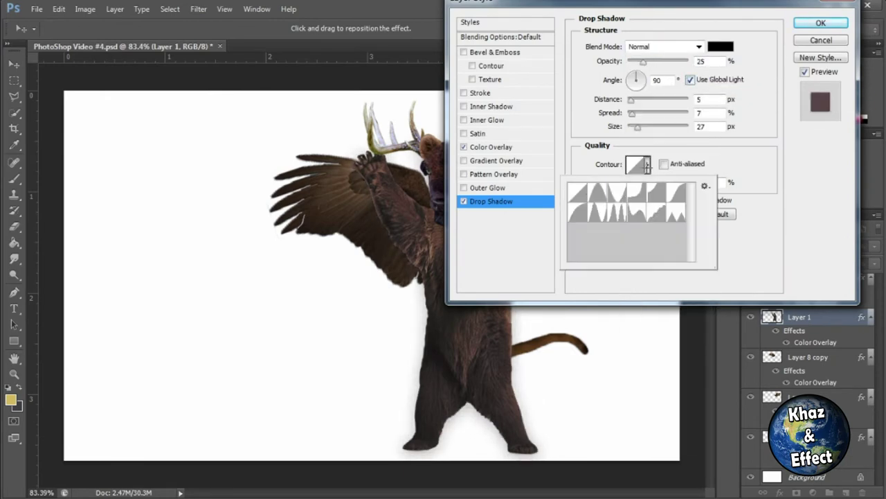
pyautogui.click(616, 201)
pyautogui.click(579, 194)
pyautogui.click(752, 167)
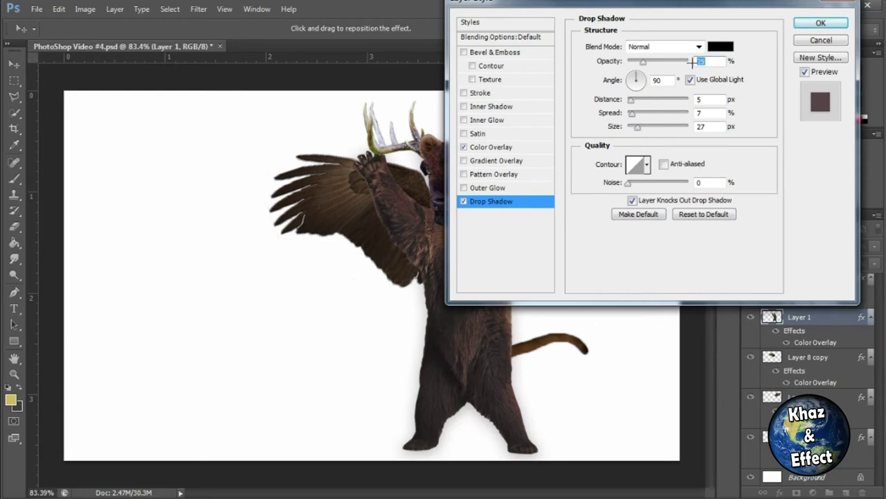
pyautogui.write('15')
pyautogui.click(821, 23)
# - Add a smooth Inner Bevel with 100% depth and 5 px size to the bison head layer
pyautogui.scroll(1, 813, 319)
pyautogui.doubleClick(813, 318)
pyautogui.click(502, 201)
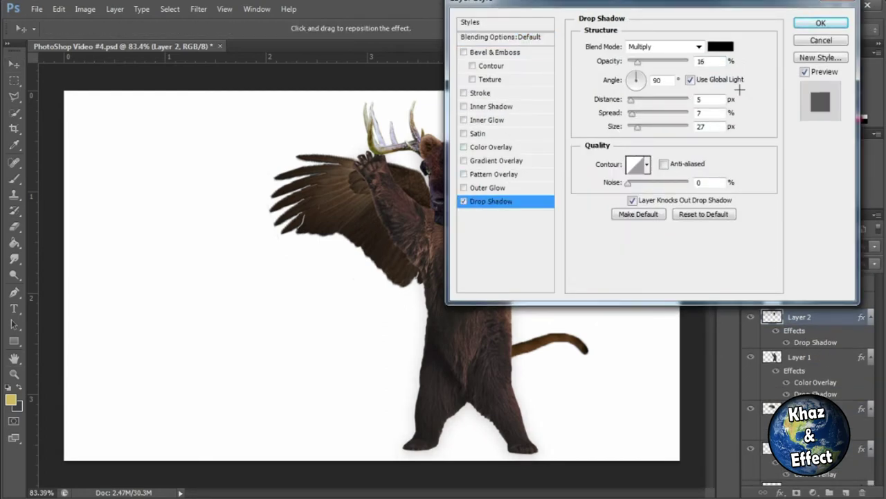
pyautogui.click(495, 52)
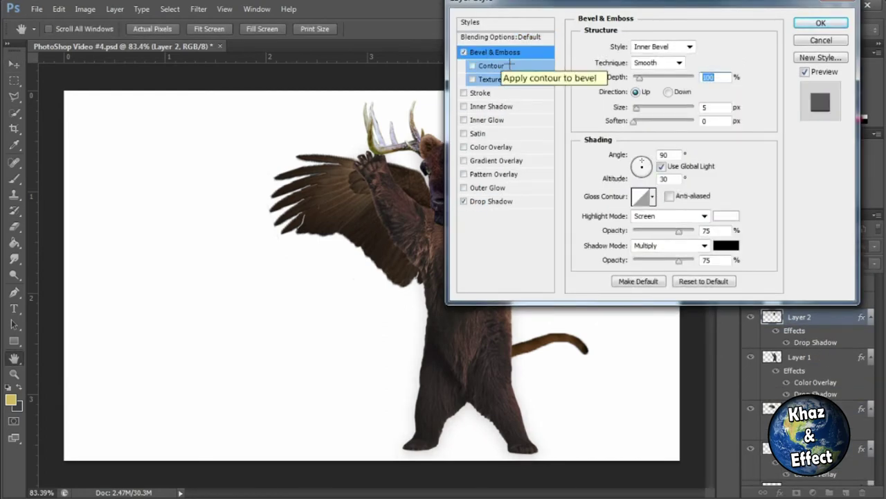
pyautogui.press('Return')
# - Add a Multiply drop shadow to the cougar tail layer with about 29% opacity
pyautogui.click(821, 420)
pyautogui.scroll(-3, 821, 420)
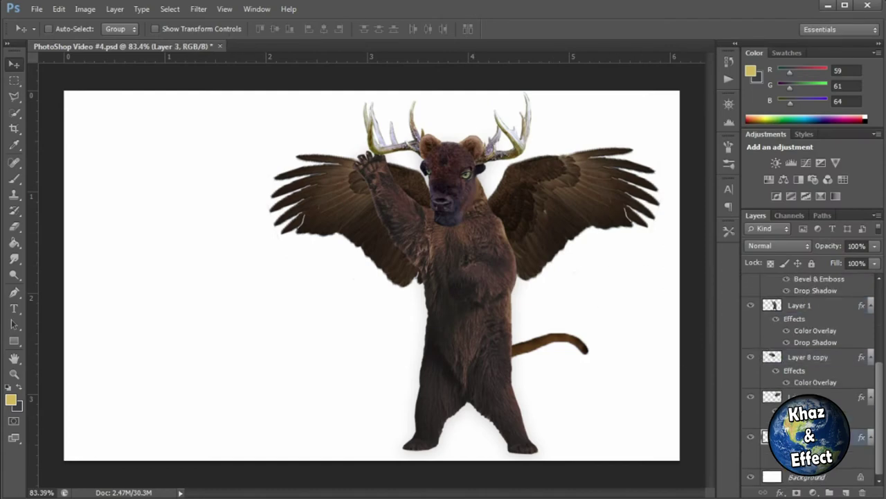
pyautogui.doubleClick(817, 437)
pyautogui.click(475, 200)
pyautogui.moveTo(688, 63); pyautogui.dragTo(645, 61)
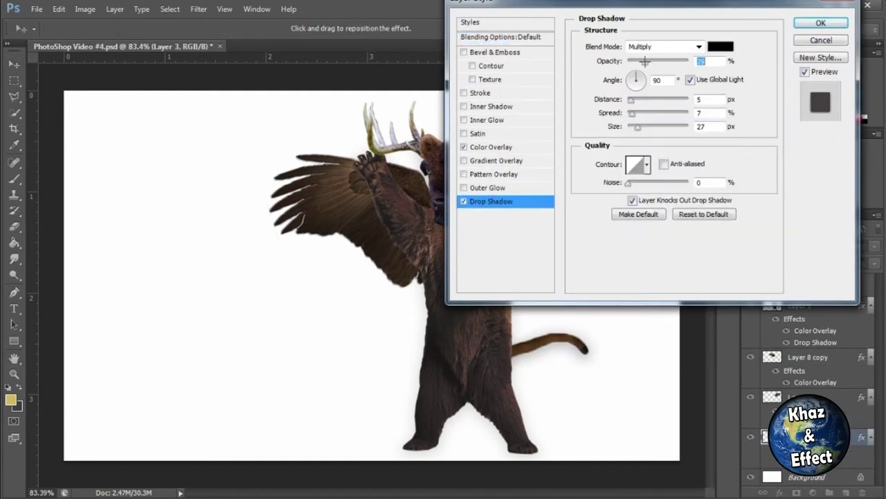
pyautogui.click(820, 24)
pyautogui.scroll(4, 792, 325)
pyautogui.click(824, 283)
pyautogui.doubleClick(832, 285)
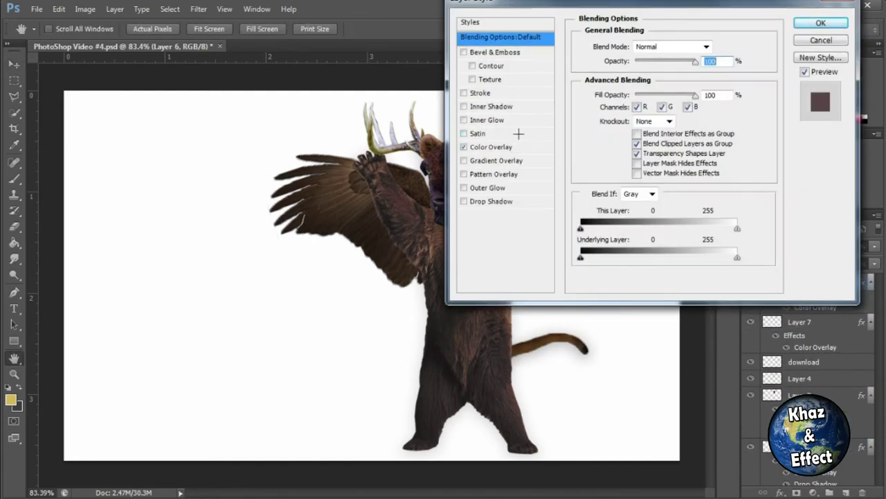
pyautogui.click(820, 40)
# - Add a black Multiply drop shadow to the antlers on Layer 4
pyautogui.click(822, 322)
pyautogui.doubleClick(821, 378)
pyautogui.click(491, 201)
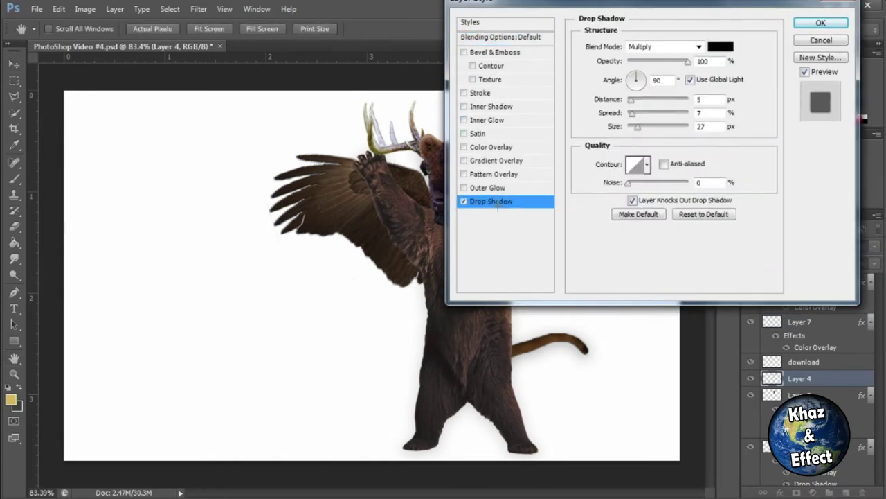
pyautogui.click(821, 22)
# - Add a drop shadow to both Layer 6 and Layer 7, keeping their color overlays
pyautogui.click(834, 292)
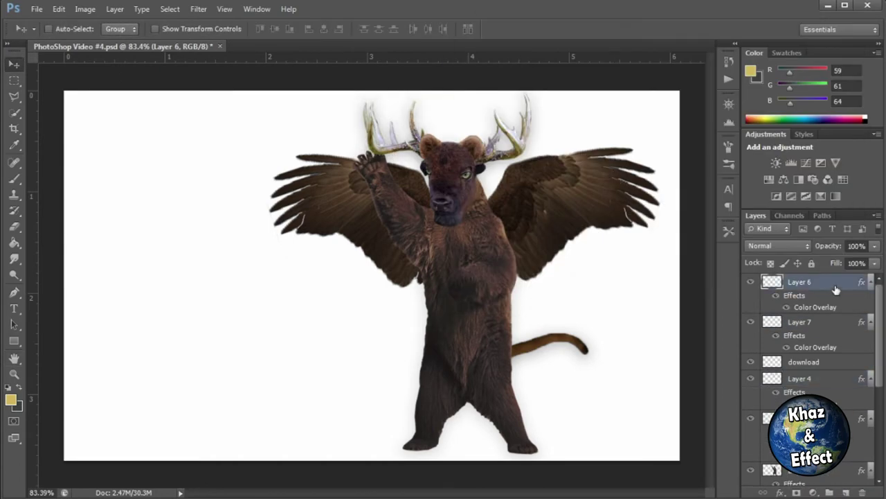
pyautogui.doubleClick(835, 289)
pyautogui.click(491, 201)
pyautogui.click(820, 23)
pyautogui.doubleClick(837, 333)
pyautogui.click(491, 200)
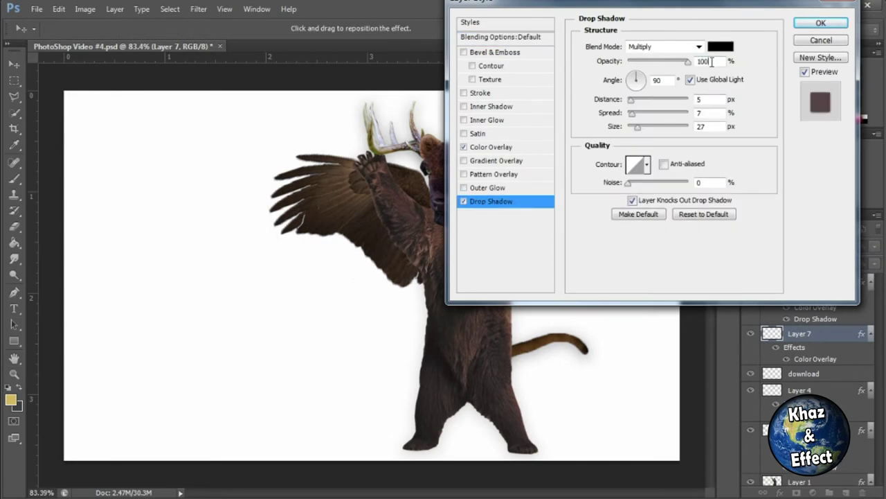
pyautogui.press('Return')
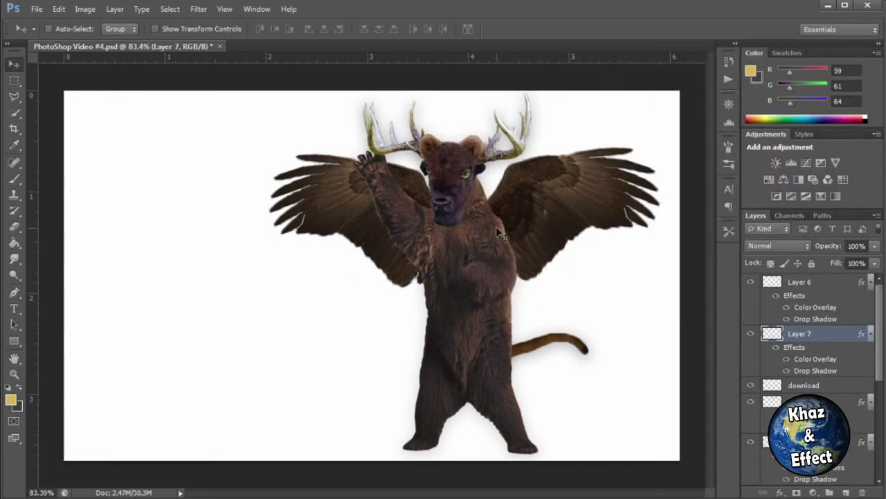
# - Nudge both wings inward so they sit closer behind the creature's shoulders
pyautogui.scroll(-3, 817, 388)
pyautogui.click(820, 441)
pyautogui.moveTo(378, 232); pyautogui.dragTo(383, 232)
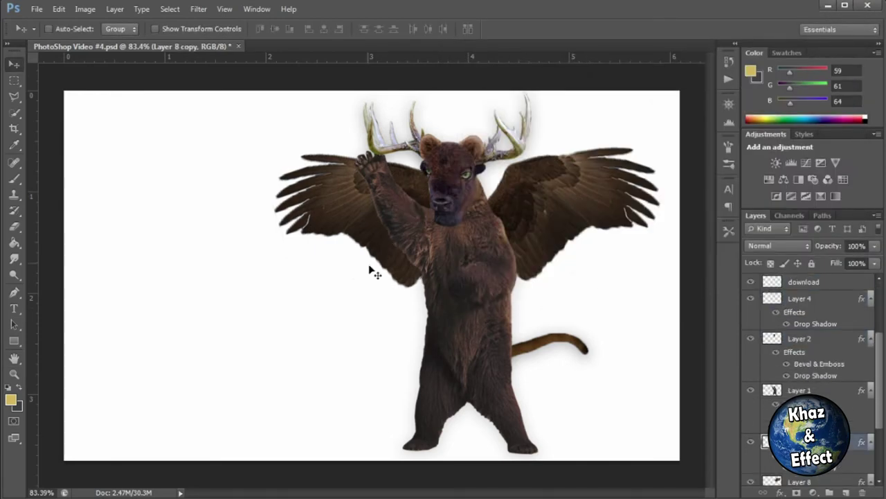
pyautogui.click(812, 481)
pyautogui.moveTo(581, 227); pyautogui.dragTo(579, 227)
pyautogui.click(817, 413)
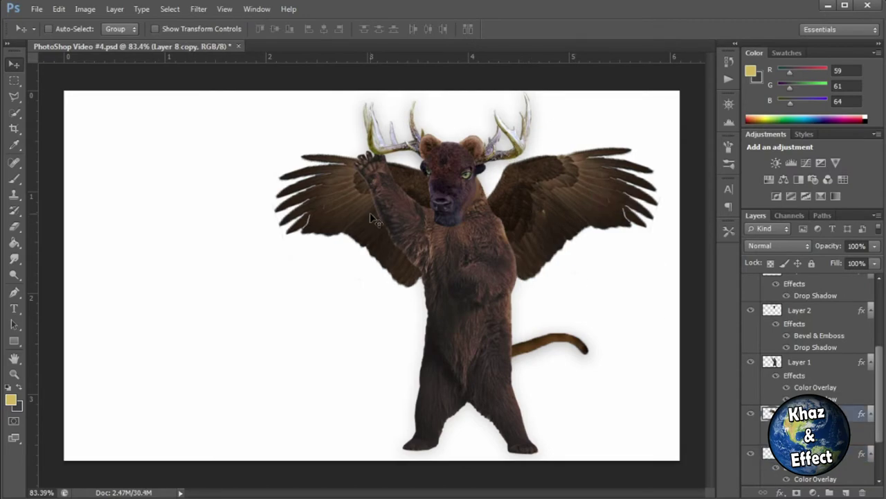
pyautogui.moveTo(370, 218); pyautogui.dragTo(378, 217)
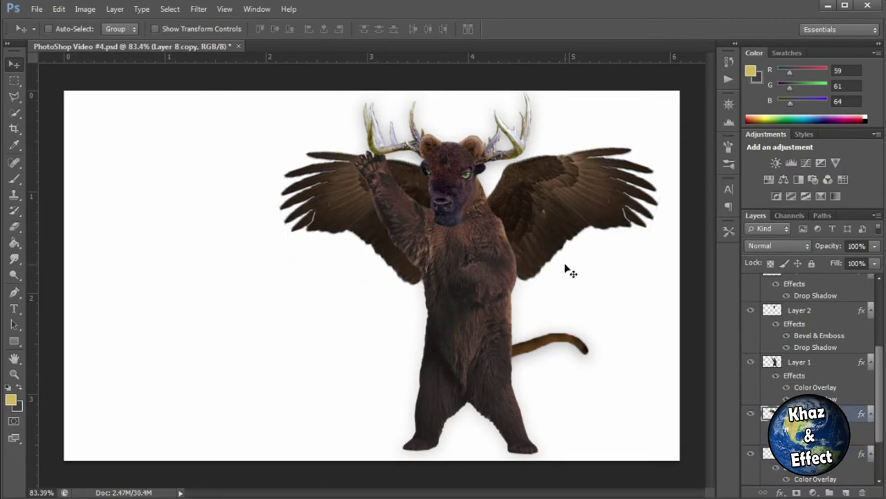
pyautogui.keyDown('ctrl'); pyautogui.click(533, 392); pyautogui.keyUp('ctrl')
pyautogui.keyDown('ctrl'); pyautogui.click(588, 294); pyautogui.keyUp('ctrl')
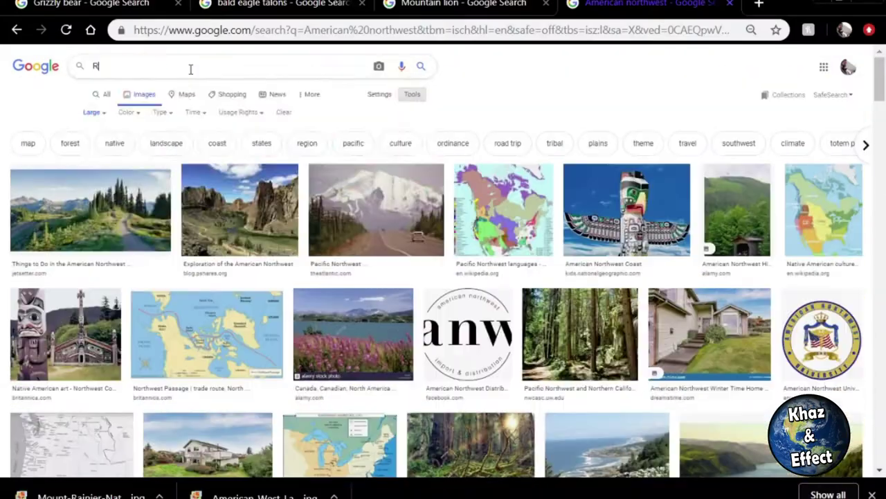
# - In the browser, search Google Images for "Red woord forest" and open the photo with the large redwood trunk
pyautogui.write('Red word forest')
pyautogui.press('Return')
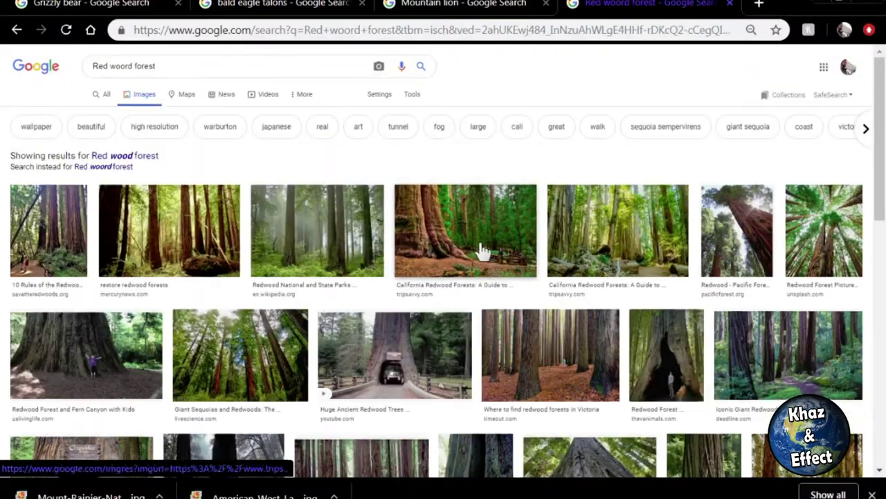
pyautogui.click(480, 252)
pyautogui.click(641, 308)
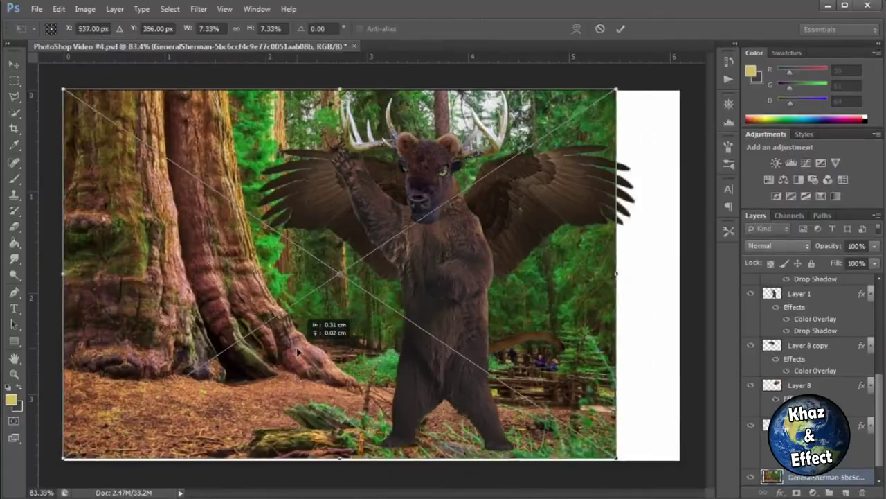
# - Enlarge and position the placed redwood forest photo to fill the canvas, and move the whole creature away from the large trunks
pyautogui.moveTo(297, 352); pyautogui.dragTo(282, 366)
pyautogui.moveTo(600, 103); pyautogui.dragTo(705, 33)
pyautogui.moveTo(567, 300)
pyautogui.mouseDown()
pyautogui.moveTo(582, 357)
pyautogui.moveTo(563, 285)
pyautogui.mouseUp()
pyautogui.press('Return')
pyautogui.click(804, 424)
pyautogui.moveTo(470, 245); pyautogui.dragTo(539, 246)
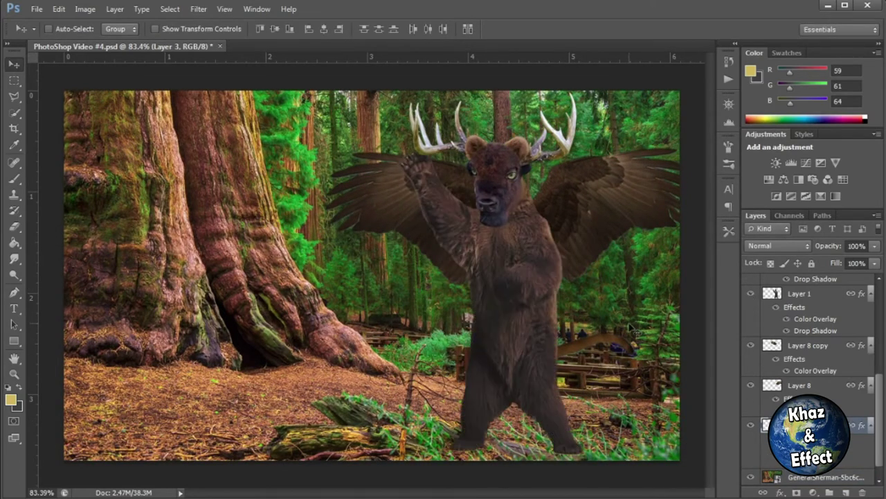
# - Copy a rectangular patch of trees to a new layer, cover the people behind the tail, and blend its edges with a 25 px eraser
pyautogui.click(824, 477)
pyautogui.press('m')
pyautogui.moveTo(665, 306); pyautogui.dragTo(609, 196)
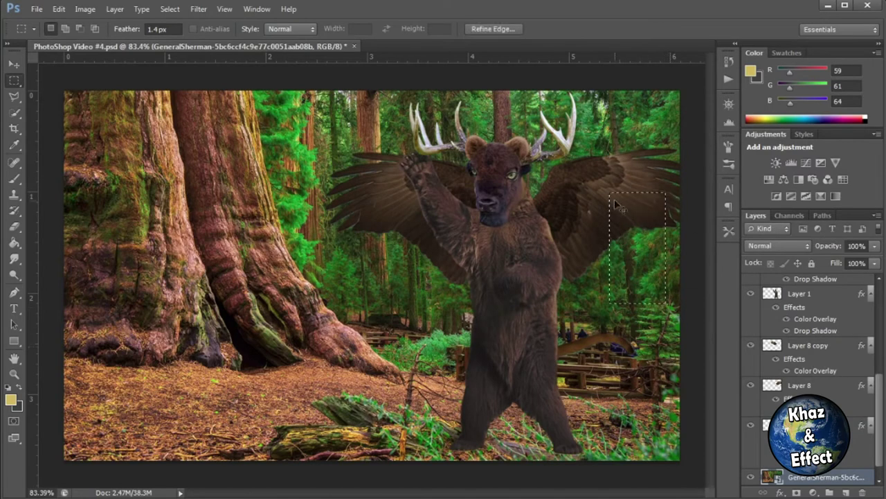
pyautogui.hotkey('ctrl', 'j')
pyautogui.press('v')
pyautogui.moveTo(631, 290); pyautogui.dragTo(615, 348)
pyautogui.click(14, 227)
pyautogui.click(65, 29)
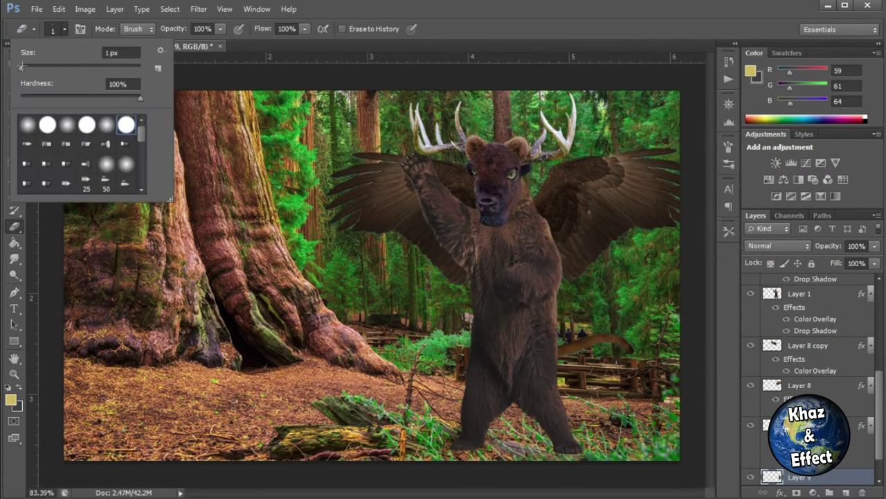
pyautogui.write('25')
pyautogui.press('Return')
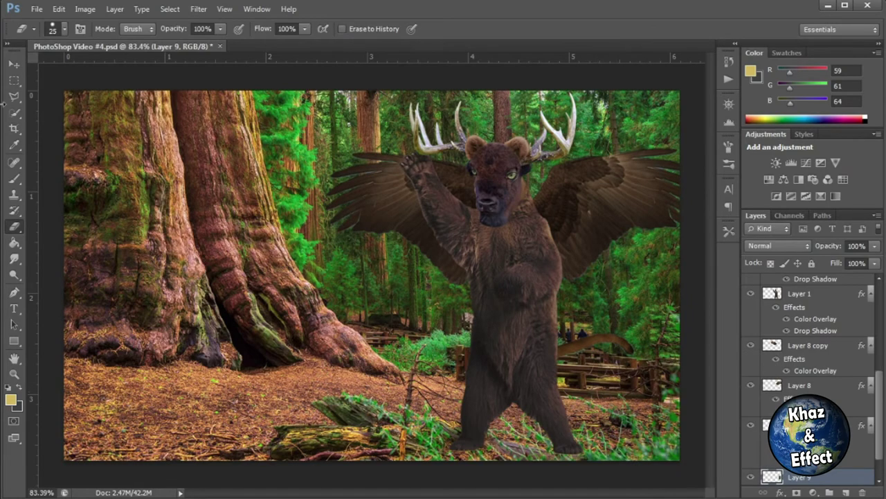
# - Copy another section of the forest photo to a new layer and cover the remaining people beside the creature's hip
pyautogui.click(13, 81)
pyautogui.moveTo(372, 272); pyautogui.dragTo(579, 336)
pyautogui.hotkey('ctrl', 'c')
pyautogui.click(394, 184)
pyautogui.scroll(-2, 817, 443)
pyautogui.click(824, 460)
pyautogui.hotkey('ctrl', 'j')
pyautogui.click(14, 65)
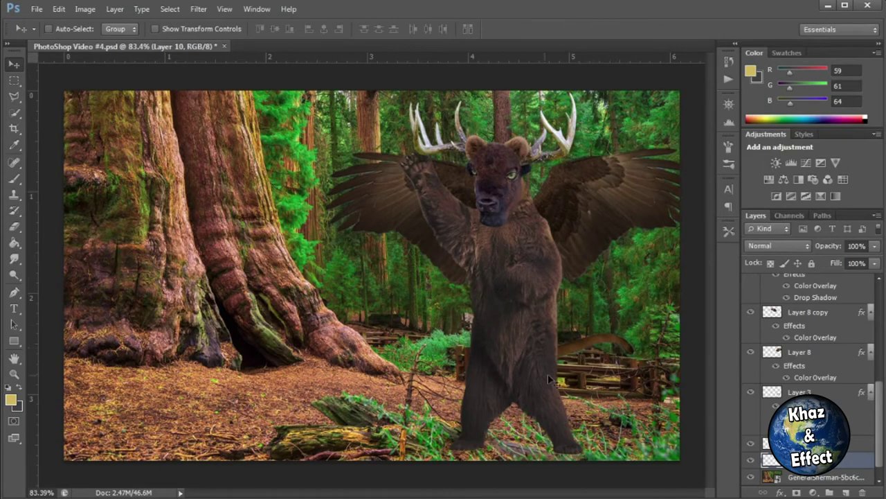
# - Try to move the tail's Layer 3 beneath the two forest patch layers
pyautogui.click(807, 478)
pyautogui.moveTo(799, 391); pyautogui.dragTo(807, 471)
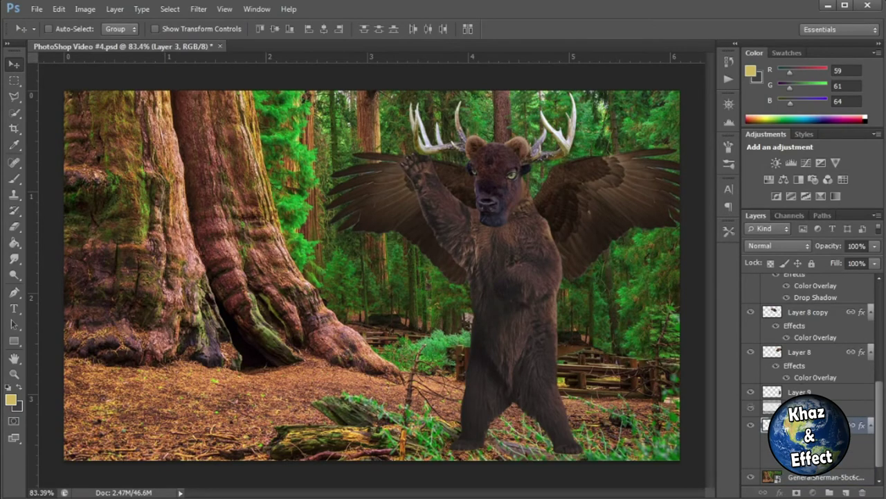
pyautogui.scroll(3, 807, 360)
# - Try erasing one of the bear's feet on Layer 1, and undo the erasure
pyautogui.click(773, 296)
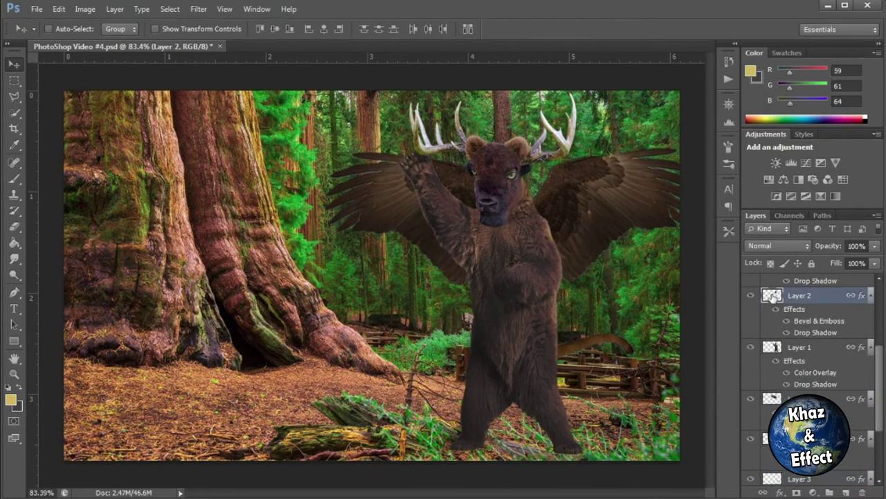
pyautogui.scroll(-2, 762, 416)
pyautogui.click(774, 335)
pyautogui.scroll(3, 774, 336)
pyautogui.click(773, 398)
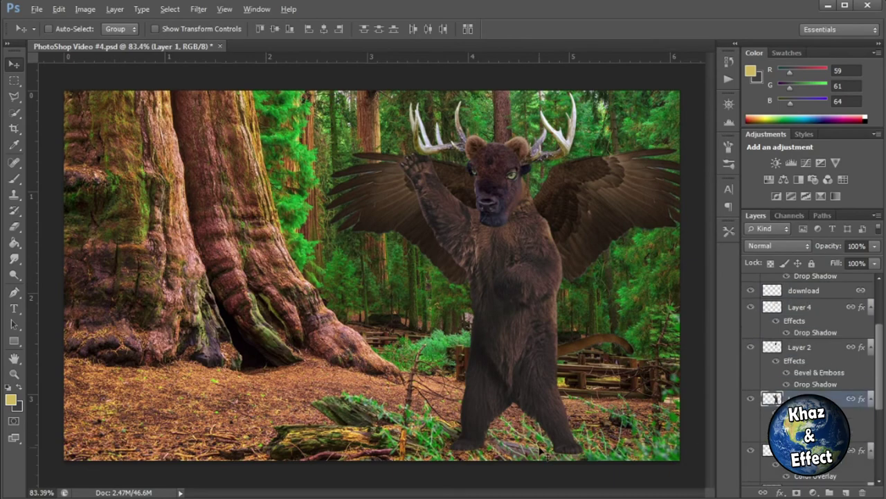
pyautogui.scroll(7, 542, 452)
pyautogui.click(14, 227)
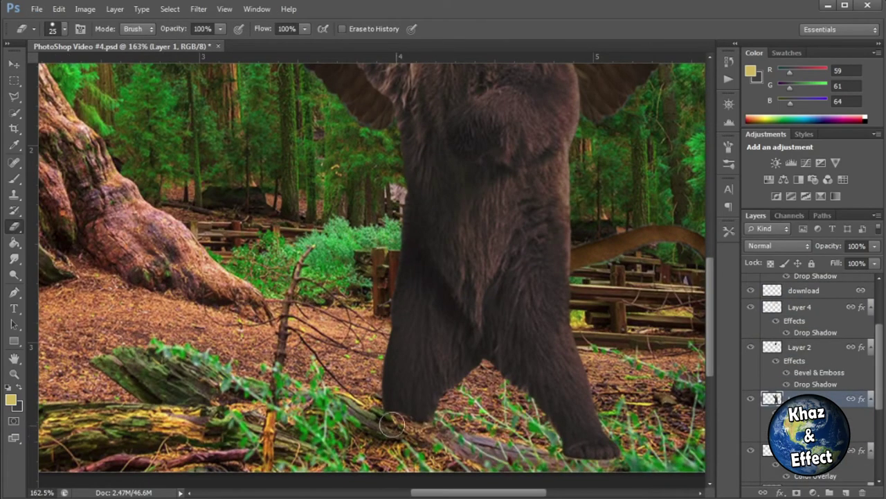
pyautogui.hotkey('ctrl', 'z')
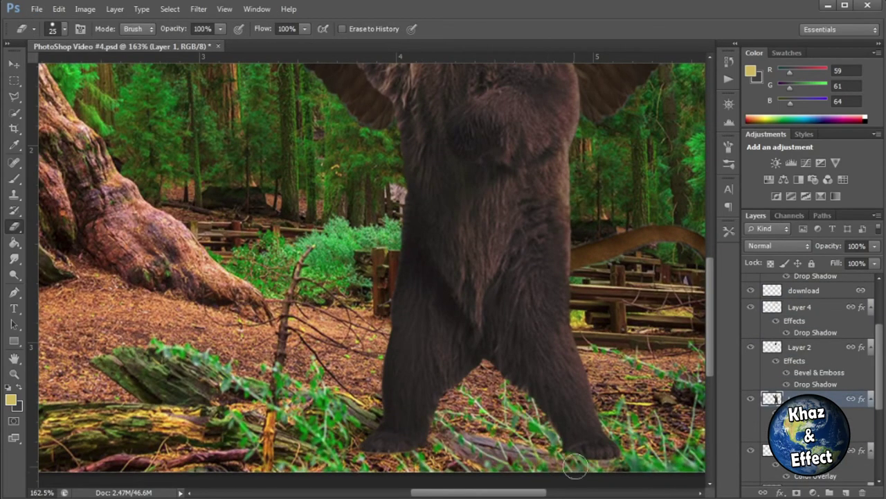
# - Copy the strip of grassy ground around the feet from the forest photo and paste it directly above the bear body's Layer 1
pyautogui.scroll(-4, 770, 454)
pyautogui.click(770, 460)
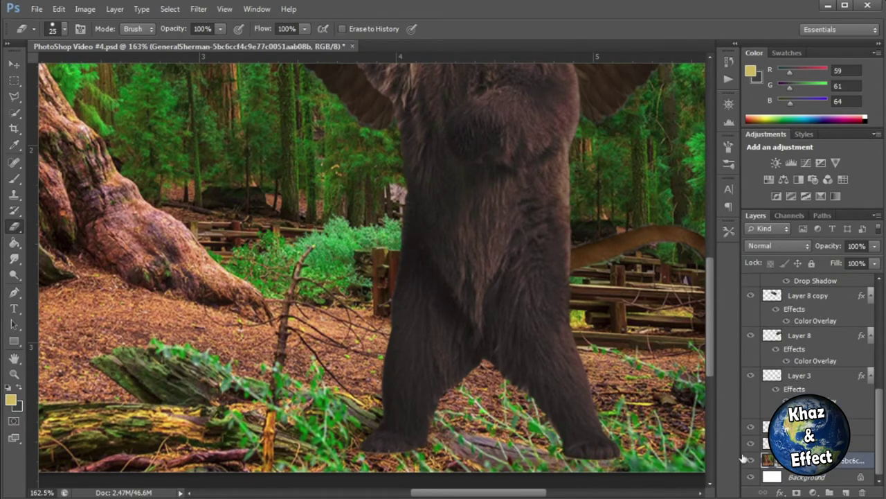
pyautogui.click(14, 81)
pyautogui.moveTo(524, 472); pyautogui.dragTo(664, 477)
pyautogui.hotkey('ctrl', 'c')
pyautogui.scroll(3, 817, 333)
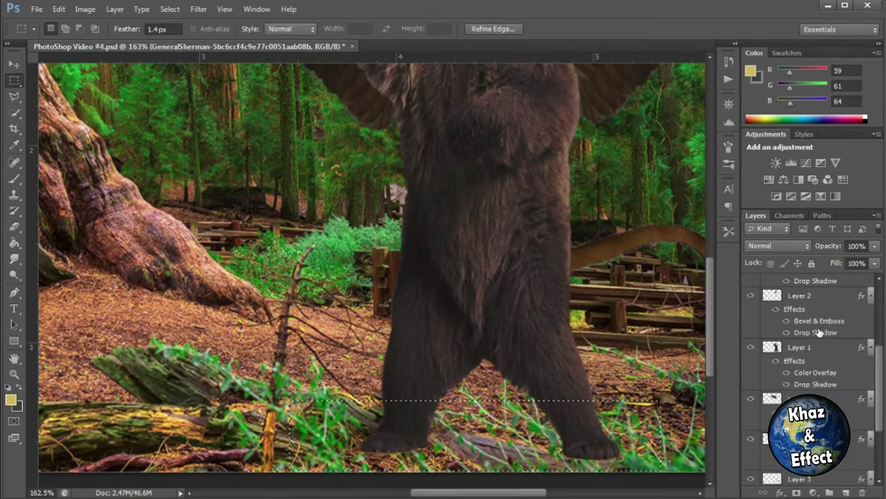
pyautogui.click(796, 398)
pyautogui.hotkey('ctrl', 'v')
# - Reduce the eraser to 4 px and erase the pasted ground over the legs and feet, leaving grass blades in front of the fur
pyautogui.click(14, 227)
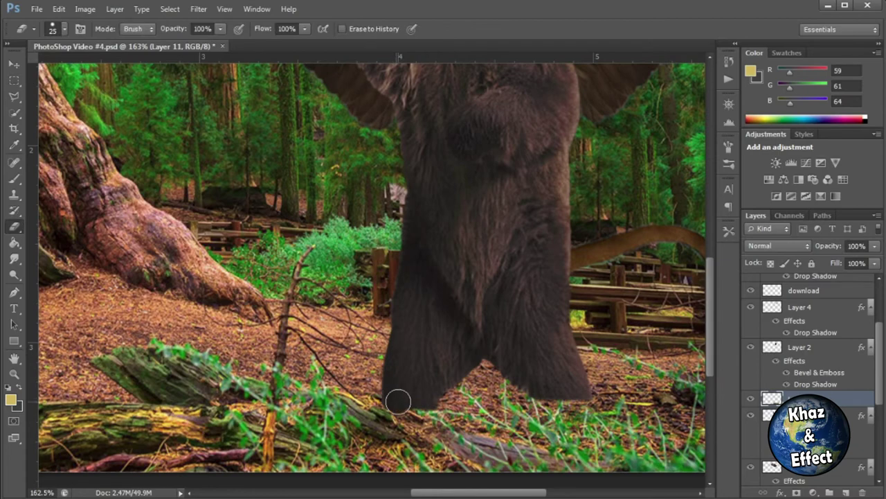
pyautogui.scroll(8, 587, 401)
pyautogui.click(64, 30)
pyautogui.moveTo(33, 67); pyautogui.dragTo(27, 68)
pyautogui.click(340, 265)
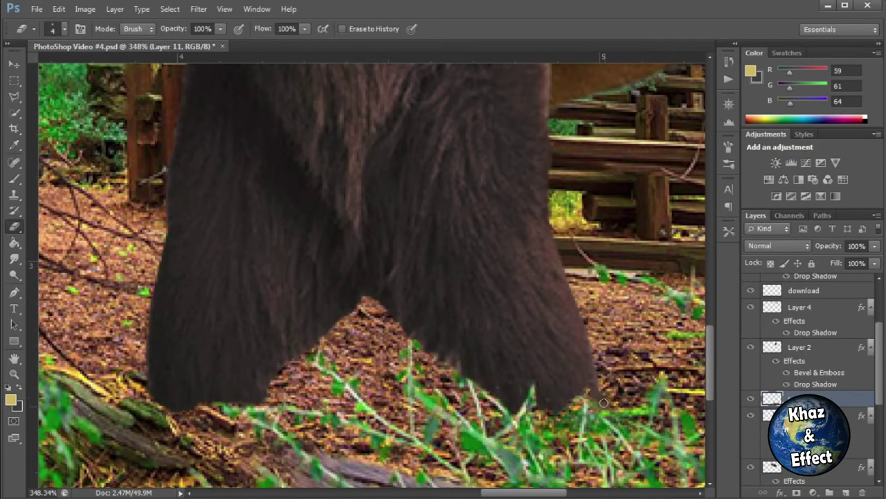
pyautogui.scroll(-2, 557, 421)
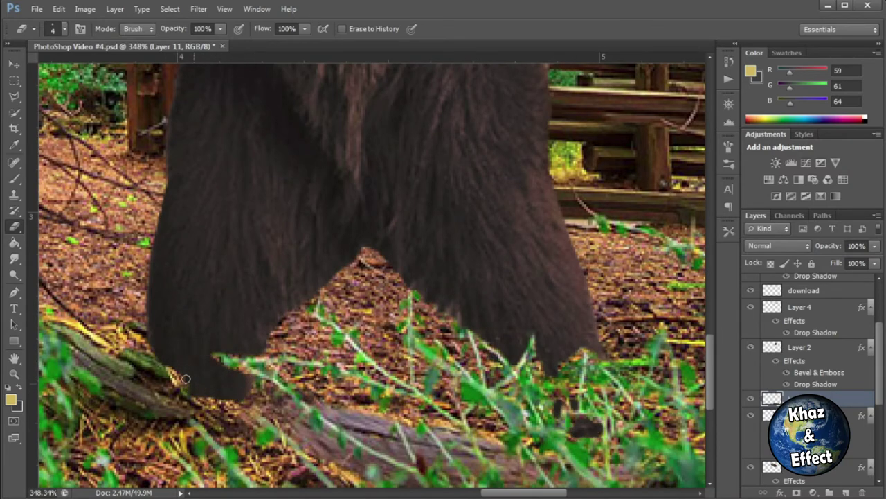
pyautogui.scroll(-5, 186, 379)
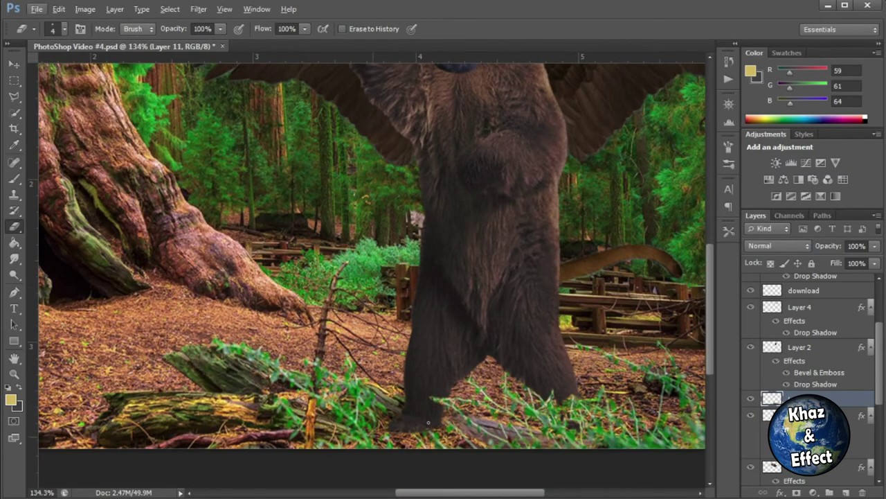
# - Refine the erased grass edges around both feet and select the bear body's Layer 1
pyautogui.scroll(6, 428, 422)
pyautogui.press('d')
pyautogui.scroll(-7, 503, 332)
pyautogui.scroll(5, 554, 331)
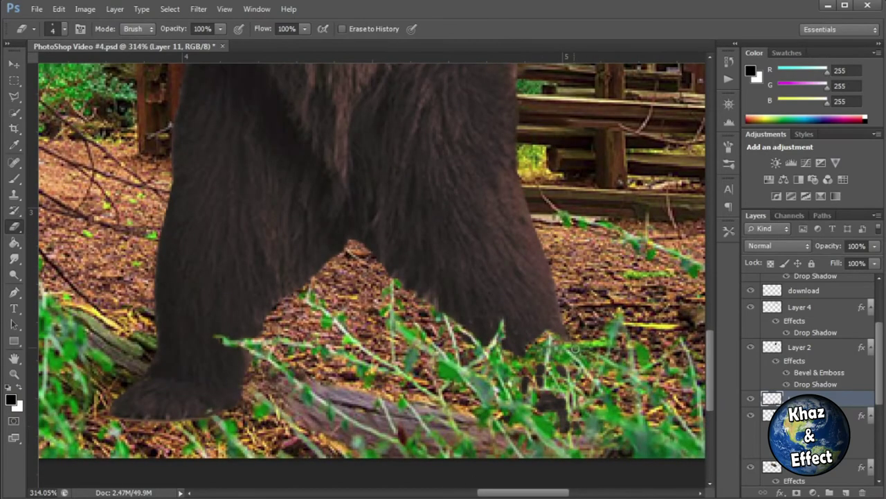
pyautogui.scroll(-4, 565, 396)
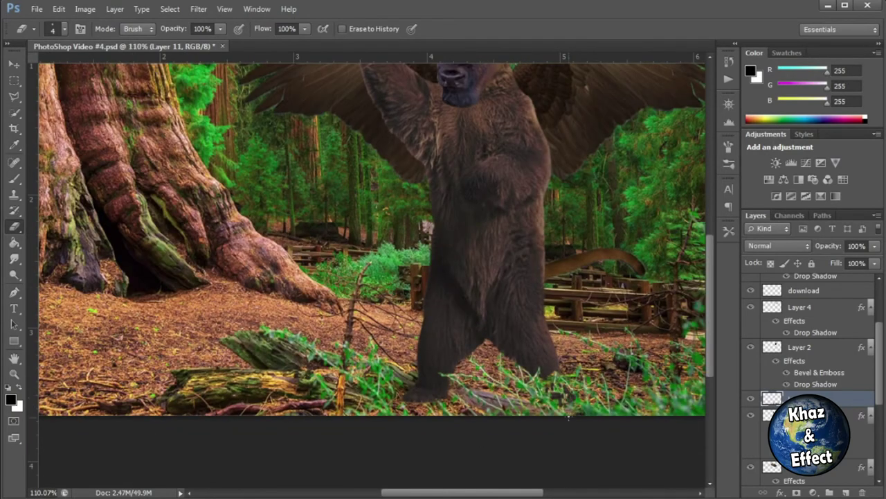
pyautogui.scroll(-3, 565, 396)
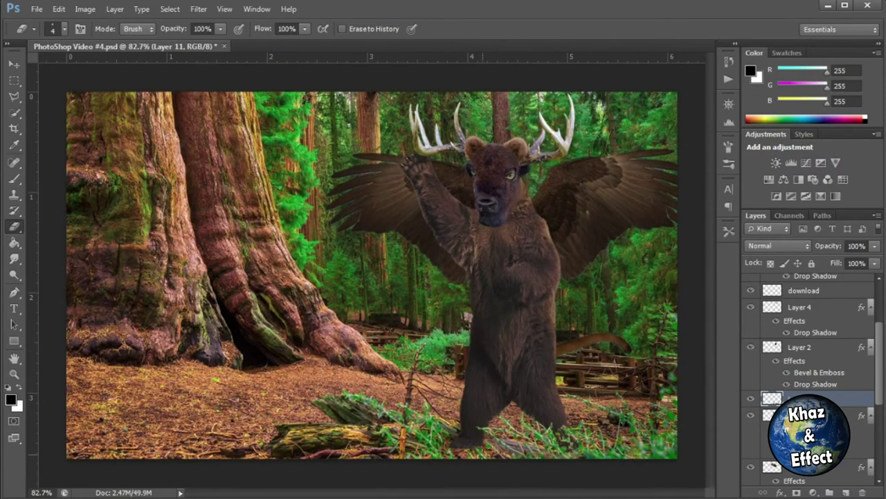
pyautogui.scroll(11, 467, 430)
pyautogui.keyDown('ctrl'); pyautogui.click(443, 425); pyautogui.keyUp('ctrl')
pyautogui.scroll(-4, 488, 435)
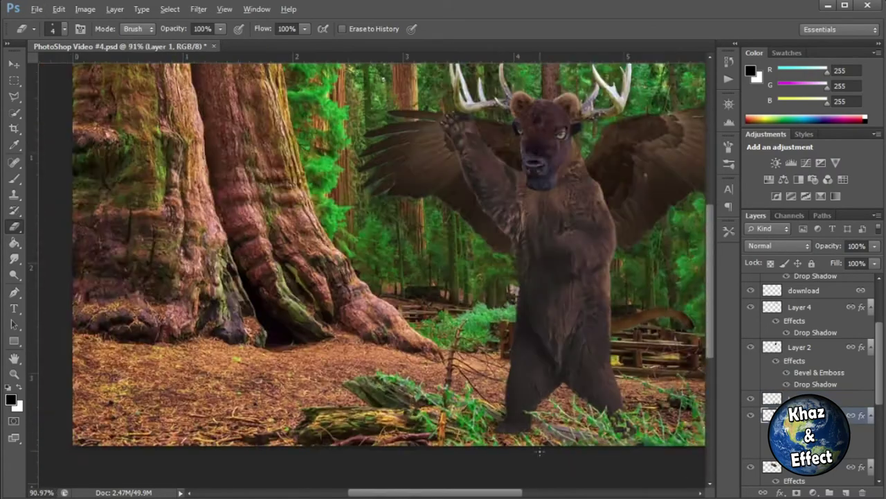
pyautogui.scroll(-5, 769, 448)
pyautogui.doubleClick(853, 461)
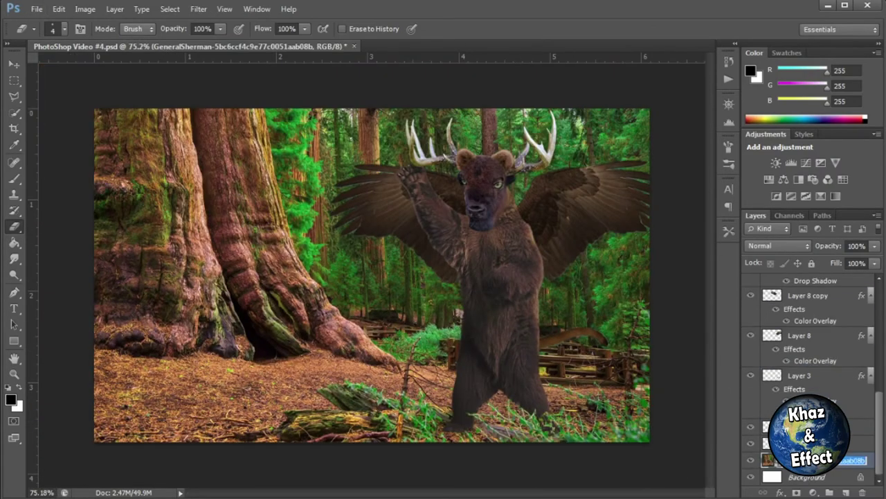
pyautogui.doubleClick(768, 461)
pyautogui.click(443, 221)
pyautogui.click(190, 46)
# - Add a Color Overlay to the redwood forest layer, using a dark bluish-purple color at reduced opacity
pyautogui.doubleClick(854, 461)
pyautogui.doubleClick(870, 460)
pyautogui.click(529, 147)
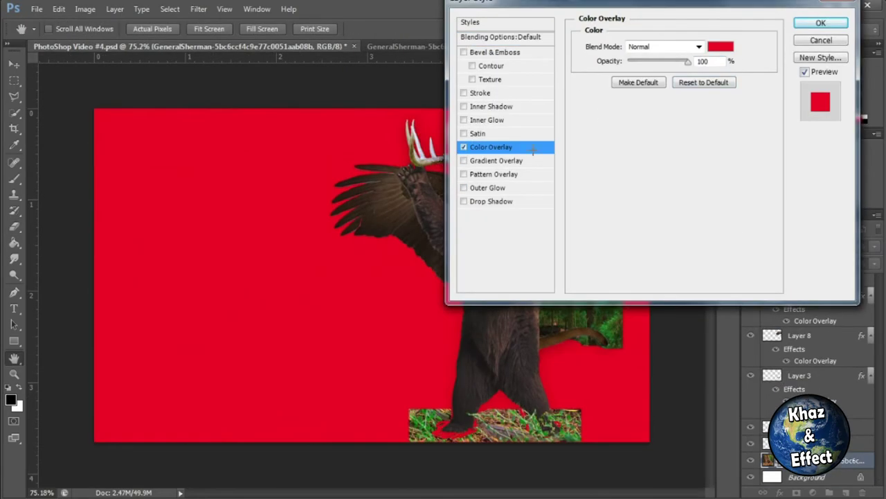
pyautogui.moveTo(689, 63)
pyautogui.mouseDown()
pyautogui.moveTo(630, 63)
pyautogui.moveTo(654, 61)
pyautogui.mouseUp()
pyautogui.click(720, 47)
pyautogui.click(429, 311)
pyautogui.click(600, 202)
pyautogui.click(491, 262)
pyautogui.click(720, 150)
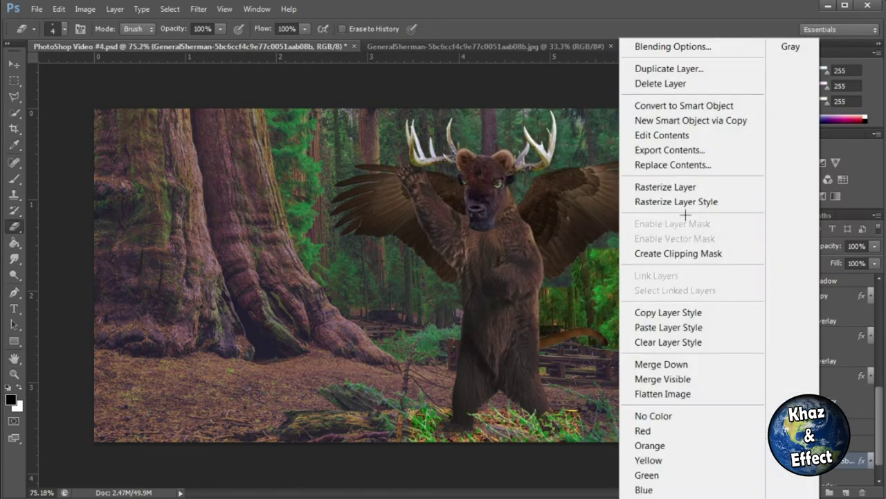
# - Copy the forest layer's style and paste it onto the copied forest and grass patch layers
pyautogui.click(679, 312)
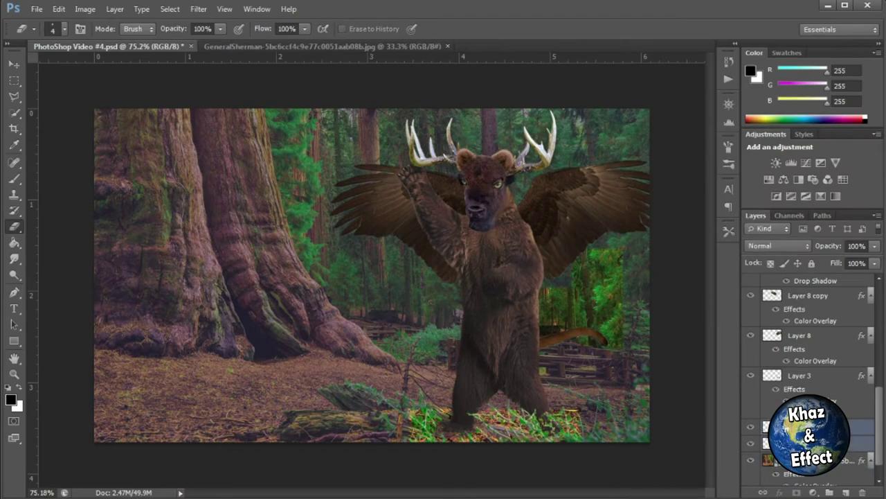
pyautogui.rightClick(804, 378)
pyautogui.click(669, 327)
pyautogui.scroll(5, 805, 379)
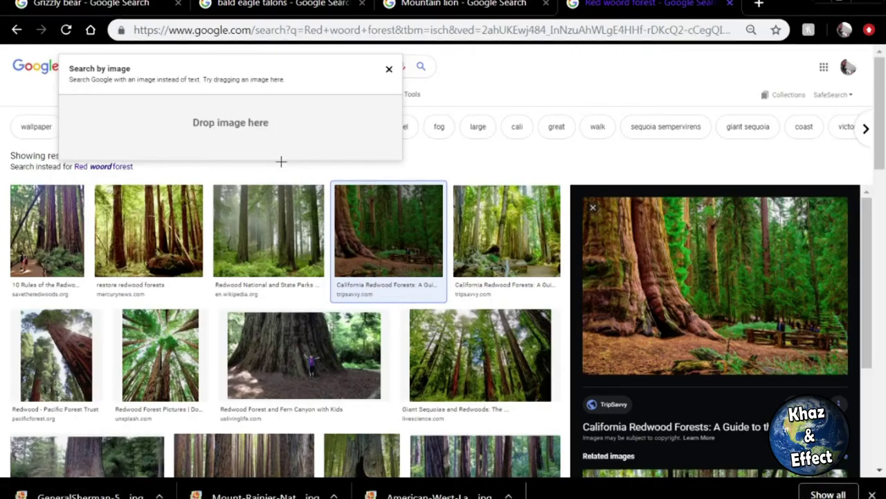
# - In the browser, search Google Images for "Bonfire png" and save the PNG All bonfire ringed with grey stones
pyautogui.tripleClick(297, 65)
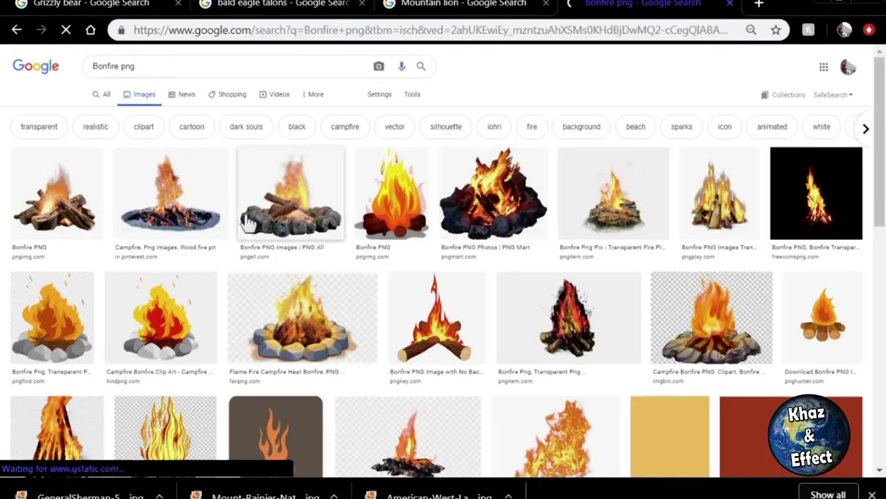
pyautogui.click(56, 194)
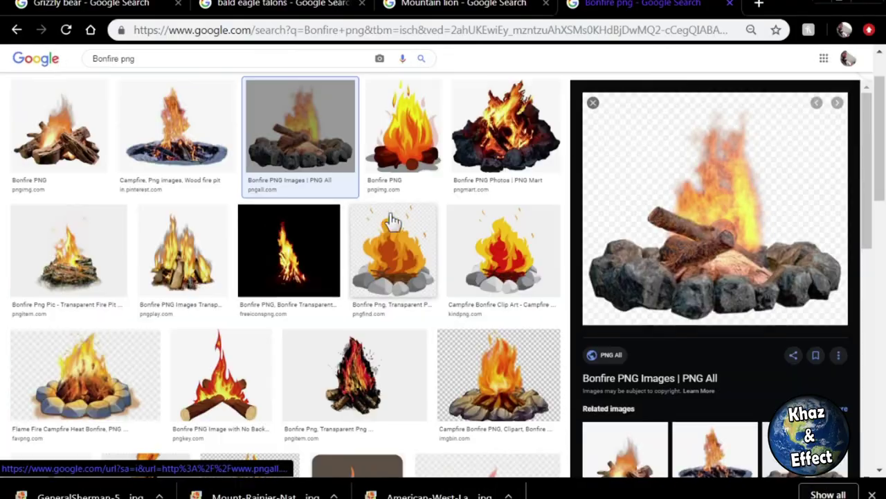
pyautogui.rightClick(630, 239)
pyautogui.click(663, 396)
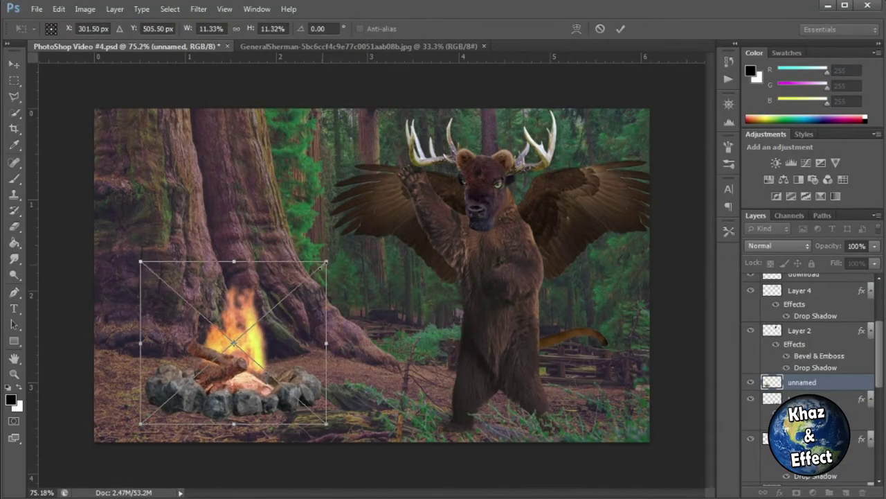
# - Scale the placed bonfire to about 8.9% and position it on the ground in front of the large redwood trunk
pyautogui.moveTo(326, 262); pyautogui.dragTo(307, 279)
pyautogui.moveTo(257, 350); pyautogui.dragTo(278, 337)
pyautogui.moveTo(328, 268); pyautogui.dragTo(308, 284)
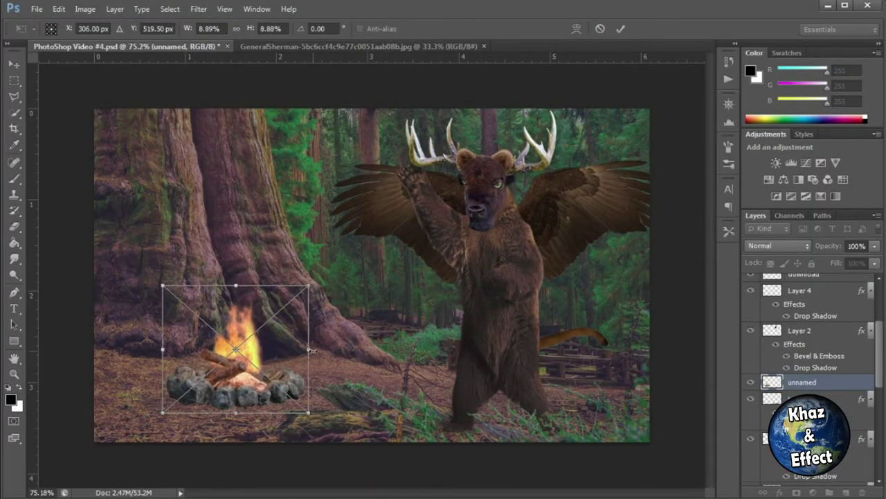
pyautogui.moveTo(292, 352); pyautogui.dragTo(280, 365)
pyautogui.press('Return')
# - Add an Outer Glow to the bonfire layer with Screen blend mode and a size of 128 px
pyautogui.doubleClick(866, 381)
pyautogui.click(524, 189)
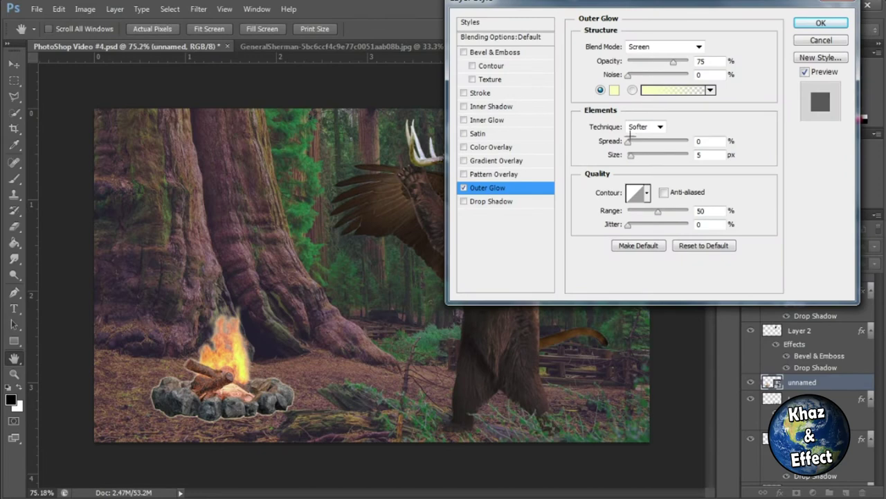
pyautogui.click(663, 47)
pyautogui.click(644, 185)
pyautogui.click(647, 193)
pyautogui.click(725, 208)
pyautogui.moveTo(631, 154); pyautogui.dragTo(660, 148)
pyautogui.click(821, 23)
# - Duplicate the bonfire layer and replace the copy's Outer Glow with a Drop Shadow
pyautogui.rightClick(802, 383)
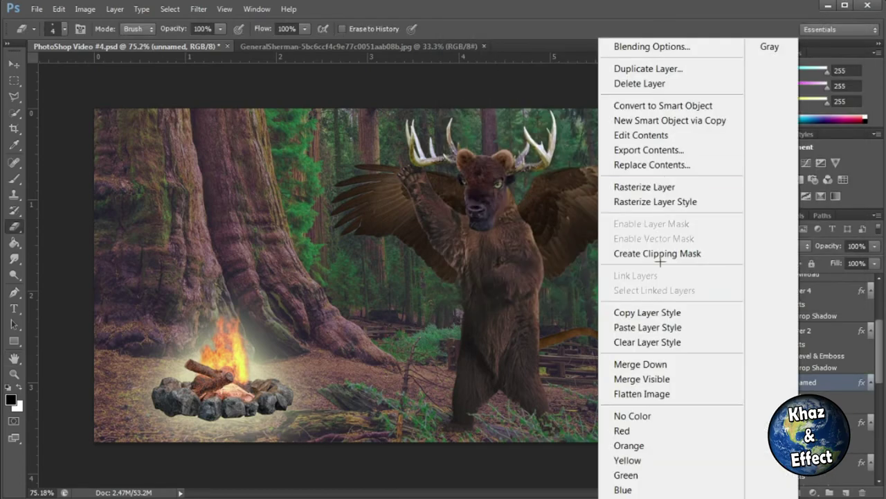
pyautogui.click(652, 68)
pyautogui.click(549, 158)
pyautogui.doubleClick(854, 387)
pyautogui.click(466, 187)
pyautogui.click(490, 187)
pyautogui.click(466, 187)
pyautogui.click(466, 201)
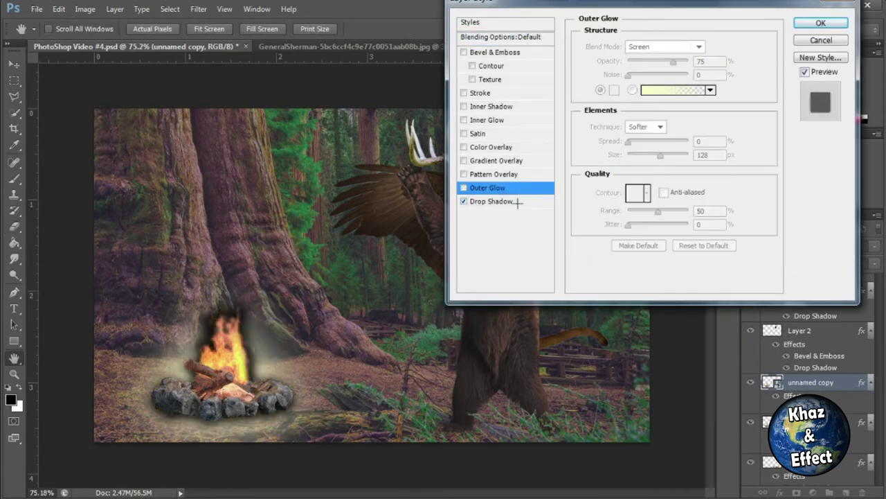
pyautogui.click(819, 24)
# - Rasterize the bonfire copy and delete its flames and upper logs using rectangular selections
pyautogui.click(13, 226)
pyautogui.click(14, 80)
pyautogui.moveTo(154, 302); pyautogui.dragTo(295, 375)
pyautogui.rightClick(845, 382)
pyautogui.click(684, 186)
pyautogui.press('Delete')
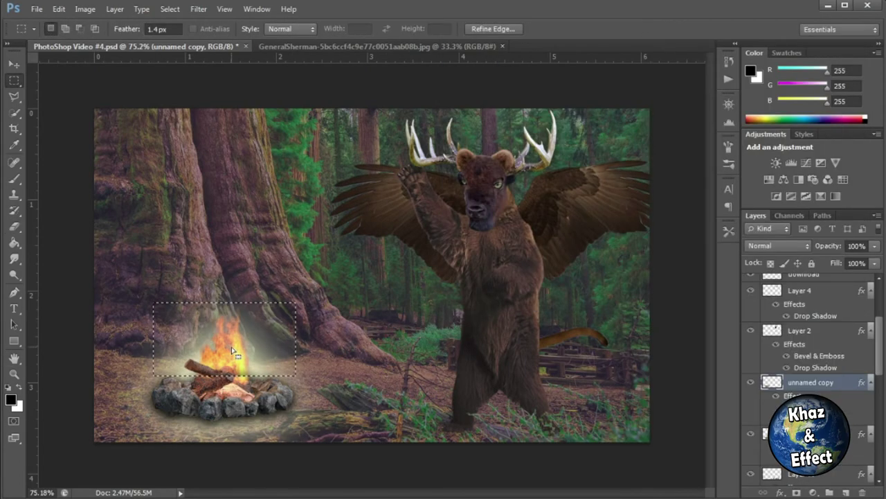
pyautogui.moveTo(232, 344); pyautogui.dragTo(232, 362)
pyautogui.press('Delete')
pyautogui.hotkey('ctrl', 'd')
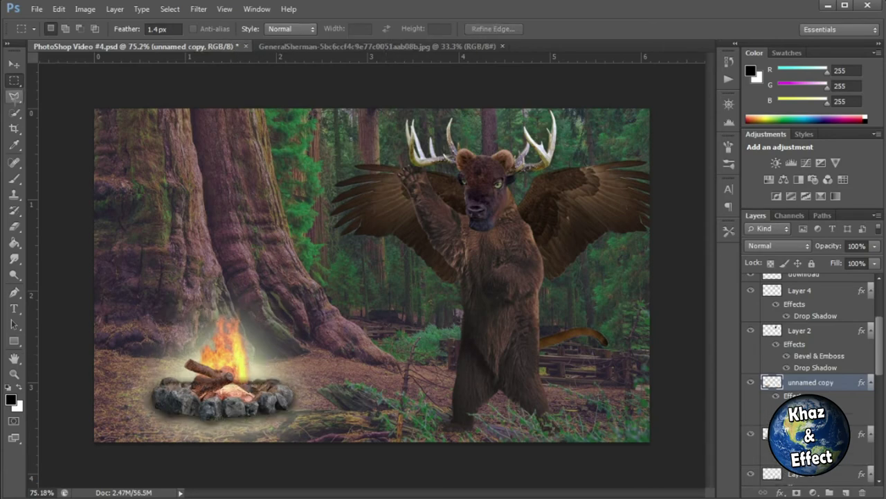
# - Delete a leftover area of the bonfire copy with the Polygonal Lasso, clear the selection, and select the original bonfire layer
pyautogui.click(14, 96)
pyautogui.press('Delete')
pyautogui.hotkey('ctrl', 'd')
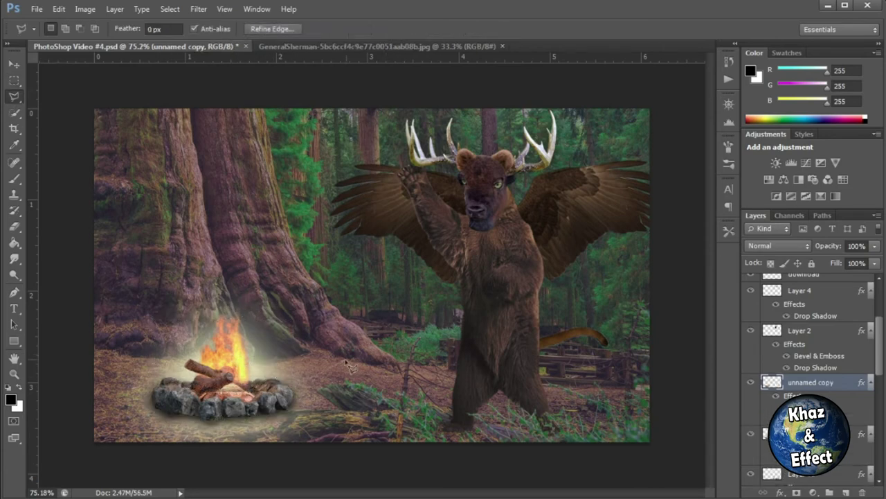
pyautogui.hotkey('alt', '[')
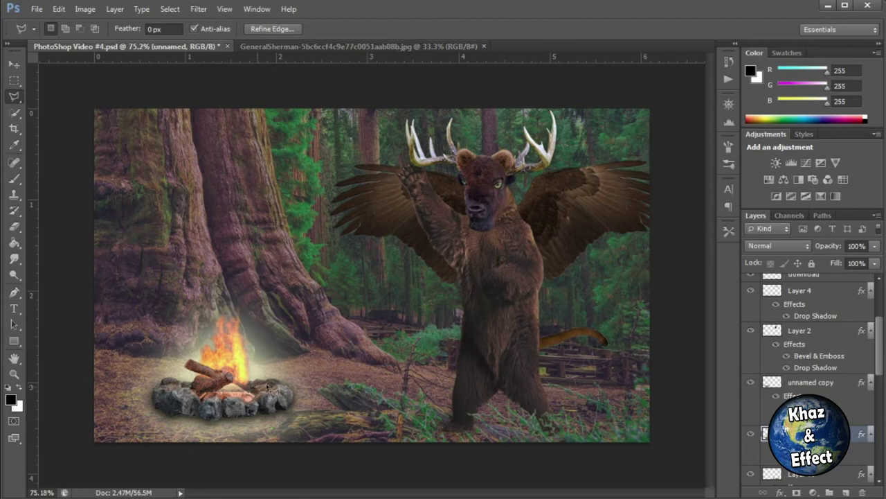
# - Outline the bonfire's stone ring with the Polygonal Lasso, rasterize the original bonfire layer, and delete the outlined area
pyautogui.click(154, 383)
pyautogui.press('Delete')
pyautogui.press('Return')
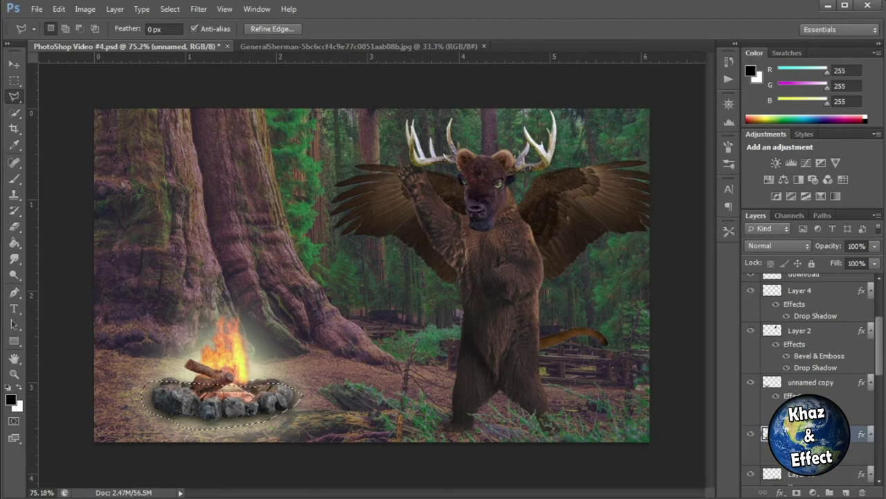
pyautogui.rightClick(824, 433)
pyautogui.click(665, 131)
pyautogui.press('Delete')
pyautogui.hotkey('ctrl', 'd')
# - Undo the last edits back to the stone ring selection and delete the selected area from the original bonfire layer again
pyautogui.hotkey('ctrl', 'alt', 'z')
pyautogui.hotkey('ctrl', 'alt', 'z')
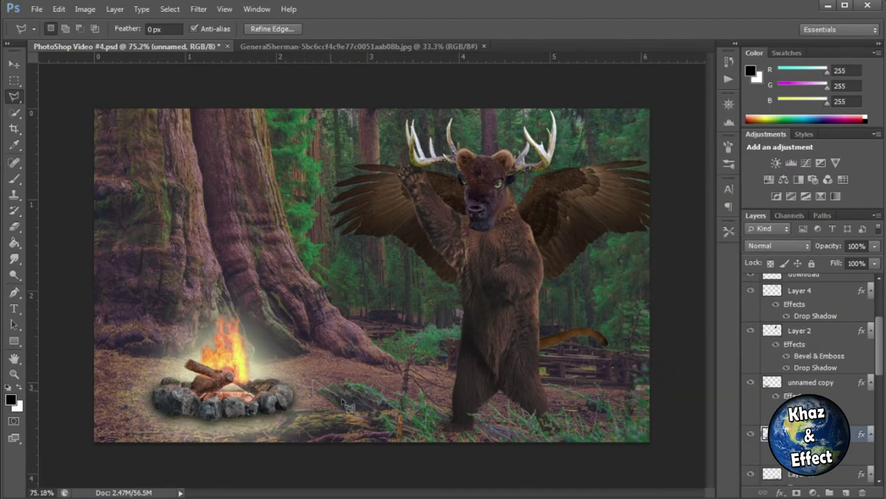
pyautogui.hotkey('ctrl', 'alt', 'z')
pyautogui.hotkey('ctrl', 'alt', 'z')
pyautogui.click(811, 433)
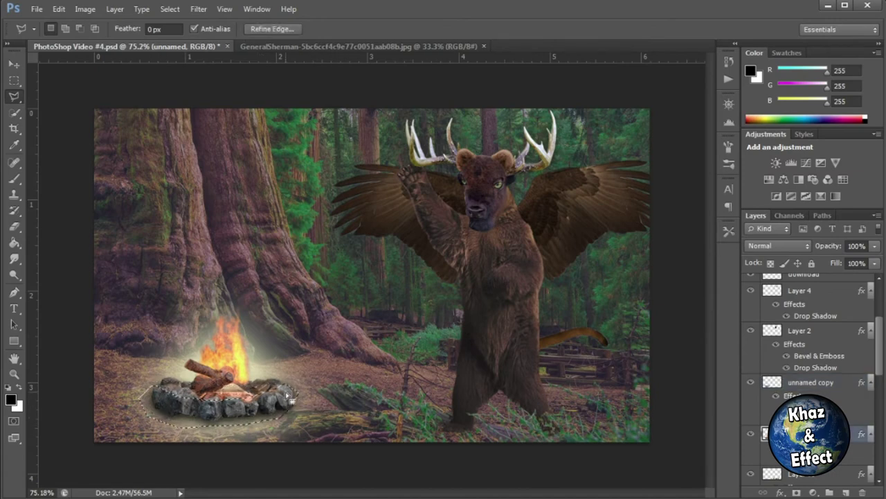
pyautogui.press('Delete')
pyautogui.hotkey('ctrl', 'd')
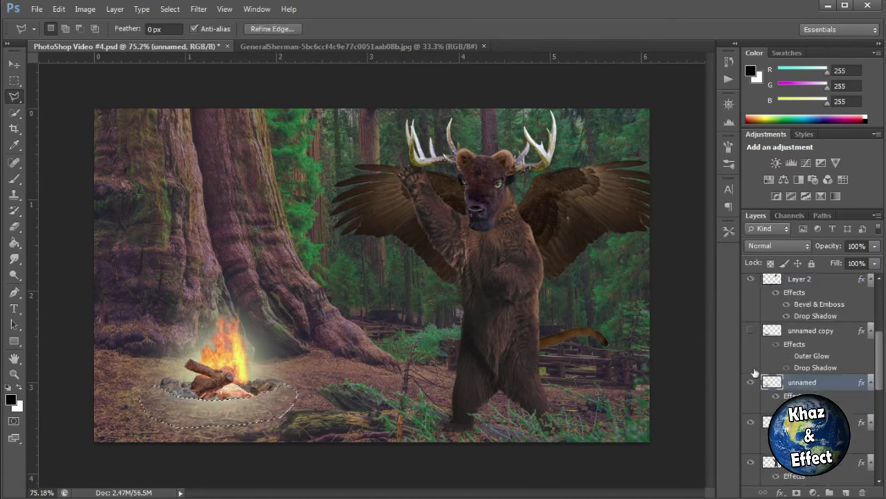
# - Erase leftovers around the stone ring on the original bonfire layer with a 27 px Eraser, select the bonfire copy, and clear the selection
pyautogui.click(299, 424)
pyautogui.click(14, 227)
pyautogui.scroll(5, 195, 379)
pyautogui.click(64, 29)
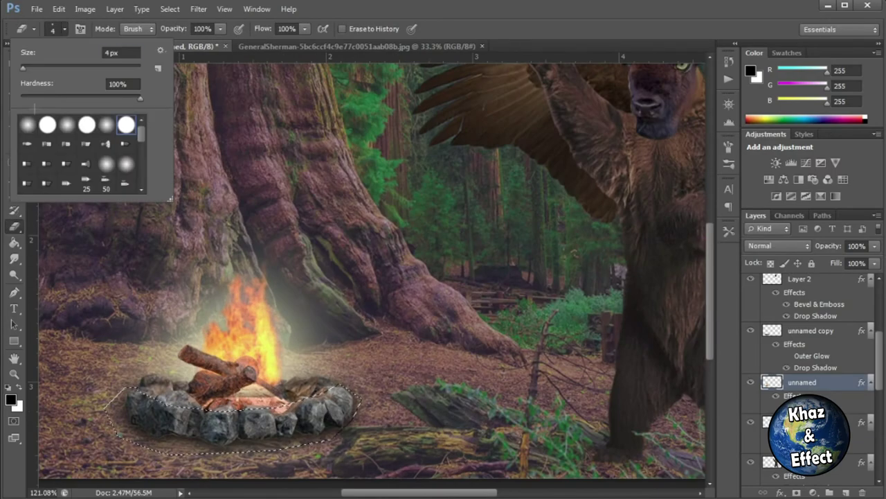
pyautogui.moveTo(21, 69); pyautogui.dragTo(25, 69)
pyautogui.click(132, 441)
pyautogui.click(811, 330)
pyautogui.hotkey('ctrl', 'd')
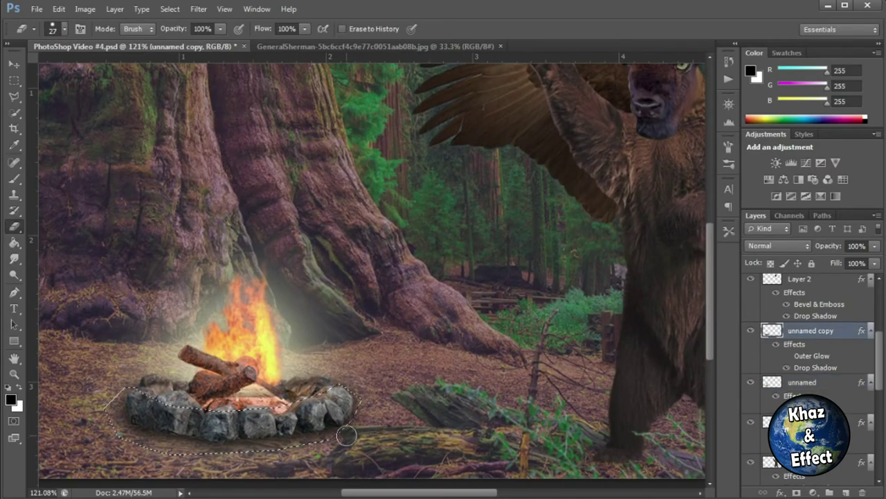
pyautogui.press('m')
pyautogui.click(255, 243)
pyautogui.press('Return')
pyautogui.scroll(-7, 473, 307)
pyautogui.scroll(2, 558, 257)
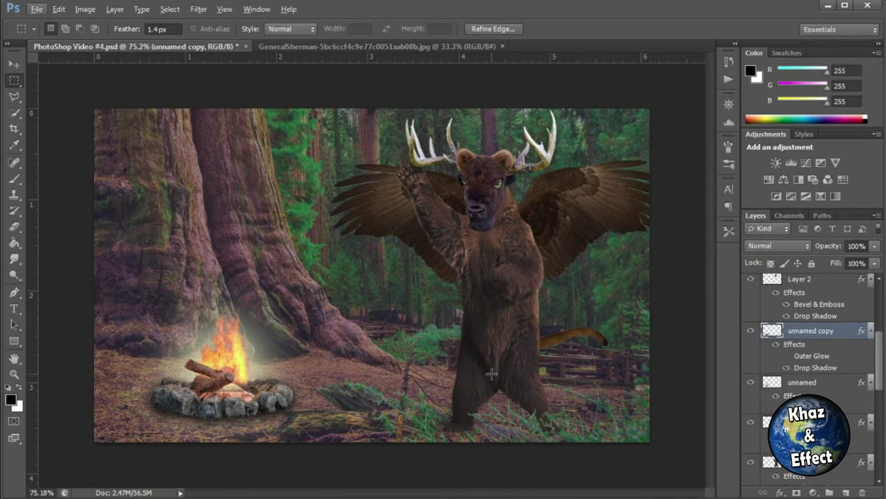
# - Switch to the browser and search Google Images for "American flag tapestry"
pyautogui.click(107, 497)
pyautogui.tripleClick(174, 60)
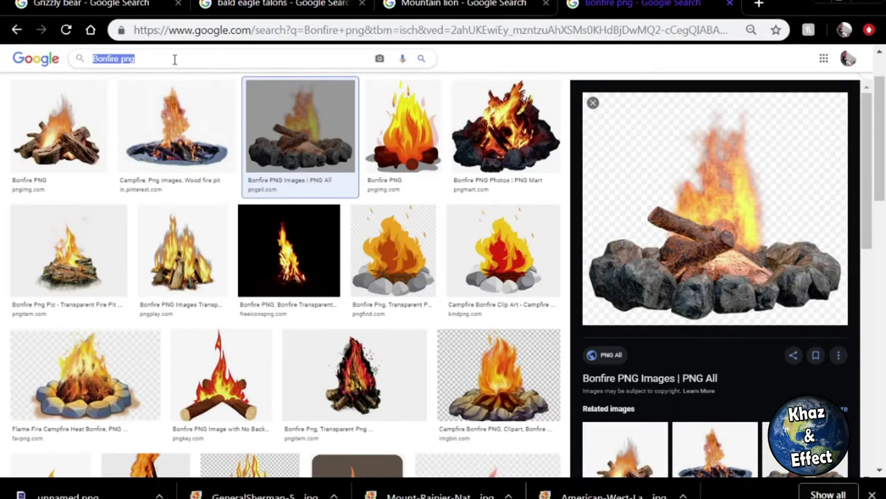
pyautogui.write('American flag haninging')
pyautogui.press('Return')
pyautogui.moveTo(182, 68); pyautogui.dragTo(146, 67)
pyautogui.write('tapestry')
pyautogui.press('Return')
# - Filter the flag tapestry results to large images and save the vintage American flag tapestry picture
pyautogui.scroll(-9, 220, 170)
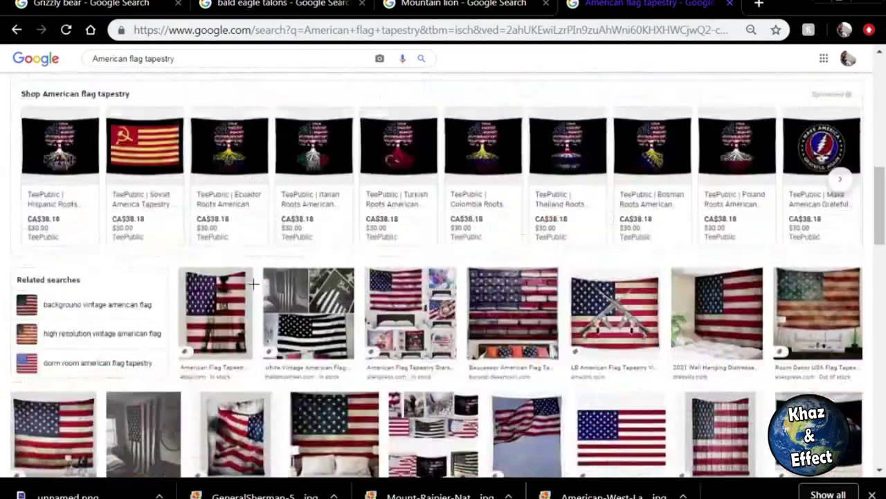
pyautogui.scroll(9, 254, 284)
pyautogui.click(411, 95)
pyautogui.click(91, 112)
pyautogui.click(99, 148)
pyautogui.scroll(-2, 352, 141)
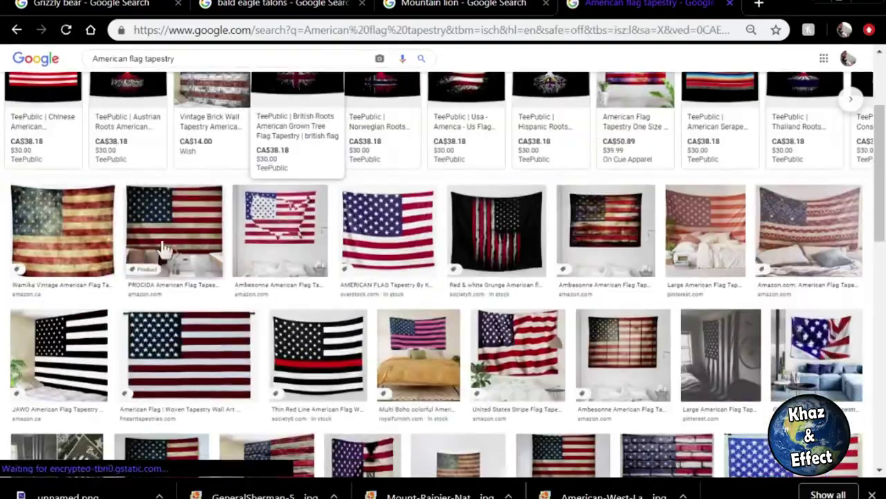
pyautogui.click(62, 229)
pyautogui.rightClick(666, 225)
pyautogui.click(713, 365)
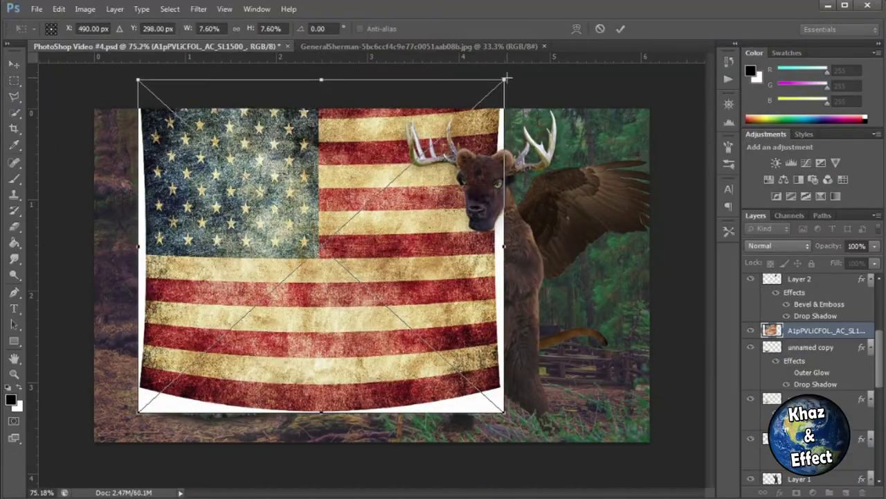
# - Scale the placed flag image down over the redwood trunk above the bonfire and move its layer below the creature's layers
pyautogui.moveTo(504, 416); pyautogui.dragTo(269, 285)
pyautogui.press('Return')
pyautogui.moveTo(809, 330); pyautogui.dragTo(809, 465)
pyautogui.scroll(-3, 809, 415)
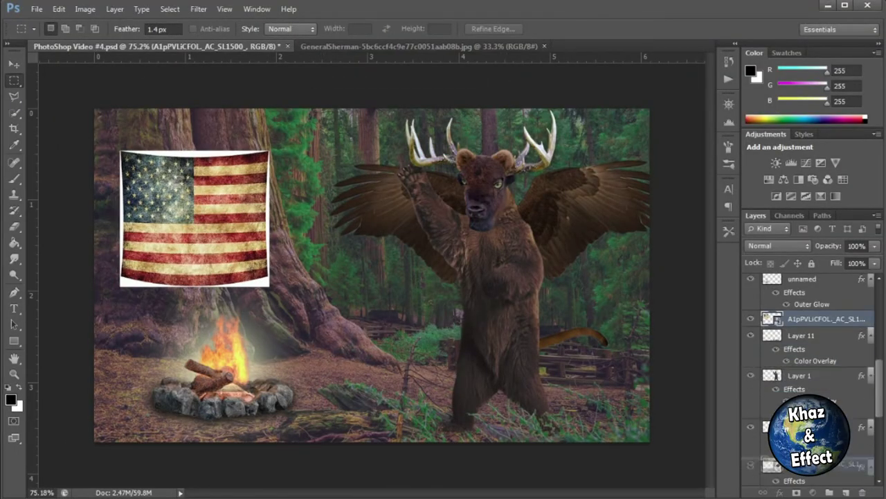
pyautogui.scroll(-5, 809, 463)
pyautogui.moveTo(809, 301); pyautogui.dragTo(809, 477)
# - Remove the white background around the flag with the Quick Selection tool and nudge the flag slightly up and to the left
pyautogui.click(15, 112)
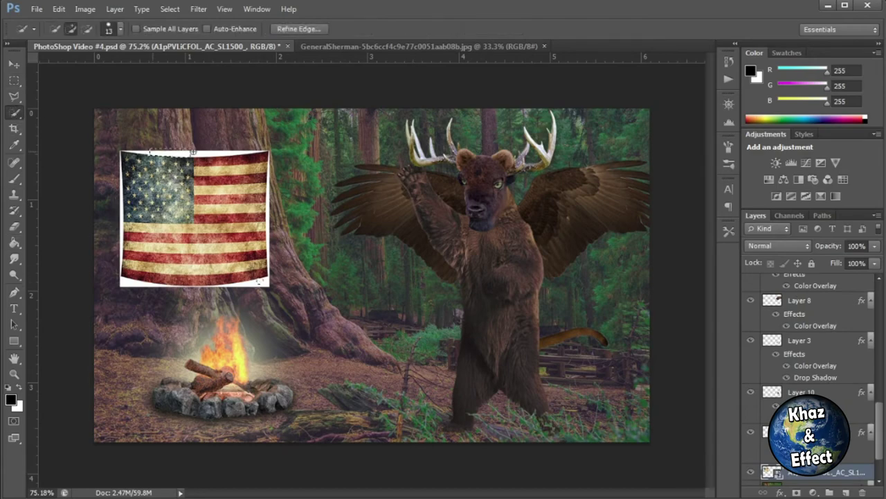
pyautogui.press('v')
pyautogui.moveTo(180, 226); pyautogui.dragTo(172, 221)
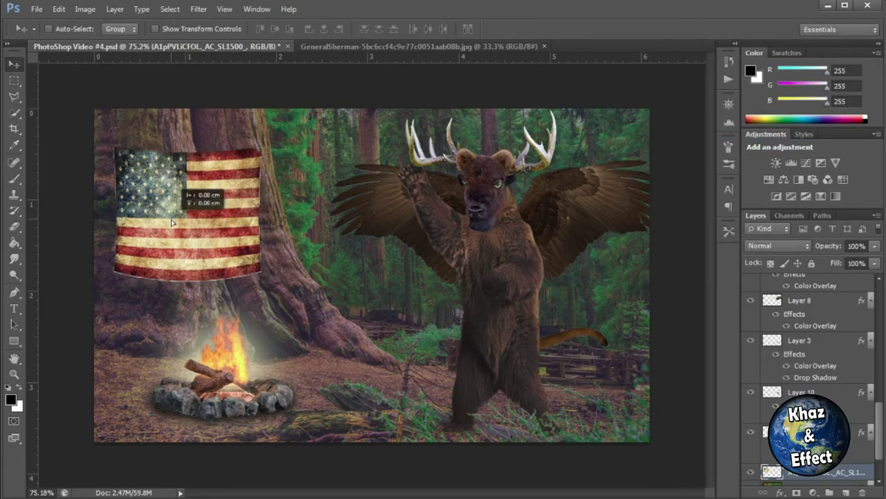
# - Distort the flag's corners and warp its shape so it hangs against the redwood trunk
pyautogui.hotkey('ctrl', 't')
pyautogui.rightClick(191, 209)
pyautogui.click(225, 284)
pyautogui.moveTo(264, 145); pyautogui.dragTo(264, 136)
pyautogui.moveTo(115, 145); pyautogui.dragTo(113, 147)
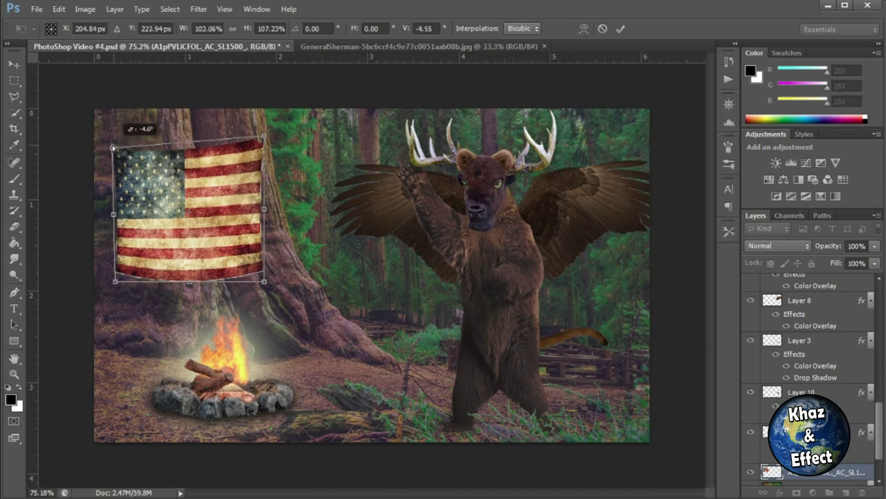
pyautogui.moveTo(184, 287); pyautogui.dragTo(173, 310)
pyautogui.rightClick(194, 295)
pyautogui.click(221, 323)
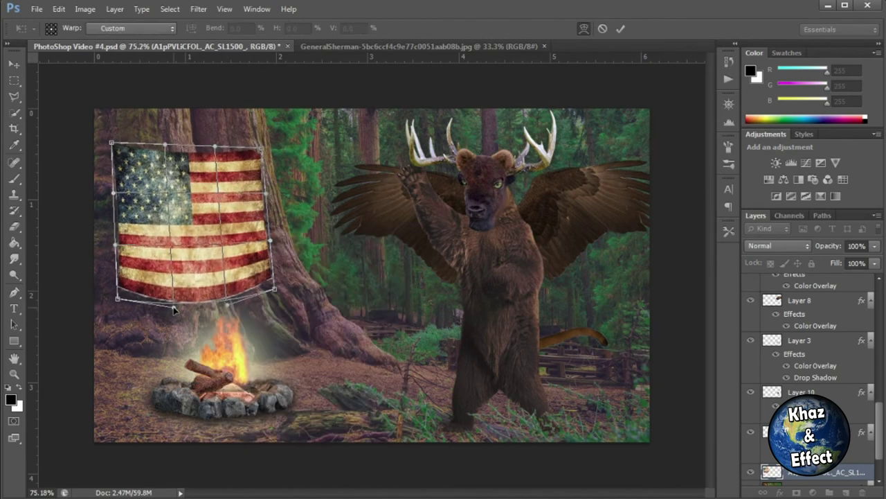
pyautogui.press('Return')
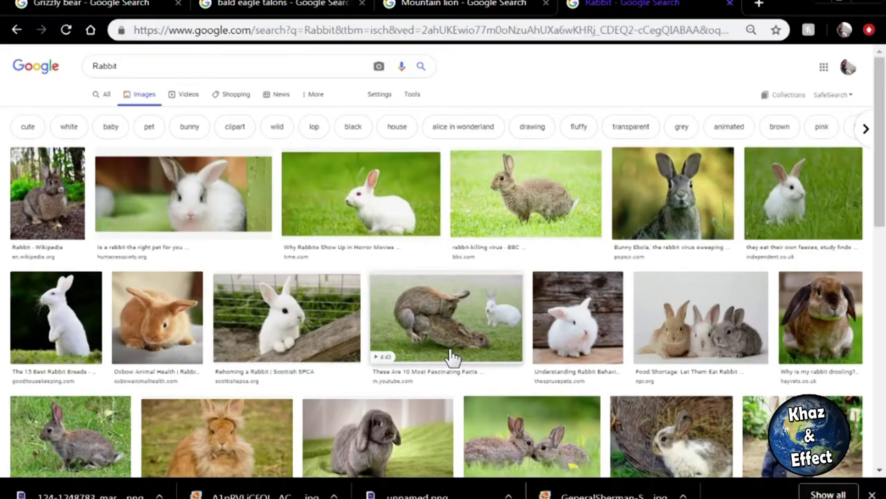
# - Search Google Images for "Walking stick png" and preview the black walking cane with the round knob
pyautogui.tripleClick(194, 66)
pyautogui.write('Staff')
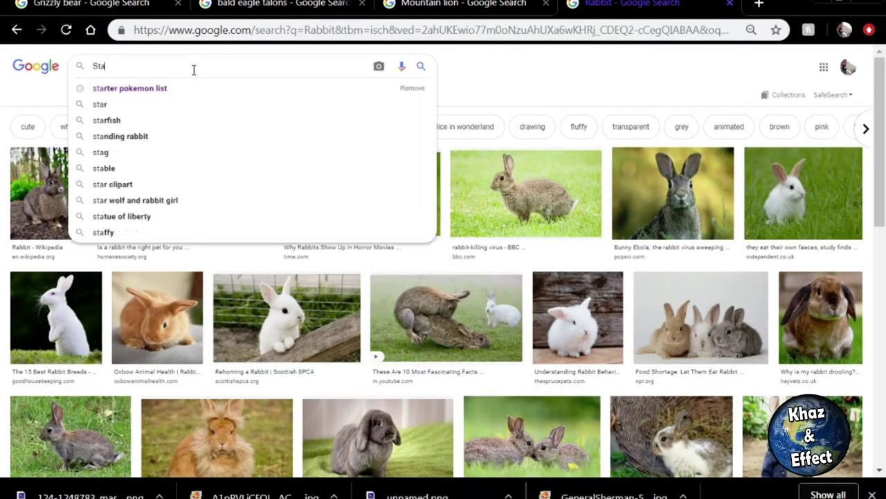
pyautogui.press('BackSpace')
pyautogui.press('BackSpace')
pyautogui.press('BackSpace')
pyautogui.write('Walking stick png')
pyautogui.press('Return')
pyautogui.scroll(-9, 339, 279)
pyautogui.click(416, 388)
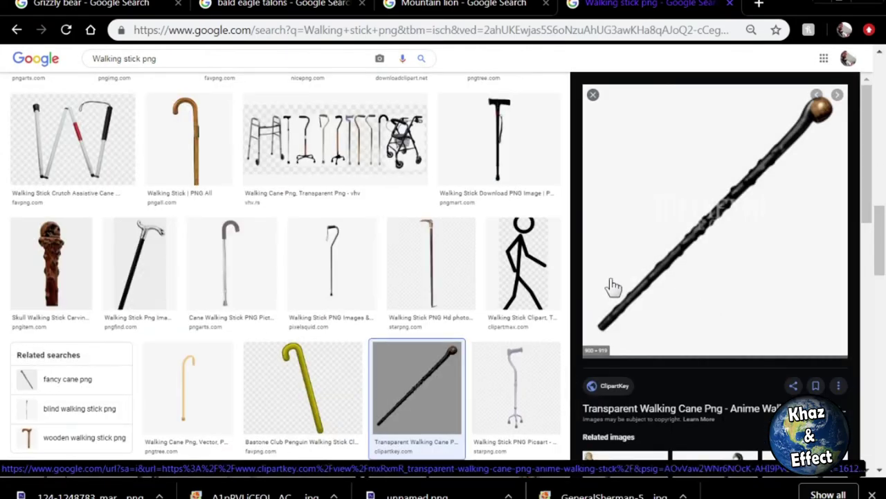
# - Search Google Images for "wizard staff png" and filter the results to large images
pyautogui.scroll(3, 338, 279)
pyautogui.moveTo(140, 59); pyautogui.dragTo(5, 63)
pyautogui.write('wizard staff')
pyautogui.press('Return')
pyautogui.click(411, 95)
pyautogui.click(101, 115)
pyautogui.click(105, 147)
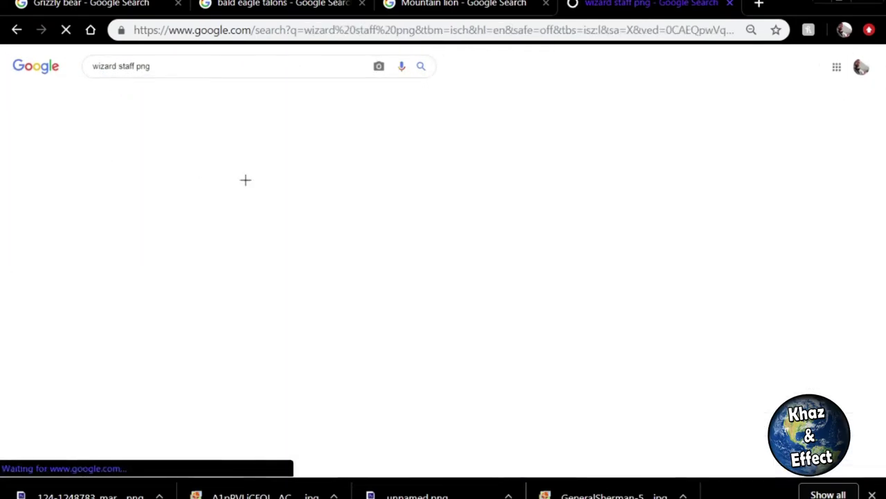
# - Open the brown wizard staff result from hiclipart.com and save its image
pyautogui.scroll(-2, 346, 254)
pyautogui.click(325, 377)
pyautogui.rightClick(663, 241)
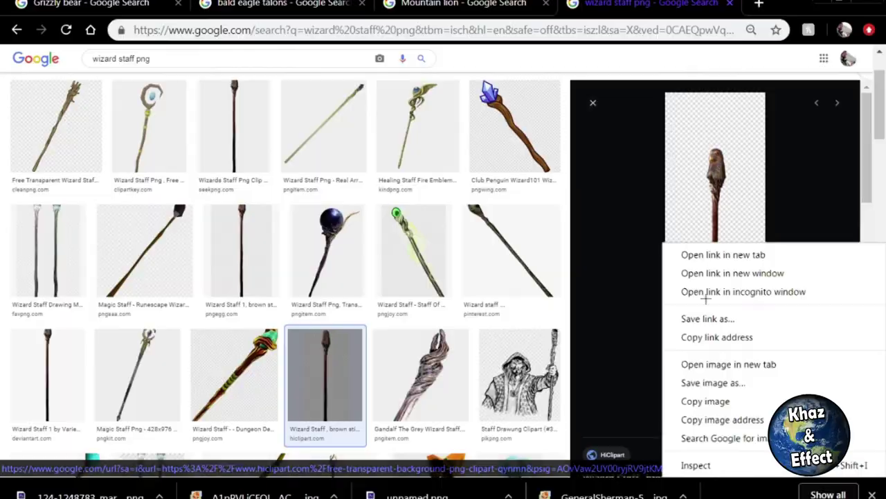
pyautogui.click(705, 401)
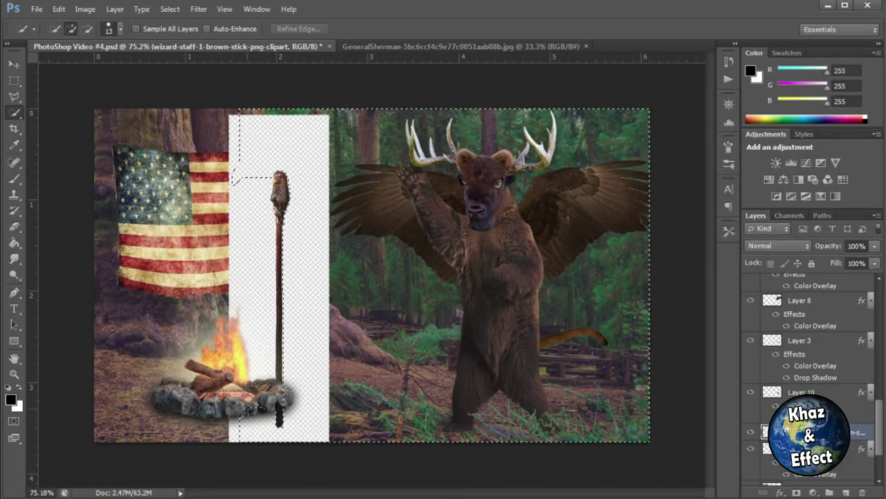
# - Rasterize the placed wizard staff layer, delete the selected checkered background around the staff, and clear the selection
pyautogui.hotkey('ctrl', 'z')
pyautogui.rightClick(804, 432)
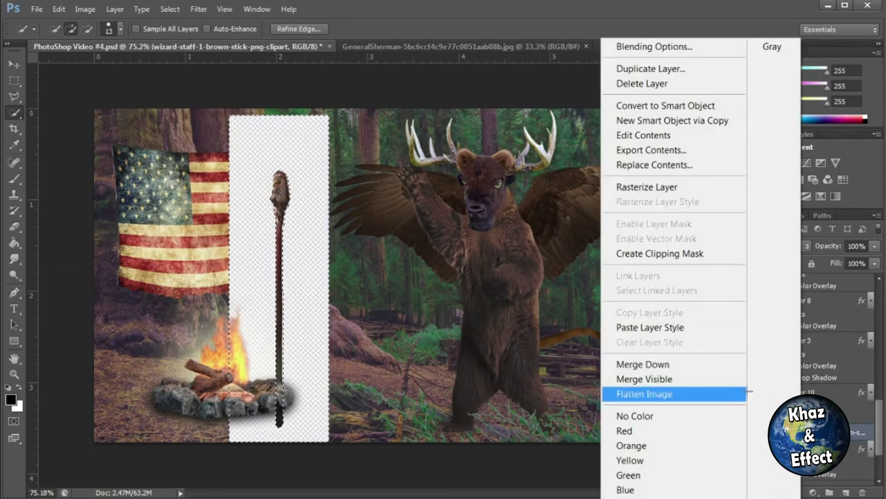
pyautogui.click(649, 186)
pyautogui.press('Delete')
pyautogui.hotkey('ctrl', 'd')
# - Move the staff in front of the creature and rotate it about -48° so it lies diagonally across the body
pyautogui.press('v')
pyautogui.moveTo(372, 189); pyautogui.dragTo(404, 198)
pyautogui.moveTo(297, 219); pyautogui.dragTo(417, 225)
pyautogui.hotkey('ctrl', 't')
pyautogui.moveTo(433, 90); pyautogui.dragTo(307, 142)
pyautogui.moveTo(520, 291); pyautogui.dragTo(485, 267)
pyautogui.moveTo(297, 130); pyautogui.dragTo(281, 156)
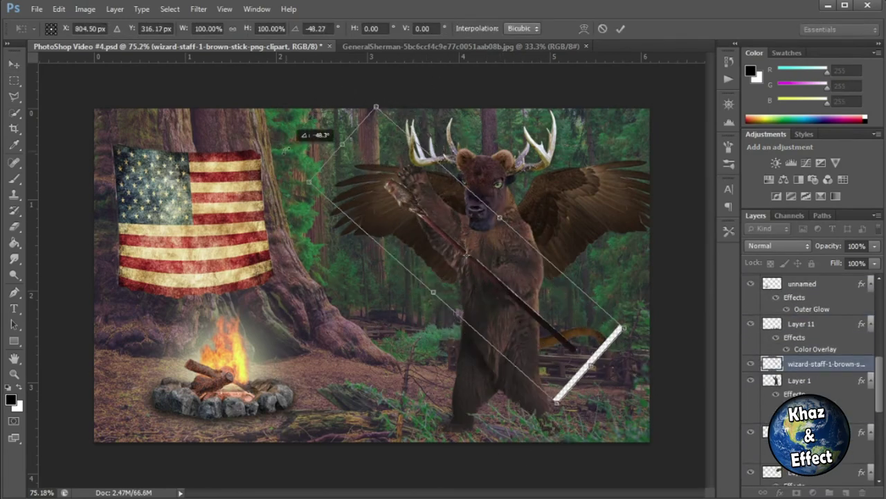
pyautogui.moveTo(552, 295); pyautogui.dragTo(554, 306)
pyautogui.click(15, 81)
pyautogui.press('Return')
# - Remove the leftover white strip near the staff's lower end and erase the white fringe along the staff with a 10 px Eraser
pyautogui.moveTo(540, 406); pyautogui.dragTo(590, 417)
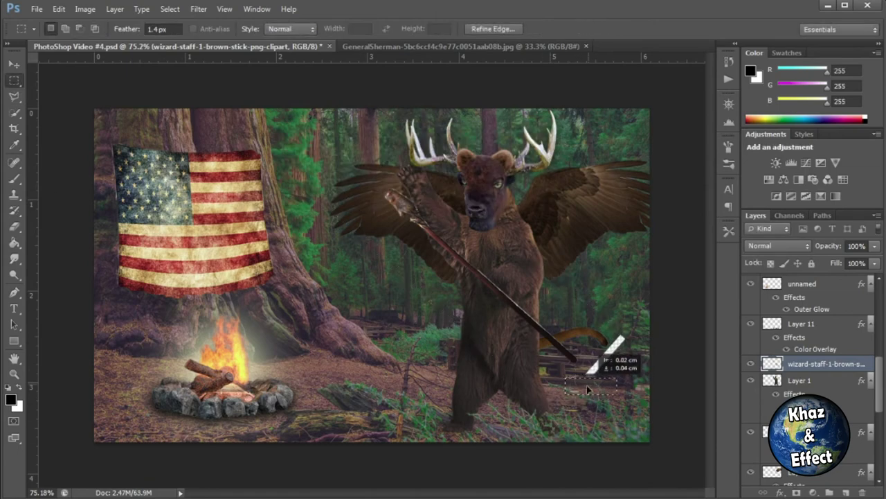
pyautogui.press('e')
pyautogui.scroll(4, 574, 326)
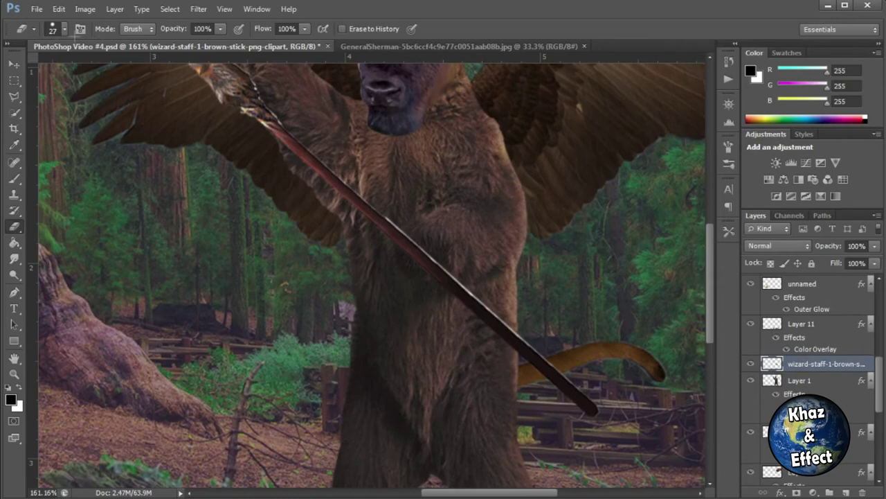
pyautogui.click(65, 29)
pyautogui.write('10')
pyautogui.press('Return')
pyautogui.scroll(5, 616, 392)
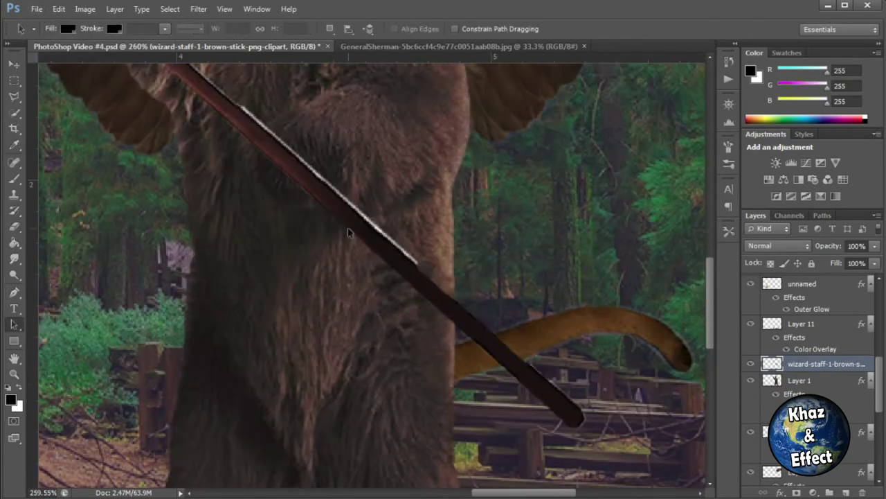
pyautogui.scroll(-10, 410, 399)
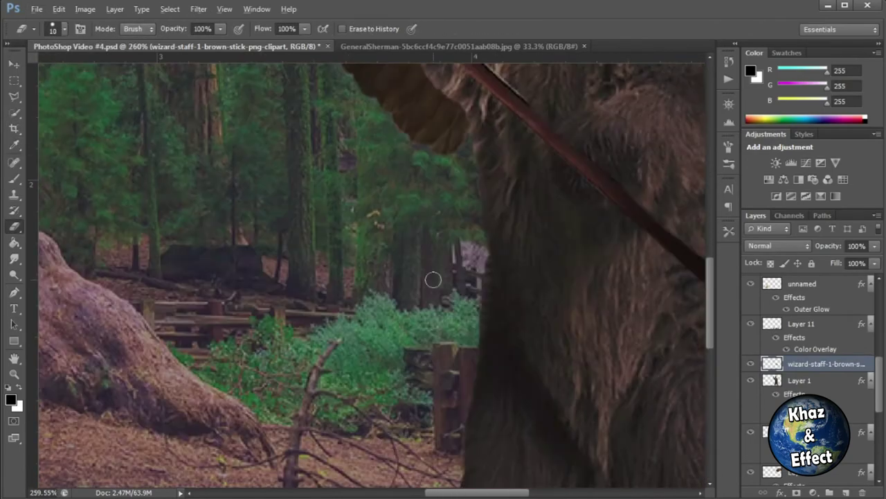
pyautogui.scroll(10, 586, 395)
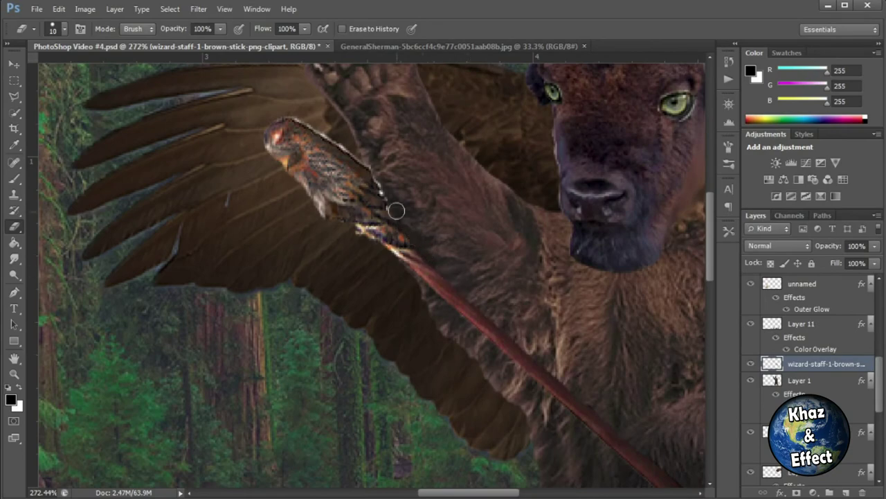
pyautogui.moveTo(321, 128); pyautogui.dragTo(371, 166)
# - Add an Outer Glow with reduced opacity and a Drop Shadow to the wizard staff layer
pyautogui.scroll(-10, 626, 253)
pyautogui.doubleClick(772, 363)
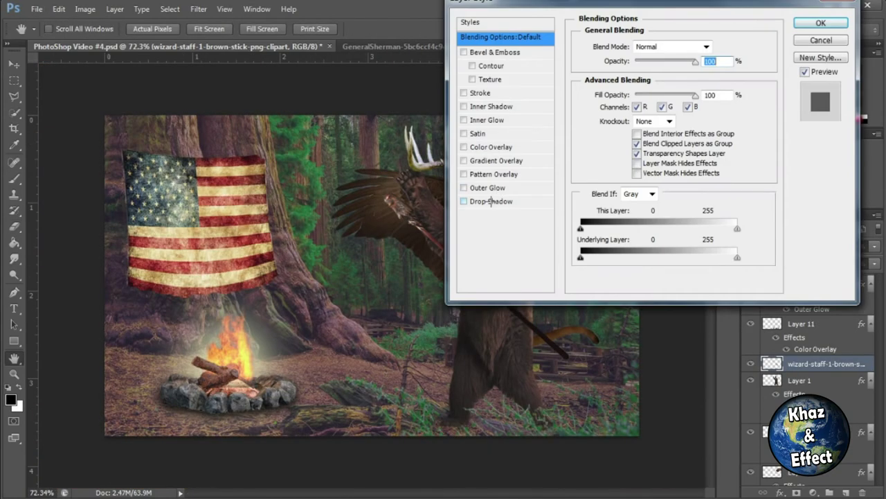
pyautogui.click(488, 187)
pyautogui.moveTo(674, 62); pyautogui.dragTo(661, 62)
pyautogui.click(496, 201)
pyautogui.click(820, 23)
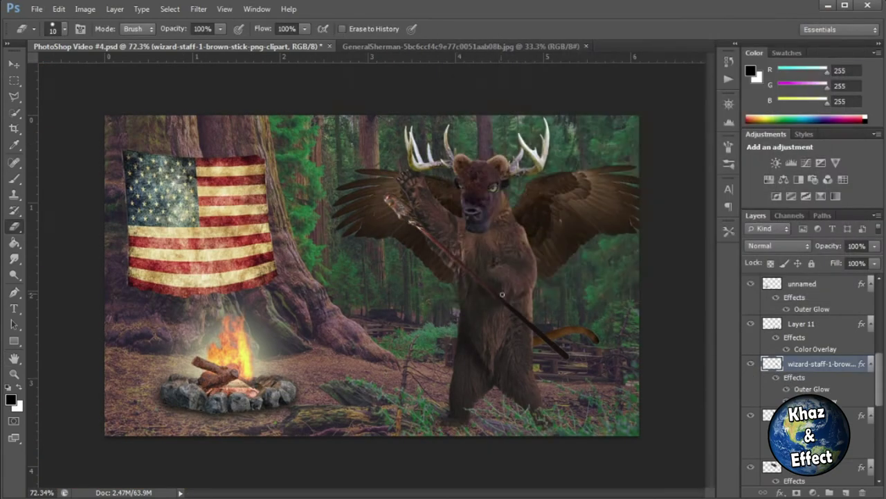
# - Erase the section of the staff that crosses the creature's lower paw so the paw appears to hold it
pyautogui.scroll(14, 516, 298)
pyautogui.scroll(-4, 434, 266)
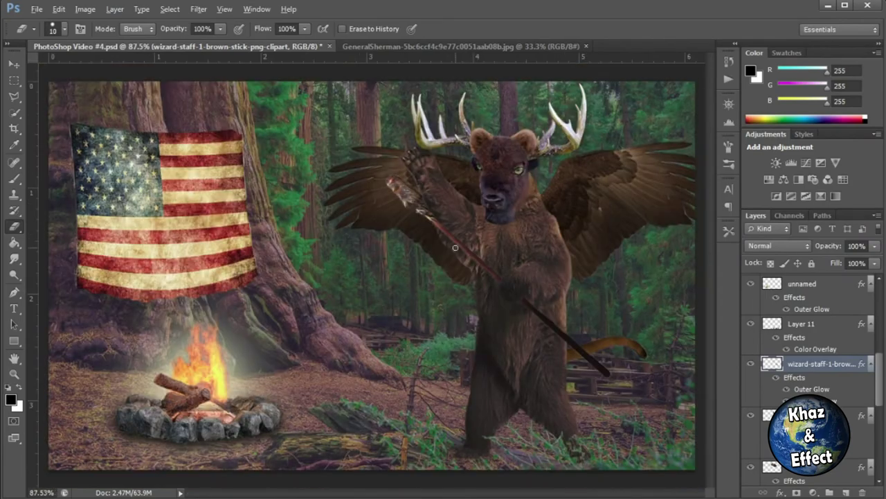
# - Switch to the browser and search Google Images for "Bucket of corn"
pyautogui.hotkey('alt', 'Tab')
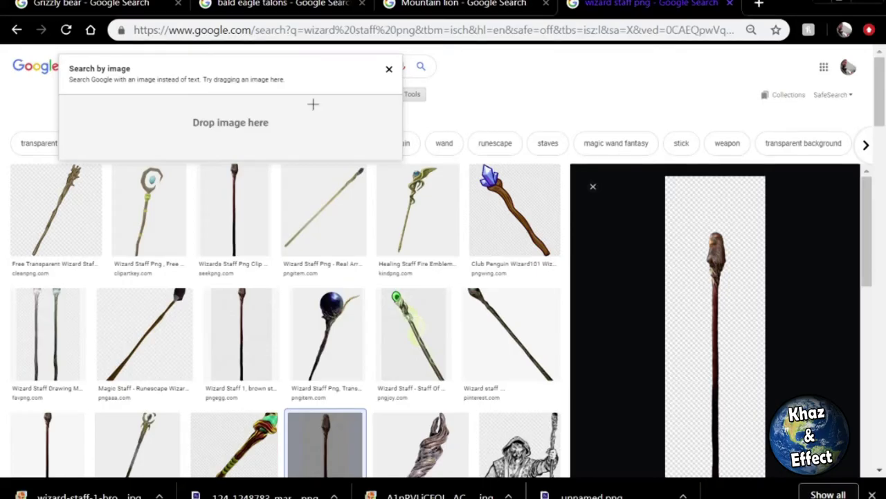
pyautogui.tripleClick(309, 65)
pyautogui.write('Bucket of corn')
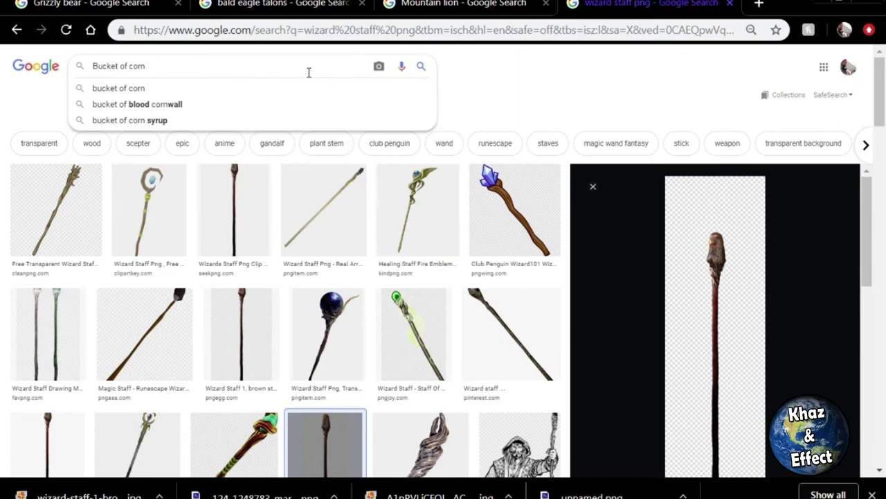
pyautogui.press('Return')
# - Search Google Images for "Beer cooler png" and save the blue Igloo party bucket cooler image
pyautogui.tripleClick(303, 66)
pyautogui.write('Beer cooler png')
pyautogui.press('Return')
pyautogui.click(488, 149)
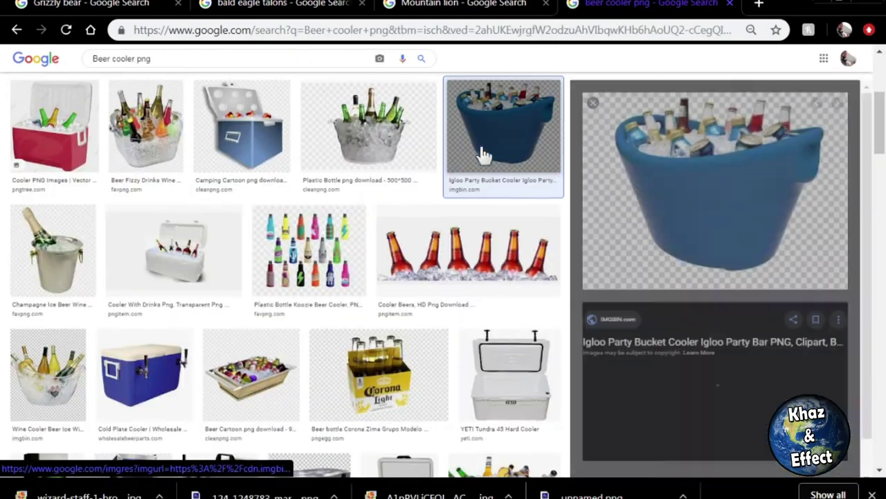
pyautogui.rightClick(667, 173)
pyautogui.click(713, 311)
pyautogui.scroll(1, 208, 380)
# - Open another cooler picture further down the results and save its image as well
pyautogui.scroll(-9, 221, 347)
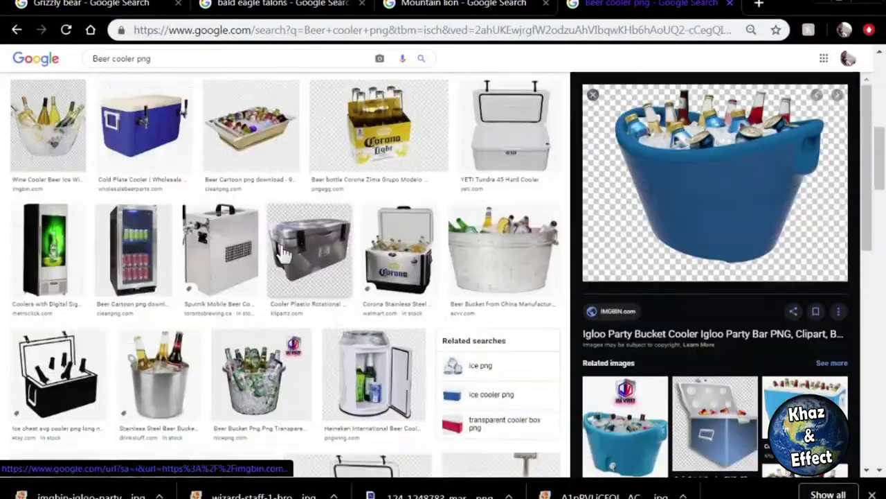
pyautogui.click(265, 270)
pyautogui.rightClick(664, 222)
pyautogui.click(713, 362)
pyautogui.press('Return')
pyautogui.scroll(-5, 171, 392)
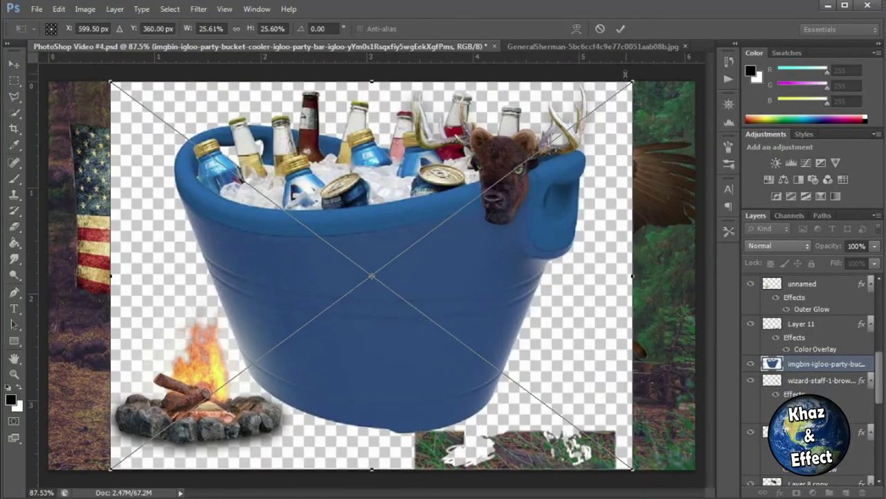
# - In Photoshop, shrink the placed bucket cooler image and position it between the bonfire and the creature
pyautogui.moveTo(625, 89); pyautogui.dragTo(291, 356)
pyautogui.moveTo(201, 415); pyautogui.dragTo(351, 385)
pyautogui.moveTo(431, 314); pyautogui.dragTo(370, 368)
pyautogui.moveTo(328, 396); pyautogui.dragTo(346, 359)
pyautogui.press('Return')
# - Trace the bucket cooler's outline with the Magnetic Lasso and remove its checkered background
pyautogui.scroll(14, 305, 350)
pyautogui.click(14, 113)
pyautogui.scroll(-1, 249, 346)
pyautogui.moveTo(249, 353); pyautogui.dragTo(596, 255)
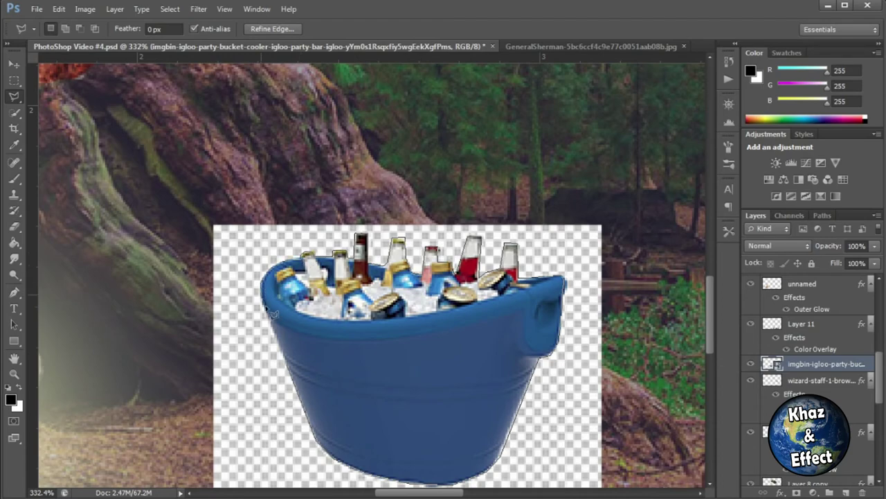
pyautogui.press('Delete')
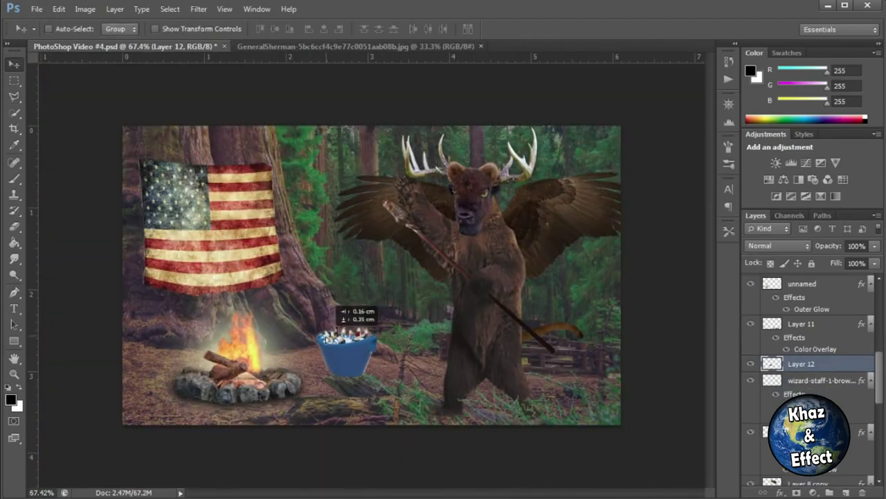
# - Scale the bucket cooler to about 78%, set it by the tree roots, and clean up its edges with a 10 px Eraser
pyautogui.hotkey('ctrl', 't')
pyautogui.moveTo(359, 336)
pyautogui.mouseDown()
pyautogui.moveTo(341, 348)
pyautogui.moveTo(341, 338)
pyautogui.mouseUp()
pyautogui.scroll(7, 352, 314)
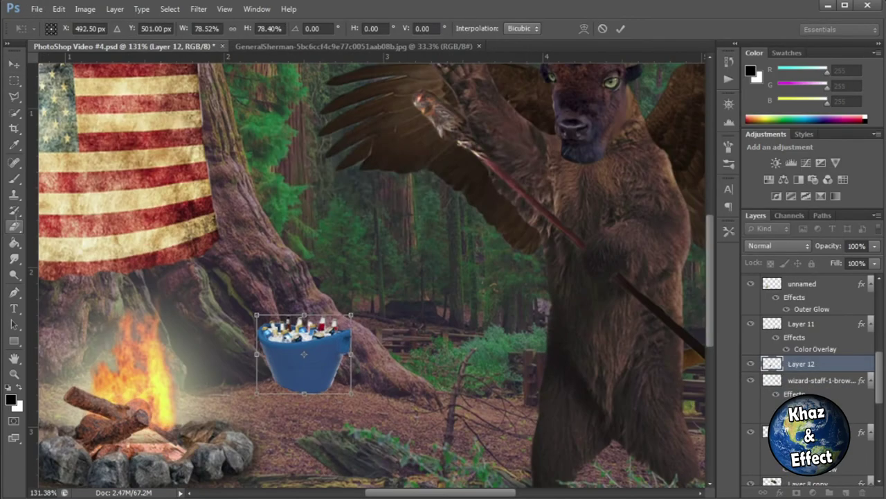
pyautogui.click(14, 227)
pyautogui.click(352, 192)
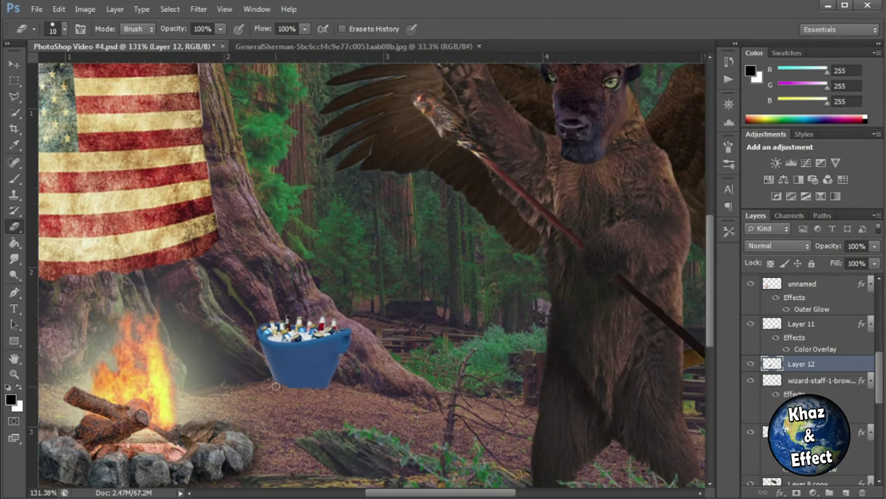
pyautogui.scroll(-9, 276, 386)
pyautogui.scroll(4, 377, 357)
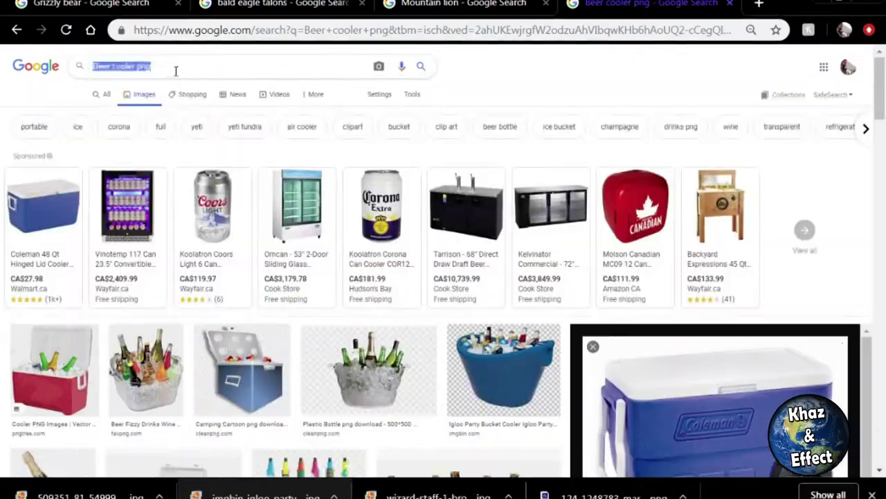
# - Switch to the browser and search Google Images for "Fireworks png"
pyautogui.write('Fireworks png')
pyautogui.press('Return')
pyautogui.scroll(-10, 265, 262)
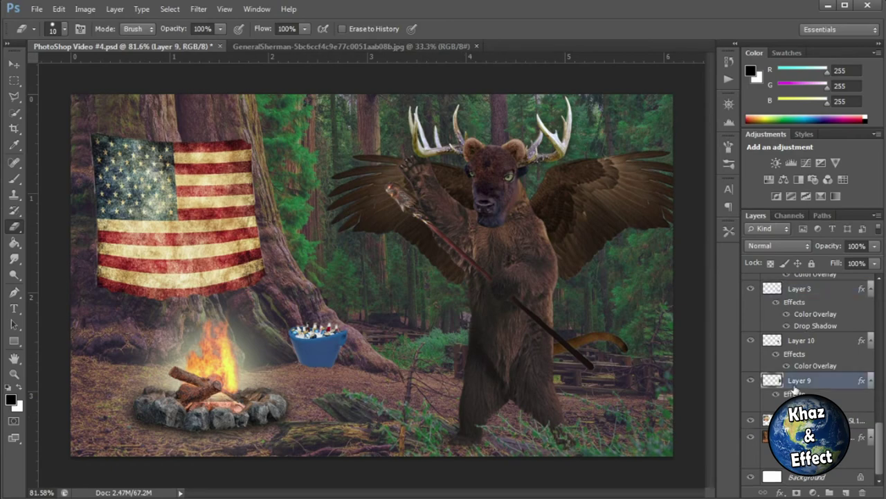
# - Try nudging the bucket cooler beside the tree roots and undo the move
pyautogui.scroll(5, 794, 377)
pyautogui.click(13, 65)
pyautogui.moveTo(290, 321); pyautogui.dragTo(308, 280)
pyautogui.scroll(3, 802, 312)
pyautogui.click(801, 282)
pyautogui.moveTo(422, 325)
pyautogui.mouseDown()
pyautogui.moveTo(390, 305)
pyautogui.moveTo(420, 321)
pyautogui.mouseUp()
pyautogui.click(58, 9)
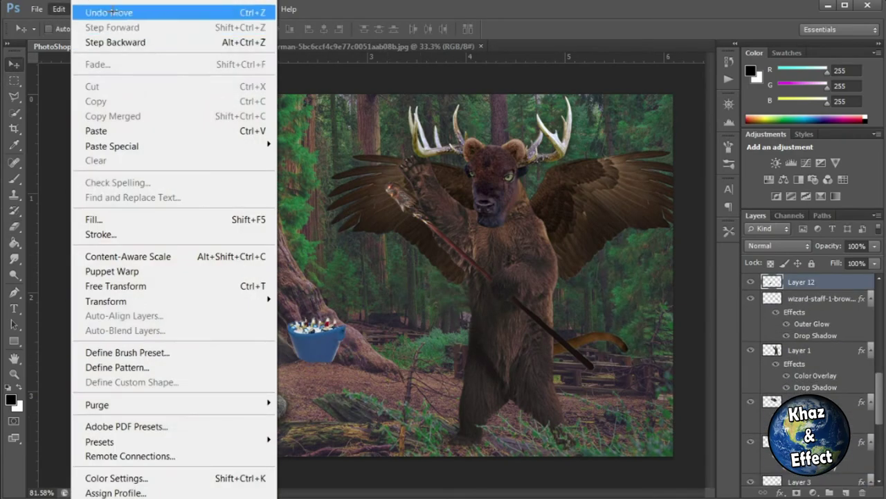
pyautogui.click(109, 12)
# - Add a Color Overlay with a newly picked color and reduced opacity to the bucket cooler layer
pyautogui.doubleClick(774, 286)
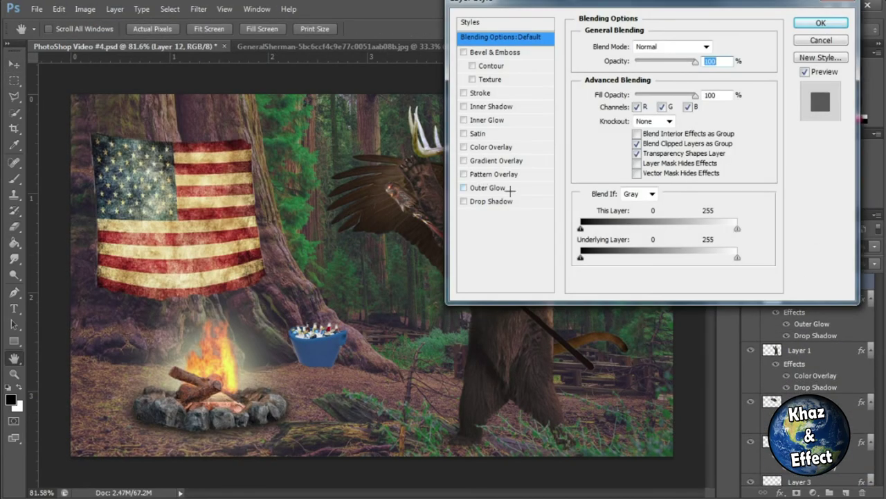
pyautogui.click(509, 147)
pyautogui.click(721, 47)
pyautogui.click(428, 312)
pyautogui.click(722, 148)
pyautogui.moveTo(689, 62); pyautogui.dragTo(641, 69)
pyautogui.press('Return')
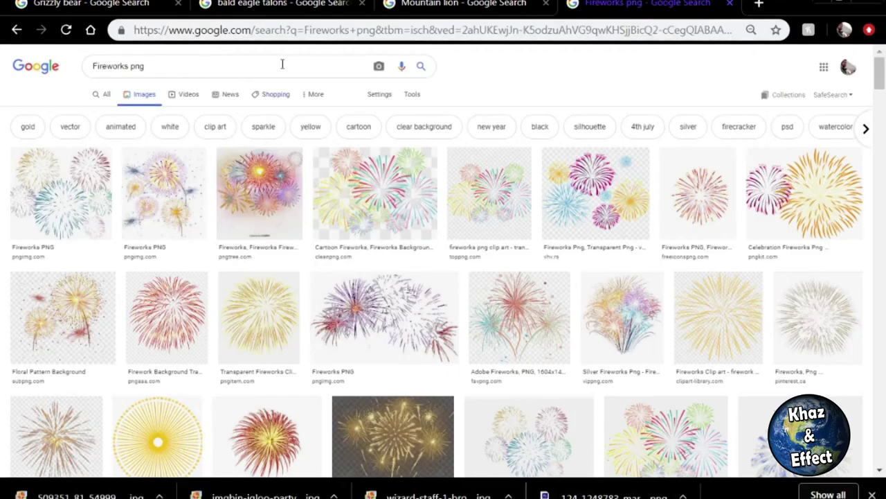
# - Switch to the browser, search Google Images for "Rabbit png", and save the image of a brown rabbit
pyautogui.click(178, 70)
pyautogui.write('Rabbit png')
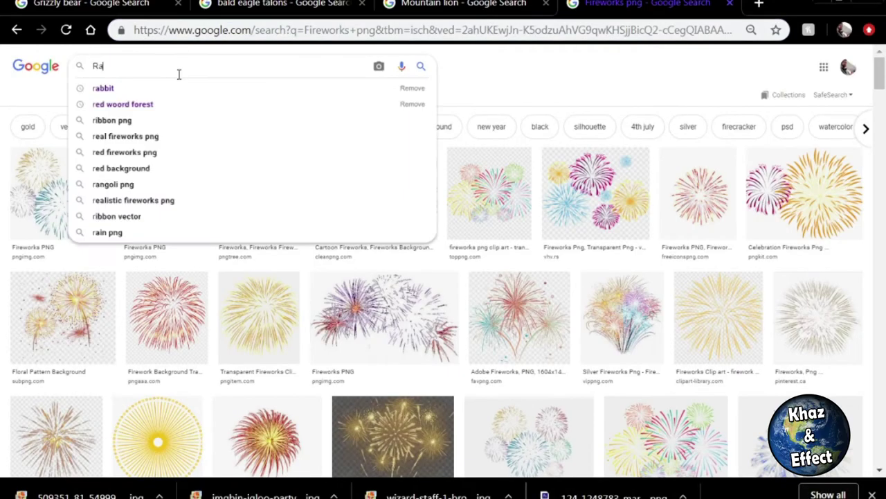
pyautogui.press('Return')
pyautogui.click(228, 125)
pyautogui.rightClick(674, 240)
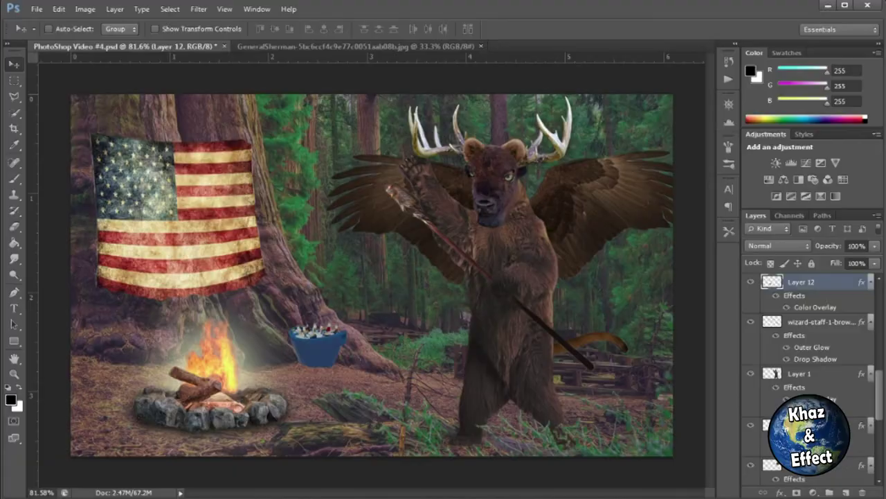
# - Shrink the placed rabbit to about 0.62%, tilt it -5.57°, and put it on the ground left of the bonfire
pyautogui.moveTo(395, 336); pyautogui.dragTo(340, 352)
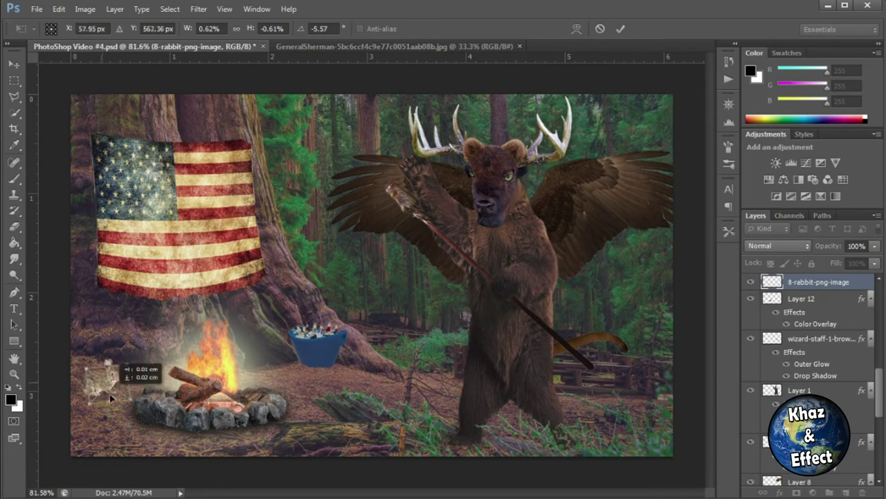
pyautogui.moveTo(137, 394); pyautogui.dragTo(137, 393)
pyautogui.press('Return')
# - Move the rabbit layer near the bottom of the layer stack and enlarge the rabbit to about 0.83% beside the bonfire stones
pyautogui.moveTo(819, 281); pyautogui.dragTo(818, 412)
pyautogui.hotkey('ctrl', 't')
pyautogui.moveTo(136, 394); pyautogui.dragTo(151, 382)
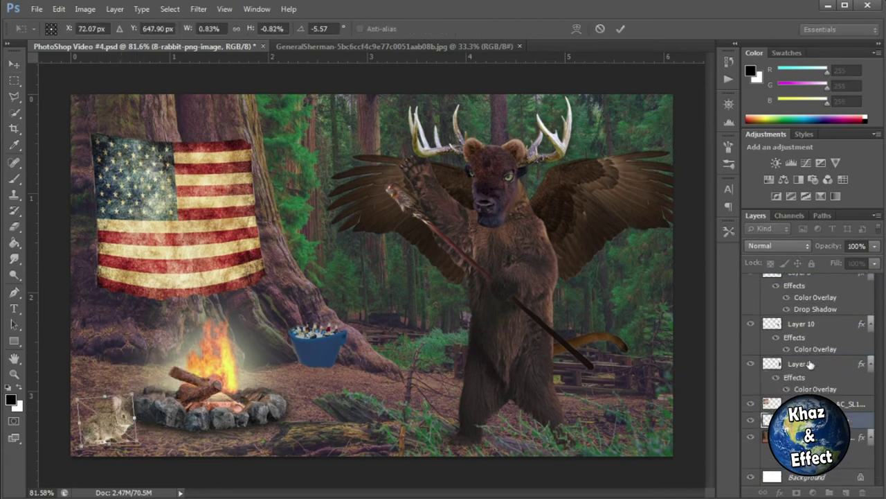
pyautogui.press('Return')
# - Enlarge the rabbit to about 1.07% and raise its layer to the top of the layer stack
pyautogui.moveTo(810, 419); pyautogui.dragTo(811, 317)
pyautogui.scroll(4, 809, 325)
pyautogui.moveTo(805, 483); pyautogui.dragTo(806, 283)
pyautogui.scroll(5, 806, 284)
pyautogui.hotkey('ctrl', 't')
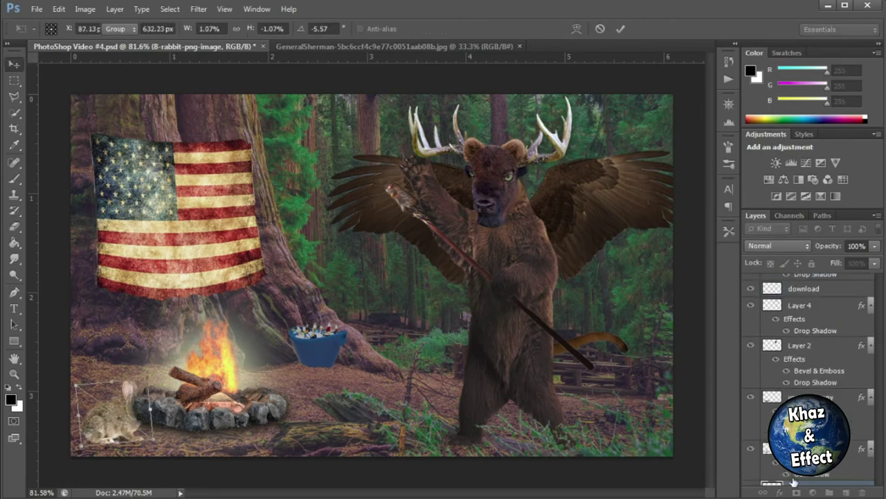
pyautogui.press('Return')
pyautogui.moveTo(794, 483); pyautogui.dragTo(801, 296)
pyautogui.scroll(5, 801, 304)
pyautogui.moveTo(801, 400); pyautogui.dragTo(803, 277)
# - Add a Drop Shadow with 50% opacity to the rabbit layer and fine-tune the rabbit's placement beside the bonfire
pyautogui.doubleClick(862, 281)
pyautogui.click(491, 201)
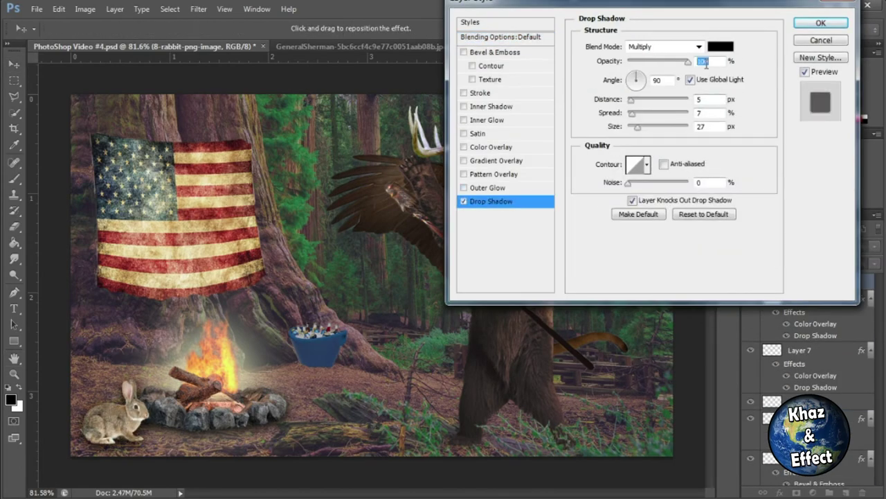
pyautogui.write('50')
pyautogui.press('Return')
pyautogui.moveTo(169, 359); pyautogui.dragTo(159, 357)
pyautogui.hotkey('ctrl', 't')
pyautogui.press('Return')
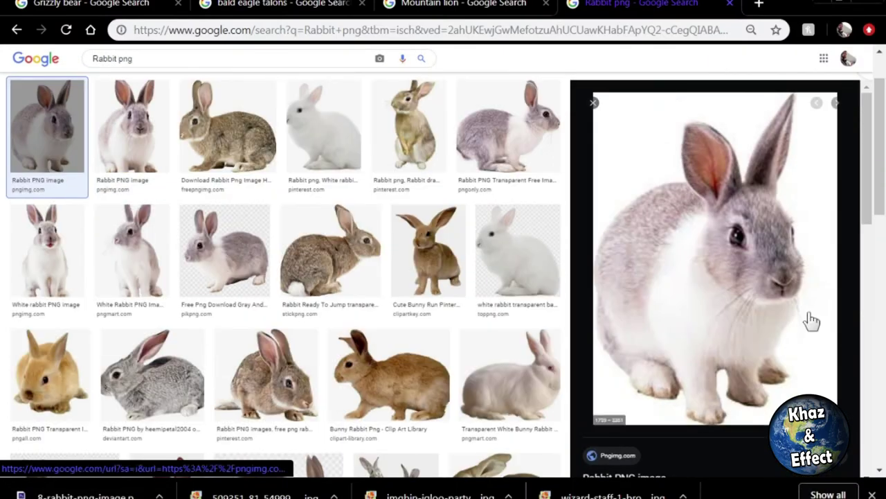
# - Get a second rabbit picture, mirror it, scale it to about 1.16%, and place it in front of the bucket cooler
pyautogui.click(225, 262)
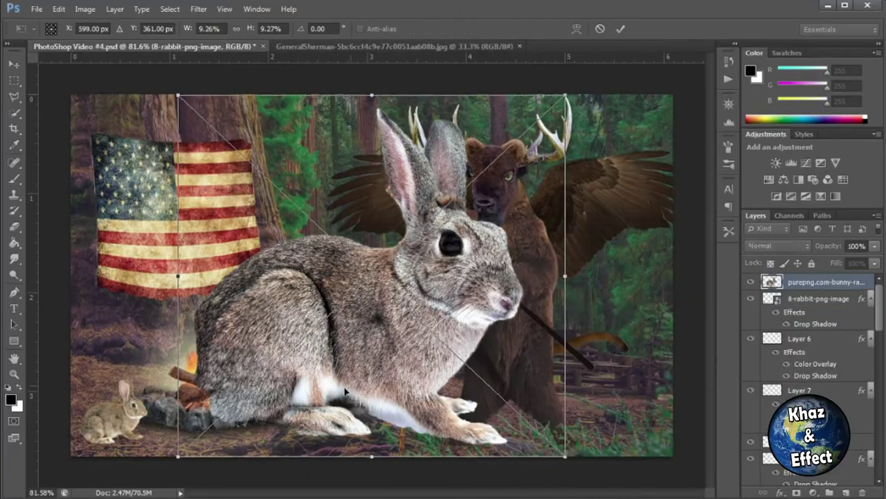
pyautogui.moveTo(524, 89); pyautogui.dragTo(253, 397)
pyautogui.press('Return')
pyautogui.moveTo(234, 428); pyautogui.dragTo(315, 378)
pyautogui.hotkey('ctrl', 't')
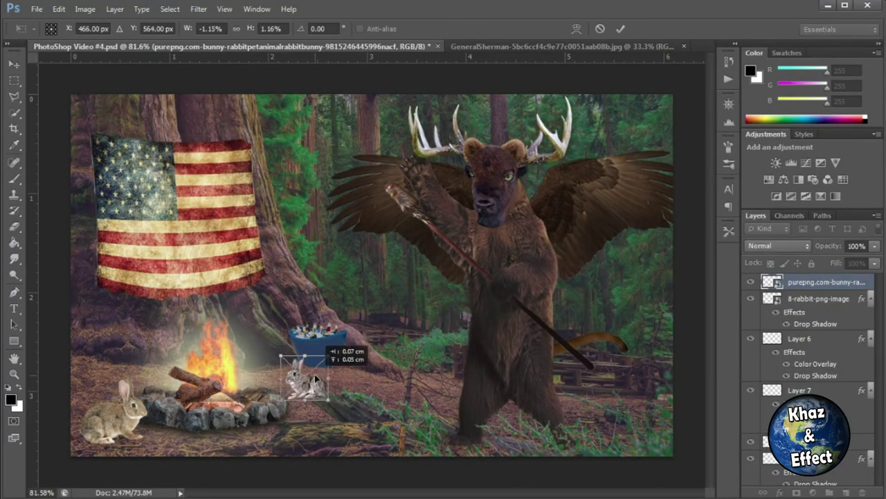
pyautogui.press('Return')
# - Add a Drop Shadow to the second rabbit's layer
pyautogui.doubleClick(799, 278)
pyautogui.click(492, 202)
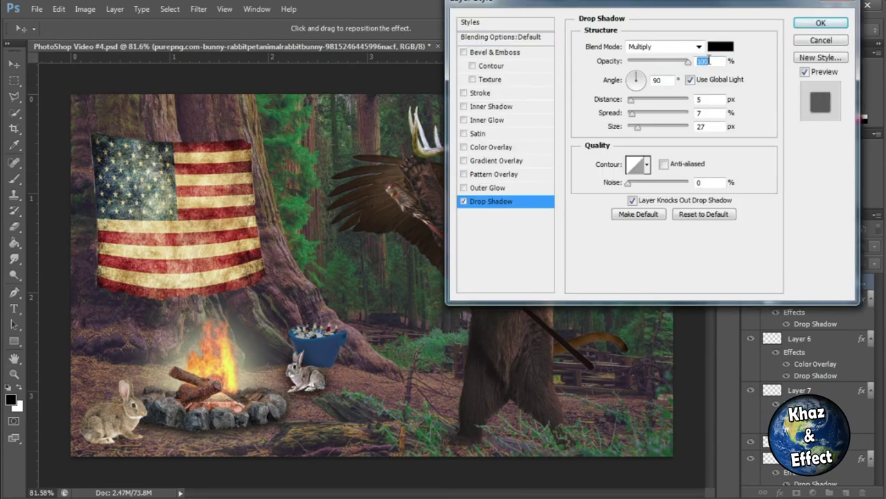
pyautogui.press('Return')
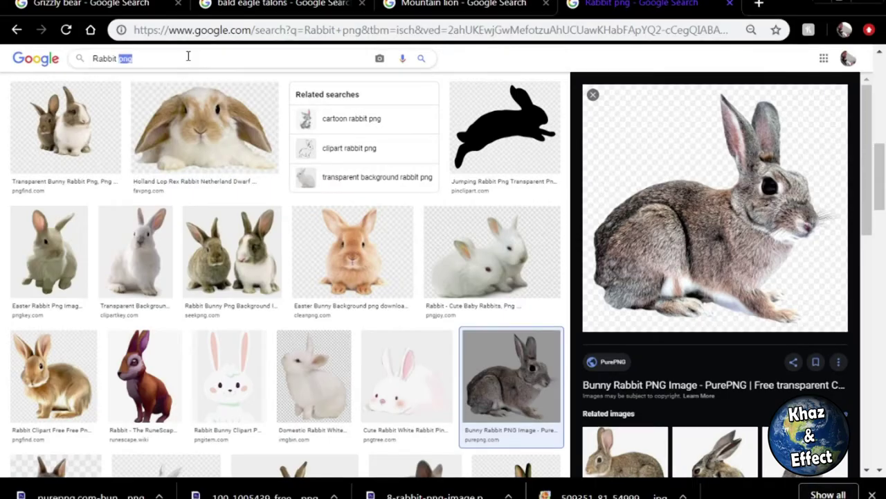
# - Switch to the browser, search Google Images for "racoon png", and save the upright sitting raccoon image
pyautogui.tripleClick(187, 55)
pyautogui.write('racoon')
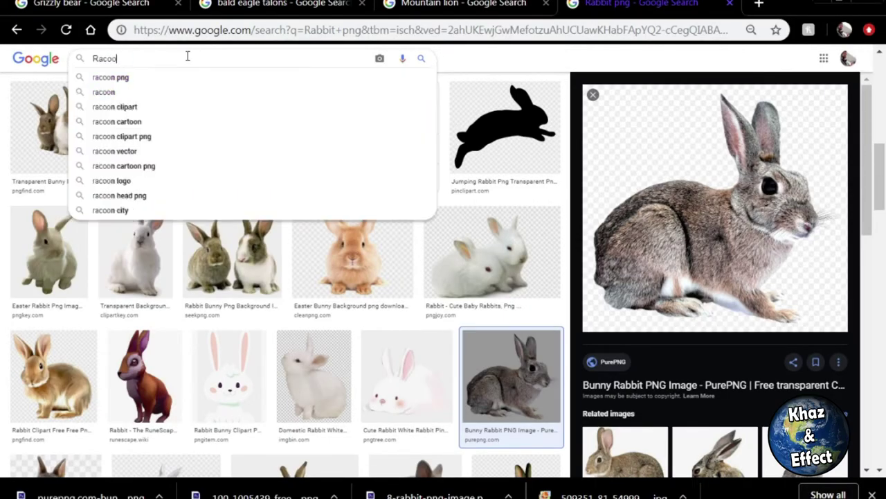
pyautogui.write(' png')
pyautogui.press('Return')
pyautogui.click(435, 194)
pyautogui.rightClick(663, 191)
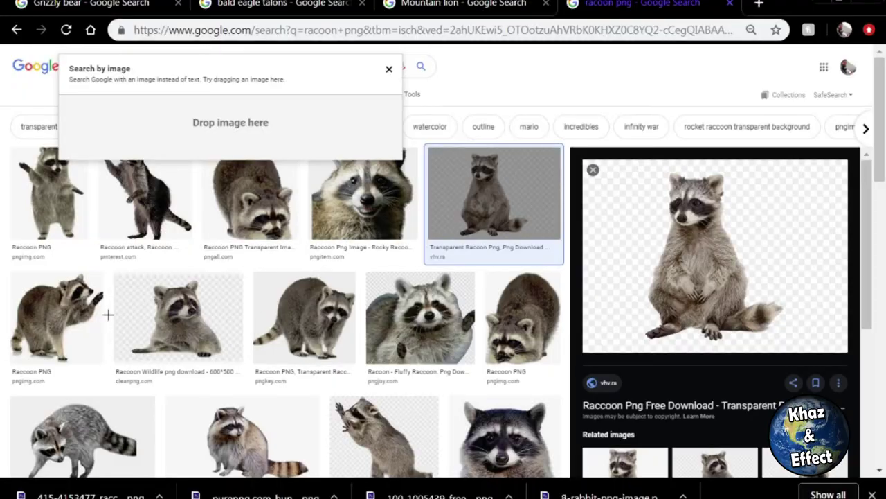
# - Compare further raccoon results and save the reclining "Raccoon Wildlife" 600*500 image
pyautogui.scroll(-2, 307, 333)
pyautogui.click(381, 360)
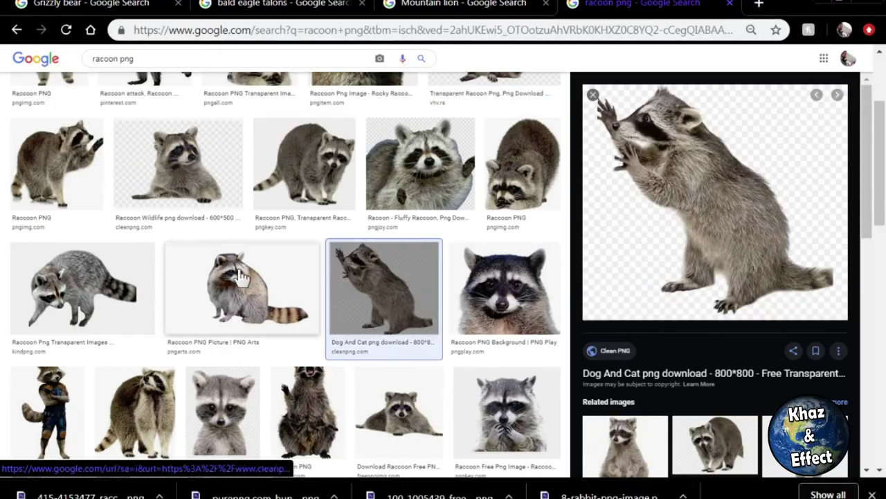
pyautogui.click(218, 277)
pyautogui.scroll(-3, 148, 325)
pyautogui.scroll(-1, 149, 325)
pyautogui.click(515, 233)
pyautogui.scroll(-2, 485, 277)
pyautogui.click(459, 316)
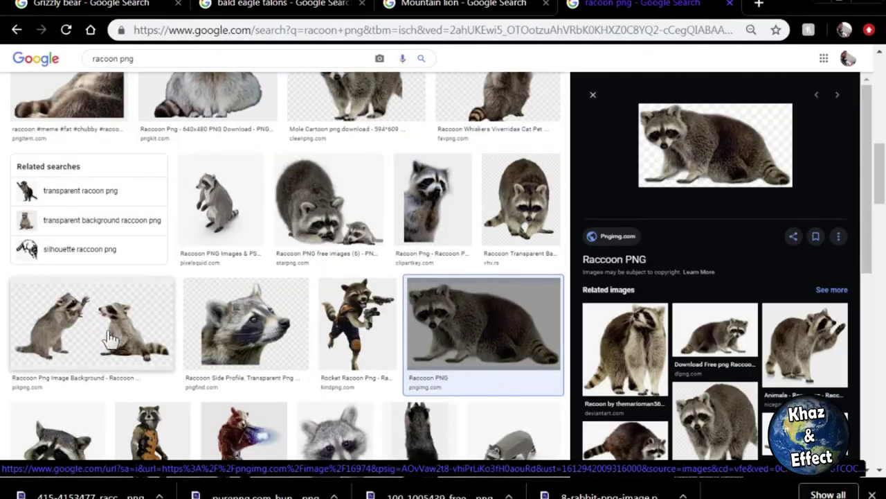
pyautogui.scroll(10, 423, 325)
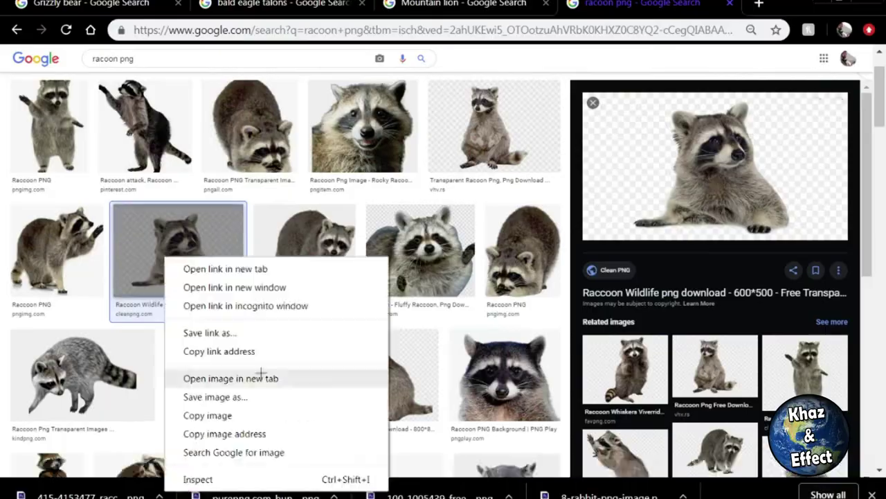
pyautogui.click(257, 374)
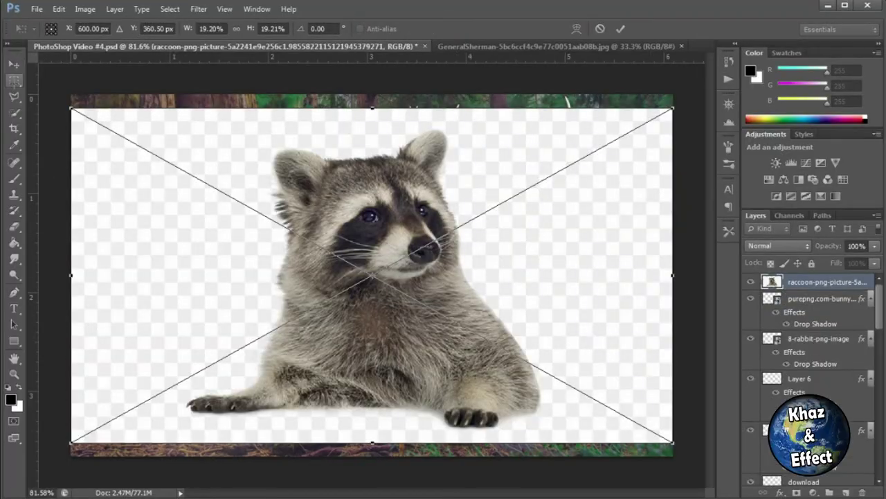
# - Place the reclining raccoon image, select the checkered background around it with Quick Selection, and delete that background
pyautogui.press('Return')
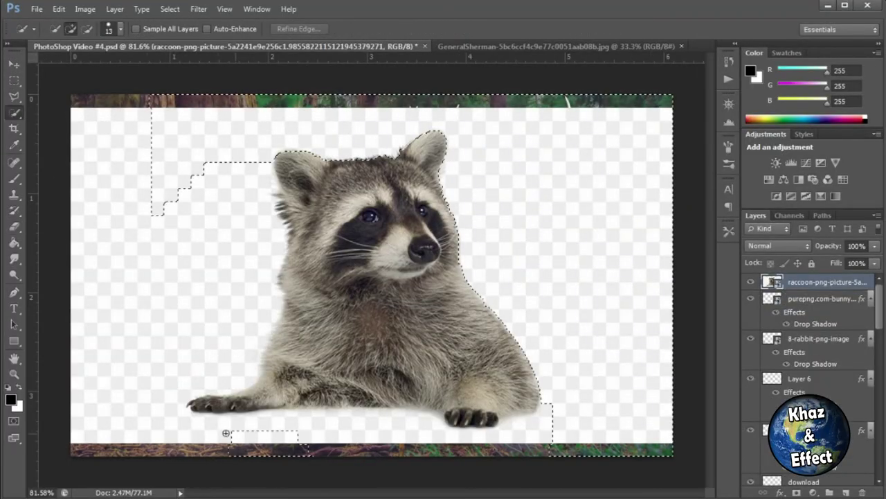
pyautogui.click(226, 433)
pyautogui.moveTo(239, 405); pyautogui.dragTo(262, 402)
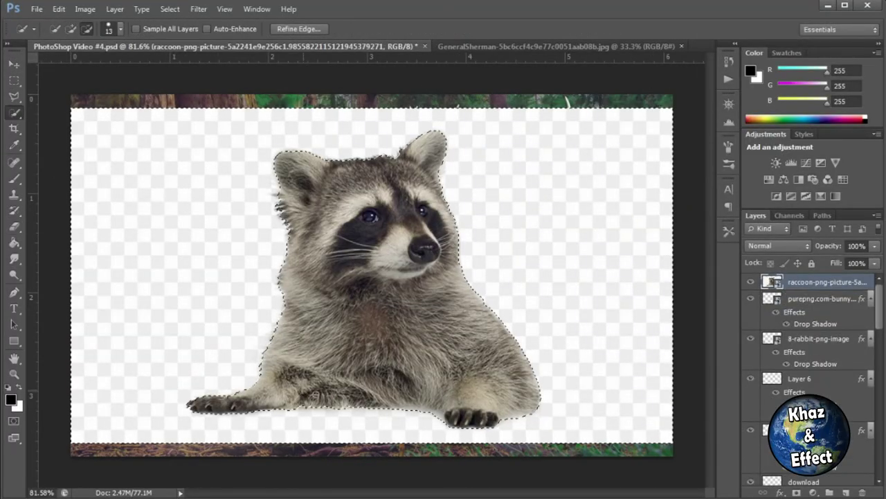
pyautogui.press('Delete')
pyautogui.hotkey('ctrl', 'd')
# - Scale the raccoon to about 13.6%, rotate it about 40°, and position it peeking from the tree trunk above the bucket cooler
pyautogui.hotkey('ctrl', 't')
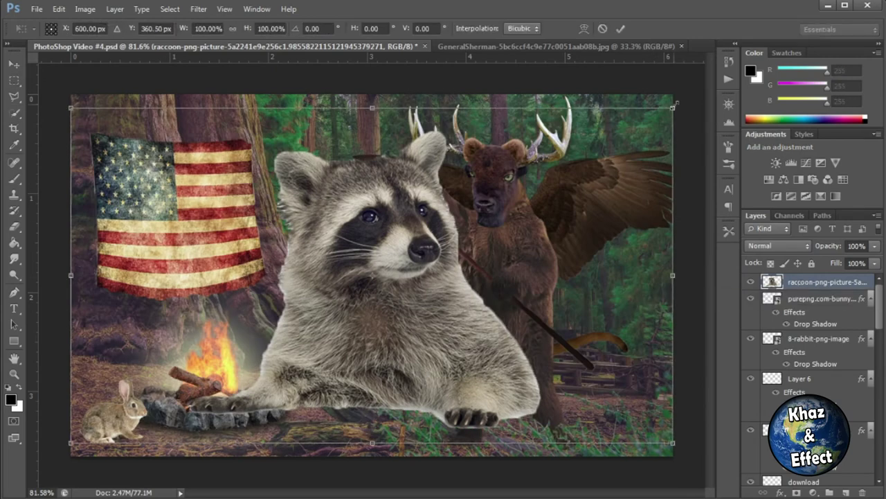
pyautogui.moveTo(374, 277); pyautogui.dragTo(374, 286)
pyautogui.moveTo(671, 119); pyautogui.dragTo(362, 288)
pyautogui.moveTo(228, 374); pyautogui.dragTo(317, 295)
pyautogui.moveTo(450, 203); pyautogui.dragTo(250, 318)
pyautogui.moveTo(206, 343); pyautogui.dragTo(305, 266)
pyautogui.moveTo(369, 225); pyautogui.dragTo(377, 244)
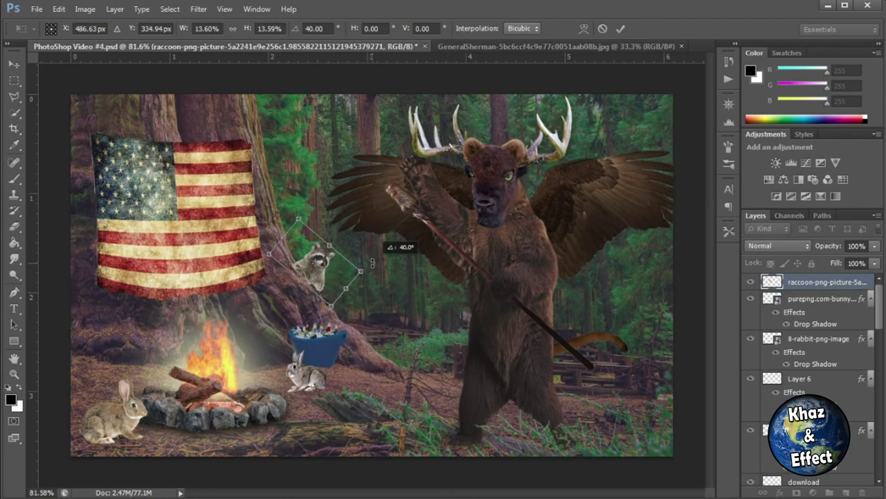
pyautogui.press('Return')
# - Add a Drop Shadow to the raccoon layer
pyautogui.doubleClick(772, 282)
pyautogui.click(500, 199)
pyautogui.click(820, 24)
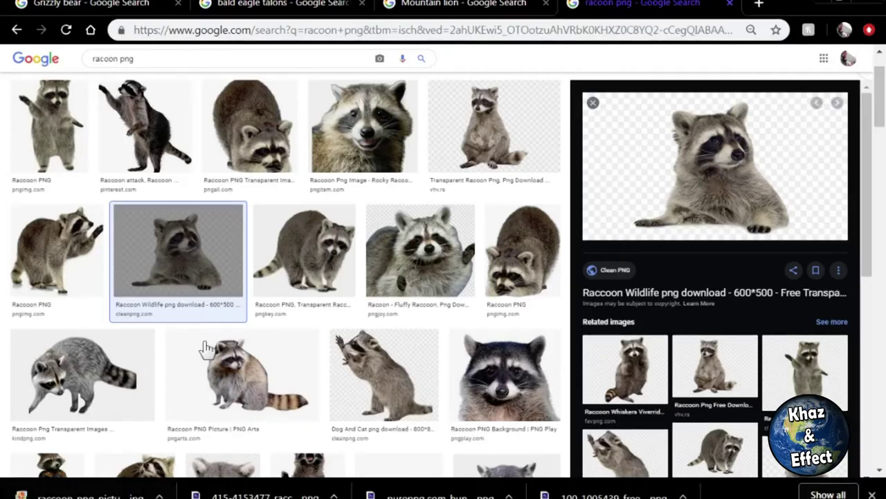
# - Switch to the browser, search Google Images for "Deer png", and open a whitetail deer result
pyautogui.click(204, 55)
pyautogui.write('Deer png')
pyautogui.press('Return')
pyautogui.click(322, 257)
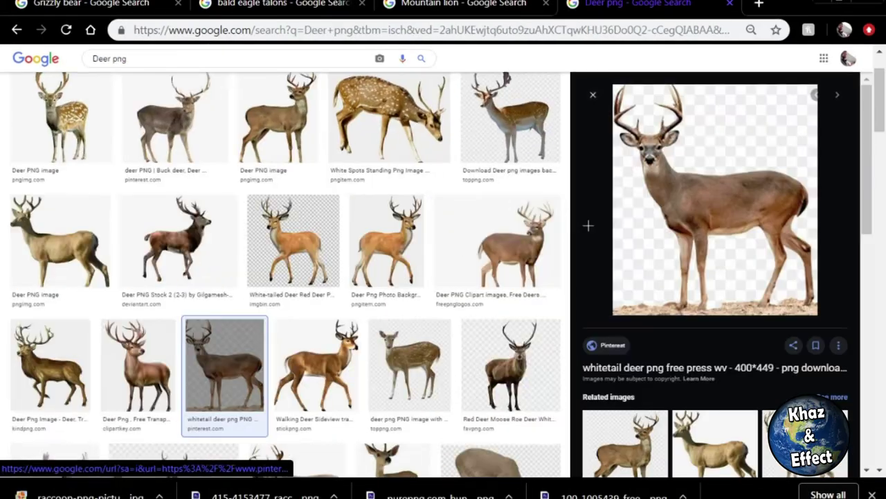
# - Browse the deer results and save the TopPNG doe-with-fawn image and the PikPng antlerless deer image
pyautogui.scroll(-5, 415, 174)
pyautogui.click(415, 174)
pyautogui.scroll(-4, 462, 242)
pyautogui.click(156, 177)
pyautogui.rightClick(662, 234)
pyautogui.click(712, 372)
pyautogui.click(328, 376)
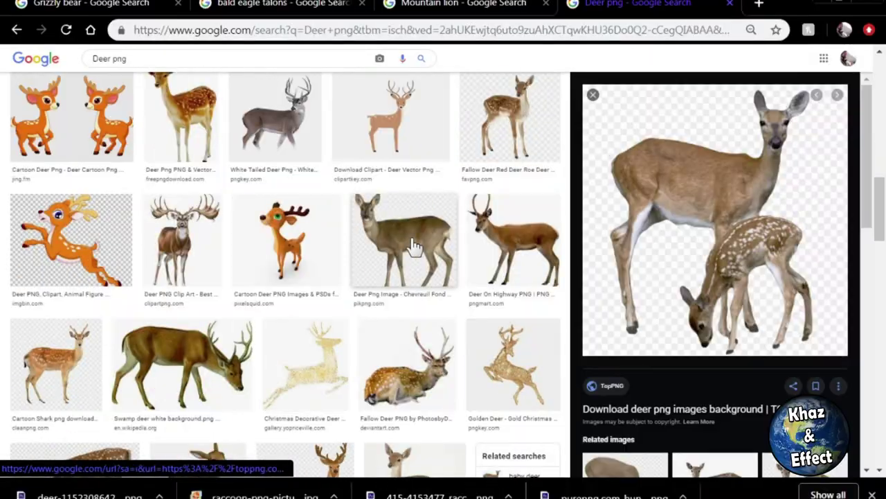
pyautogui.click(404, 239)
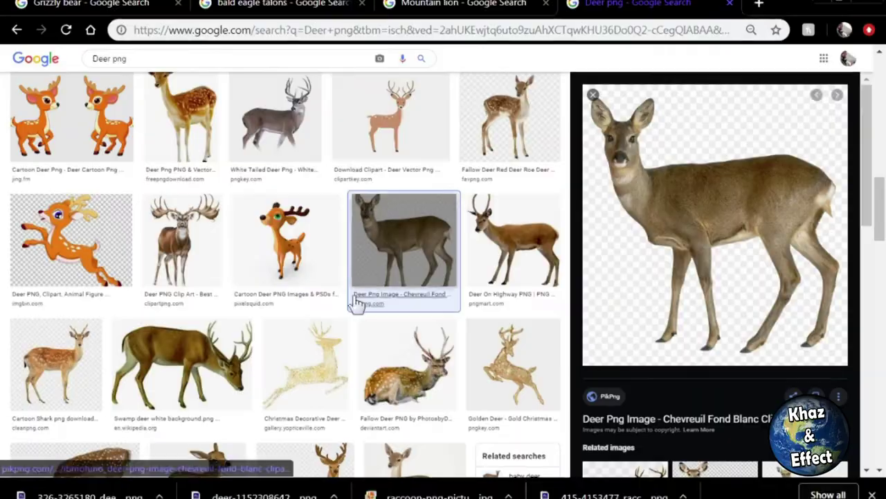
pyautogui.scroll(-5, 296, 296)
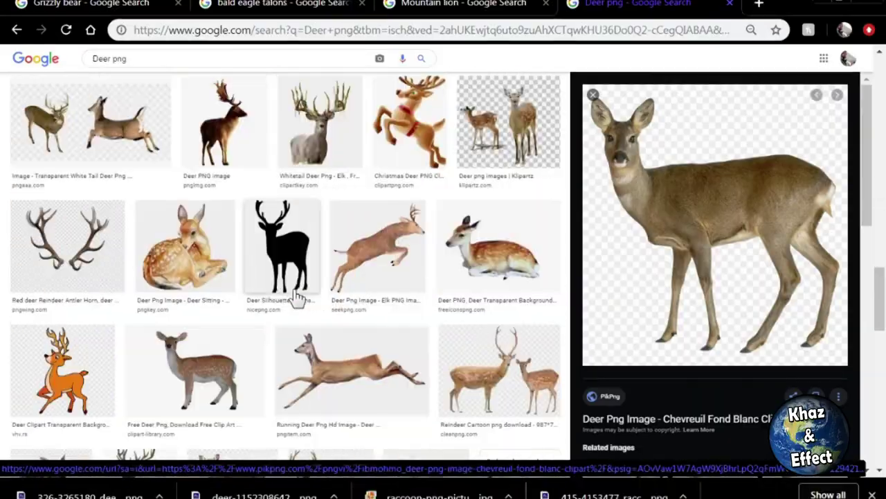
# - Change the image search to "baby Deer png" and run it
pyautogui.scroll(10, 297, 296)
pyautogui.click(92, 66)
pyautogui.write('baby')
pyautogui.press('Return')
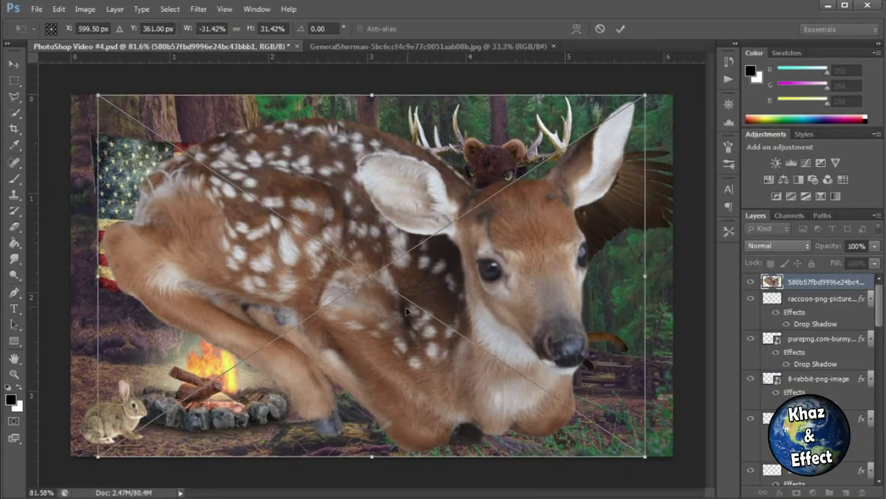
# - In Photoshop, scale the mirrored fawn to about 5.73% beside the bonfire and move its layer below Layer 1
pyautogui.moveTo(772, 95); pyautogui.dragTo(187, 299)
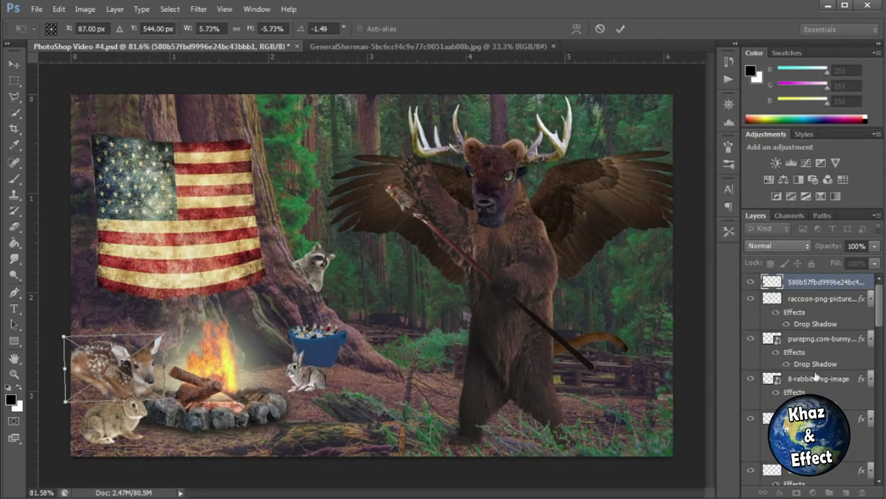
pyautogui.press('Return')
pyautogui.moveTo(821, 282); pyautogui.dragTo(816, 461)
pyautogui.moveTo(136, 365); pyautogui.dragTo(137, 355)
pyautogui.moveTo(817, 453)
pyautogui.mouseDown()
pyautogui.moveTo(817, 479)
pyautogui.moveTo(817, 443)
pyautogui.mouseUp()
pyautogui.moveTo(135, 340); pyautogui.dragTo(121, 337)
# - Try moving the fawn to the grass beside the creature's legs, rotated to about -3.5°
pyautogui.hotkey('ctrl', 't')
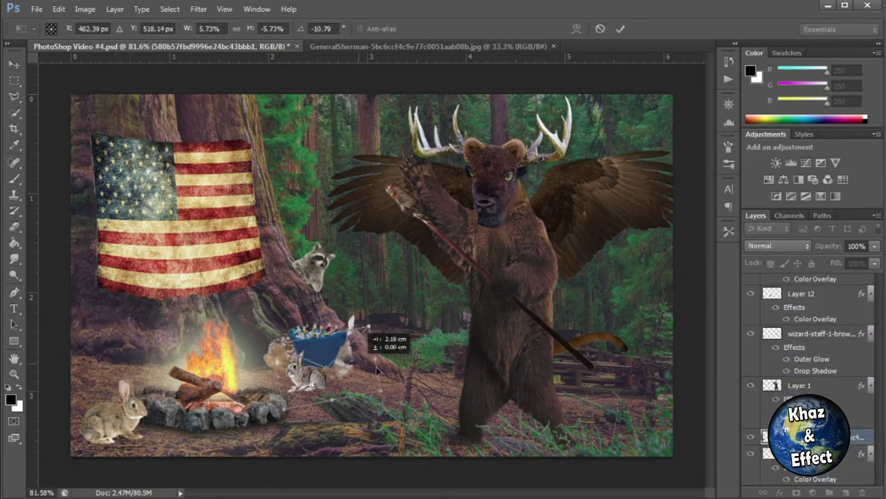
pyautogui.moveTo(376, 370); pyautogui.dragTo(650, 393)
pyautogui.moveTo(663, 348); pyautogui.dragTo(671, 357)
pyautogui.moveTo(612, 397); pyautogui.dragTo(620, 402)
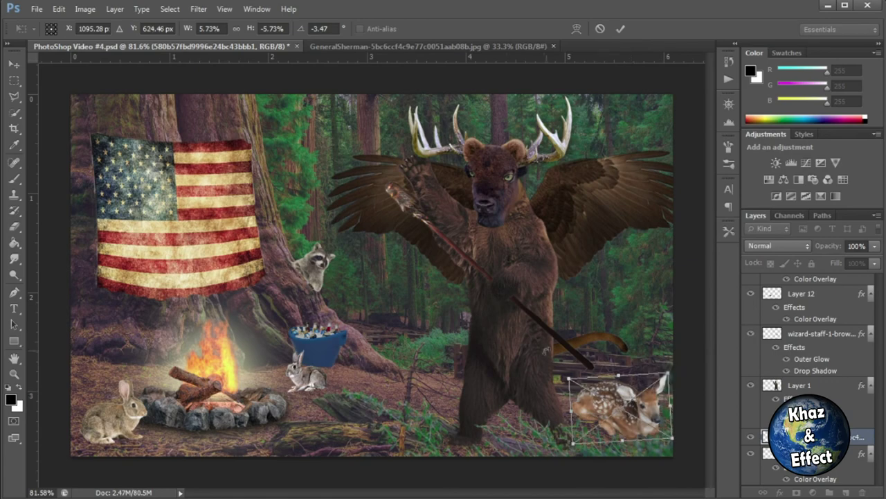
pyautogui.moveTo(546, 351); pyautogui.dragTo(478, 364)
pyautogui.press('Escape')
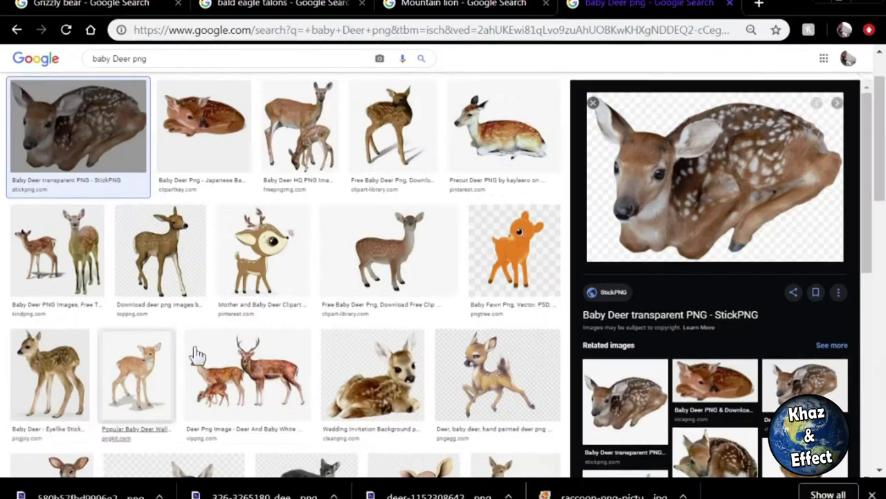
# - Switch to the browser, search Google Images for "wolf png", and save the image of the lying white wolf
pyautogui.tripleClick(174, 67)
pyautogui.write('wolf pn')
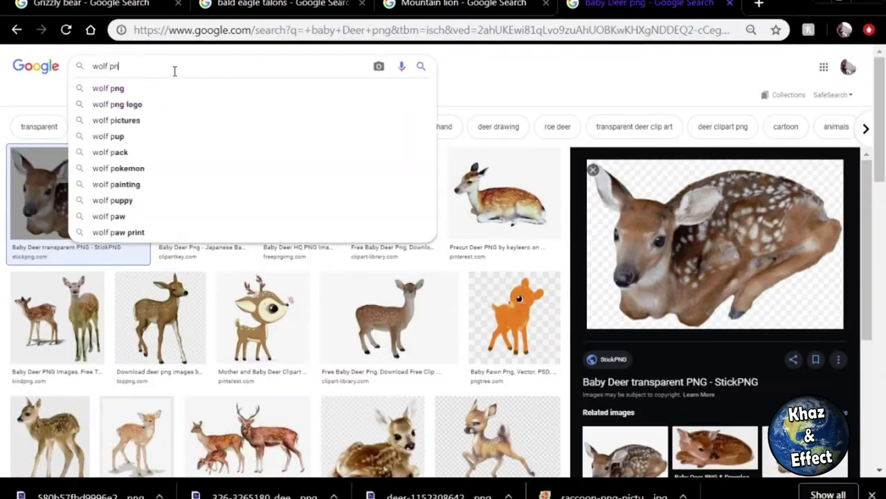
pyautogui.write('g')
pyautogui.press('Return')
pyautogui.scroll(-5, 119, 325)
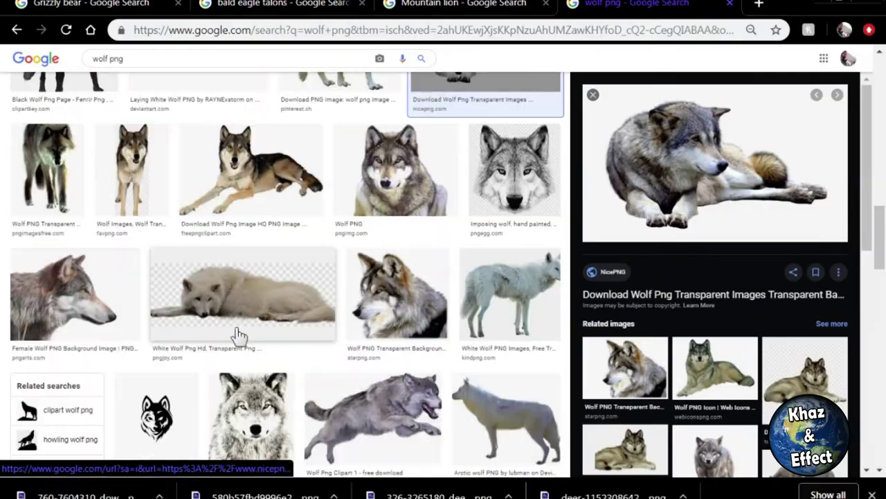
pyautogui.click(237, 305)
pyautogui.rightClick(672, 158)
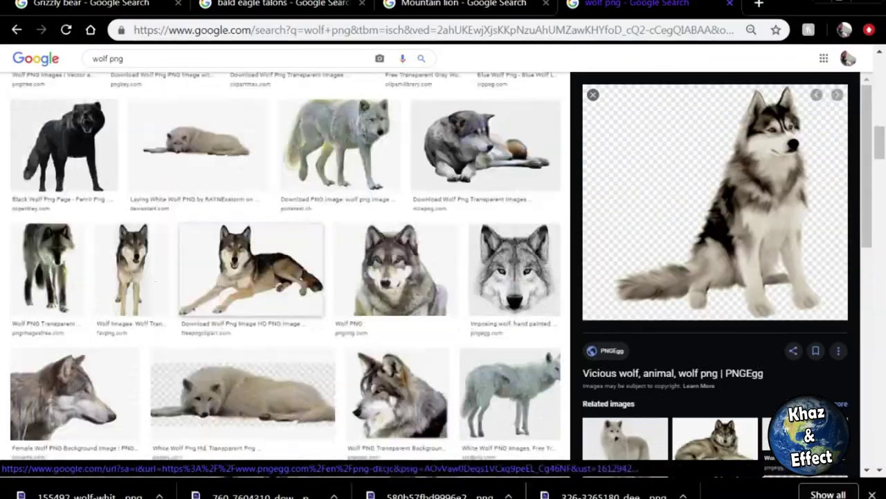
# - Search Google Images for "coyote png" and browse the results
pyautogui.tripleClick(152, 58)
pyautogui.write('coyot')
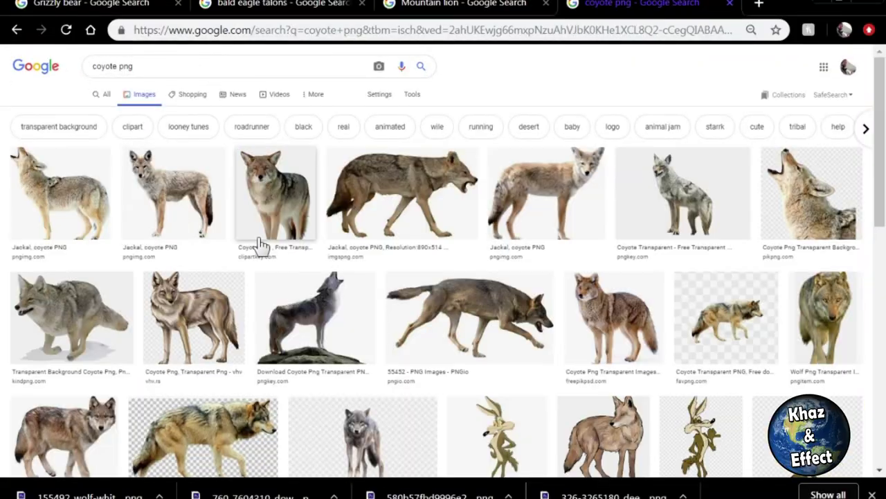
pyautogui.scroll(-3, 135, 270)
pyautogui.scroll(3, 134, 271)
# - Search Google Images for "Turkey png" and look through the results
pyautogui.tripleClick(145, 66)
pyautogui.write('Turkey')
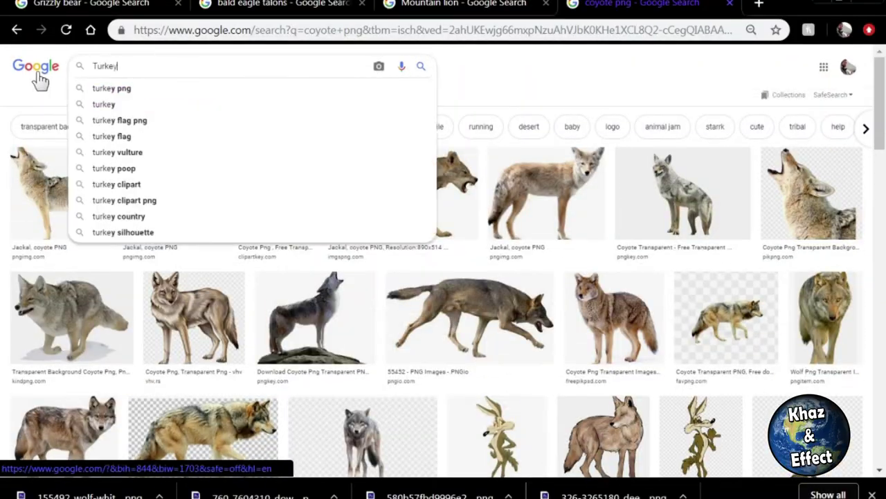
pyautogui.write('ng')
pyautogui.press('Return')
pyautogui.scroll(-2, 388, 265)
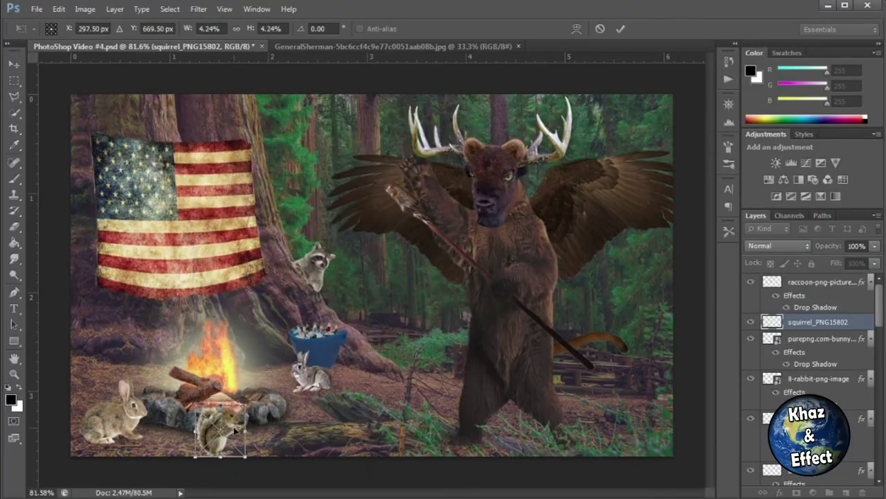
# - Switch to Photoshop, place the squirrel just behind the brown rabbit beside the bonfire, and add a Drop Shadow to its layer
pyautogui.press('Return')
pyautogui.rightClick(866, 324)
pyautogui.doubleClick(867, 325)
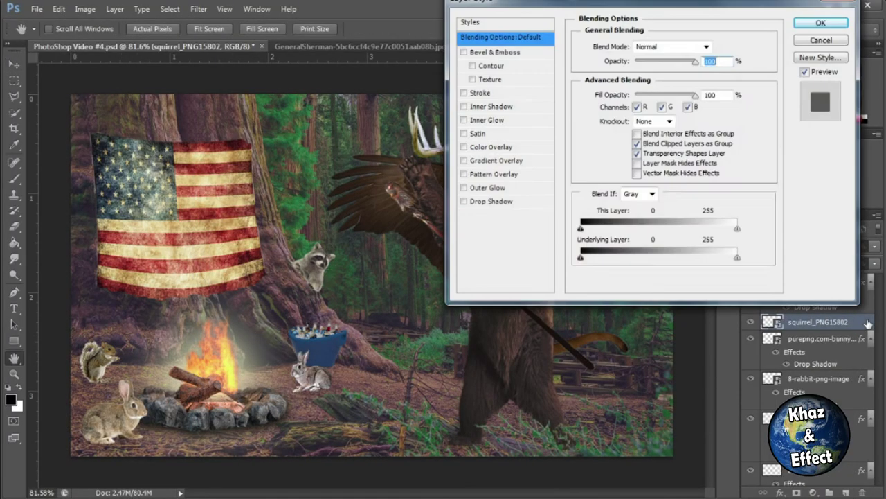
pyautogui.click(492, 199)
pyautogui.write('3')
pyautogui.press('Return')
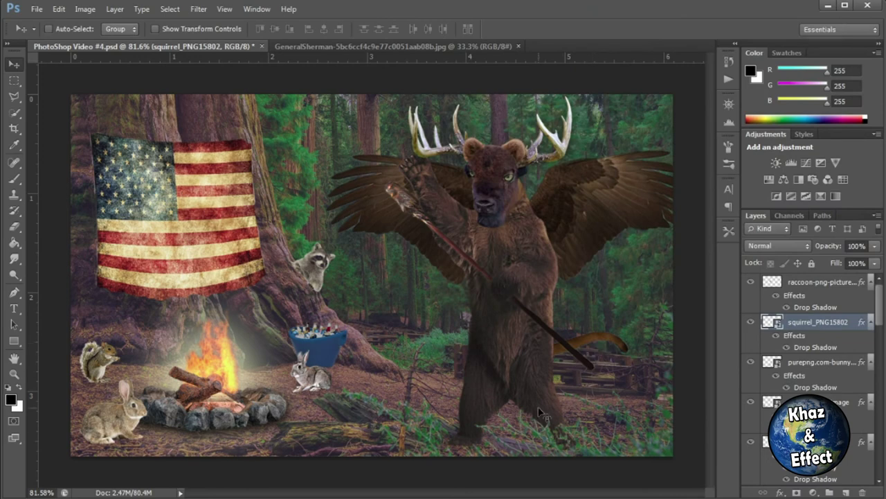
# - Adjust the GeneralSherman forest layer's Color Overlay to a dark purplish gray at 61% opacity
pyautogui.moveTo(107, 497)
pyautogui.scroll(-5, 810, 374)
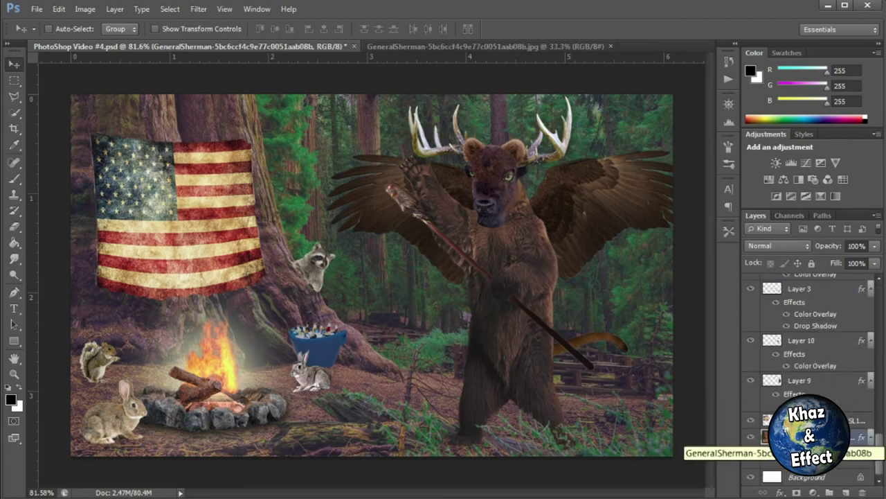
pyautogui.doubleClick(815, 462)
pyautogui.moveTo(654, 62); pyautogui.dragTo(665, 62)
pyautogui.click(720, 46)
pyautogui.click(474, 276)
pyautogui.click(720, 150)
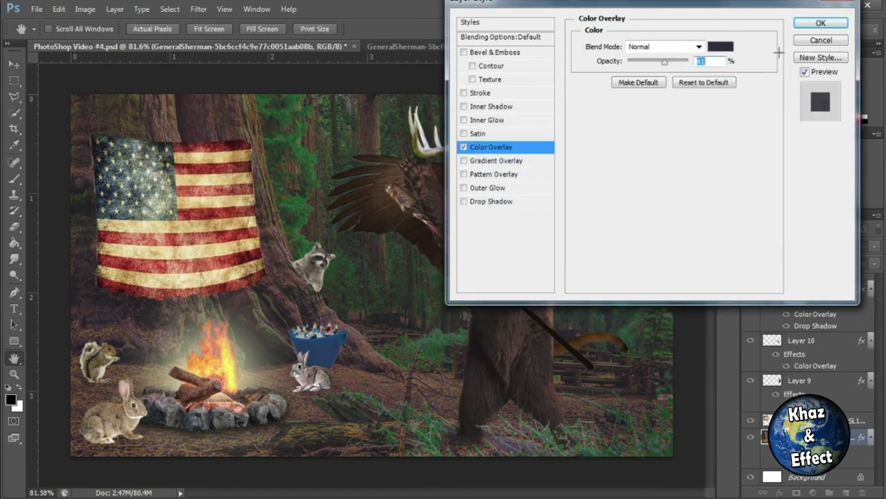
pyautogui.press('Return')
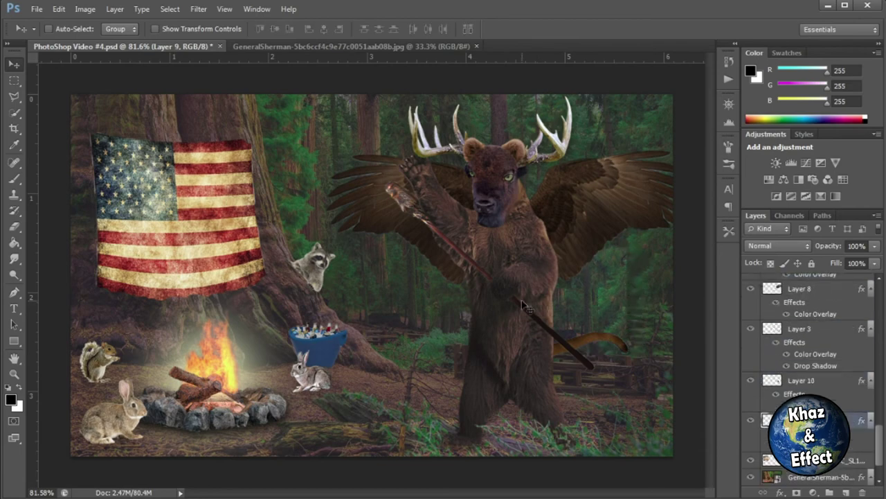
# - Go through the layer stack and select the "unnamed copy" layer
pyautogui.scroll(7, 817, 385)
pyautogui.click(810, 400)
pyautogui.scroll(4, 810, 374)
pyautogui.scroll(-3, 810, 388)
pyautogui.click(808, 441)
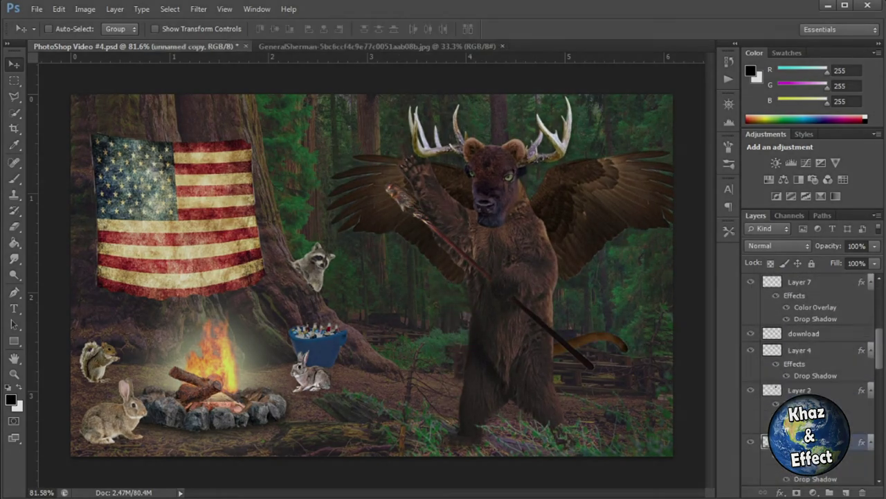